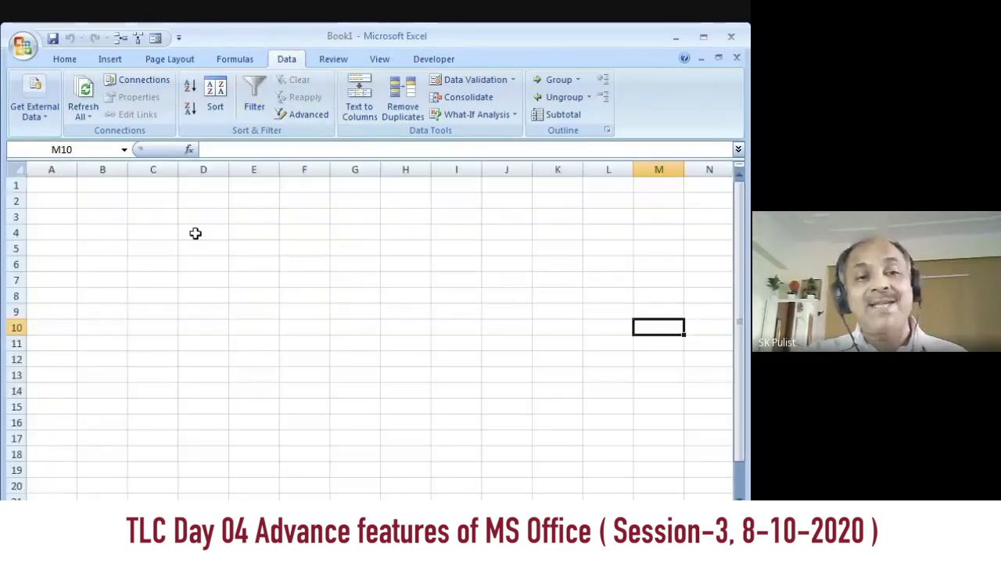
Step: Enter the text "Student 1" in cell D4
left_click(197, 232)
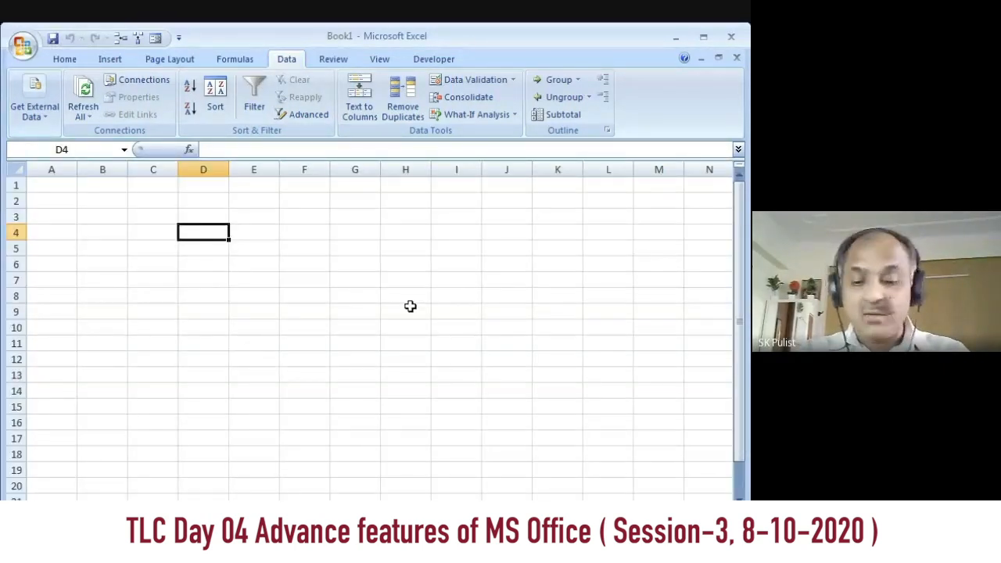
type("Stu")
type("de")
type("ent")
key("BackSpace")
key("BackSpace")
key("BackSpace")
key("BackSpace")
key("BackSpace")
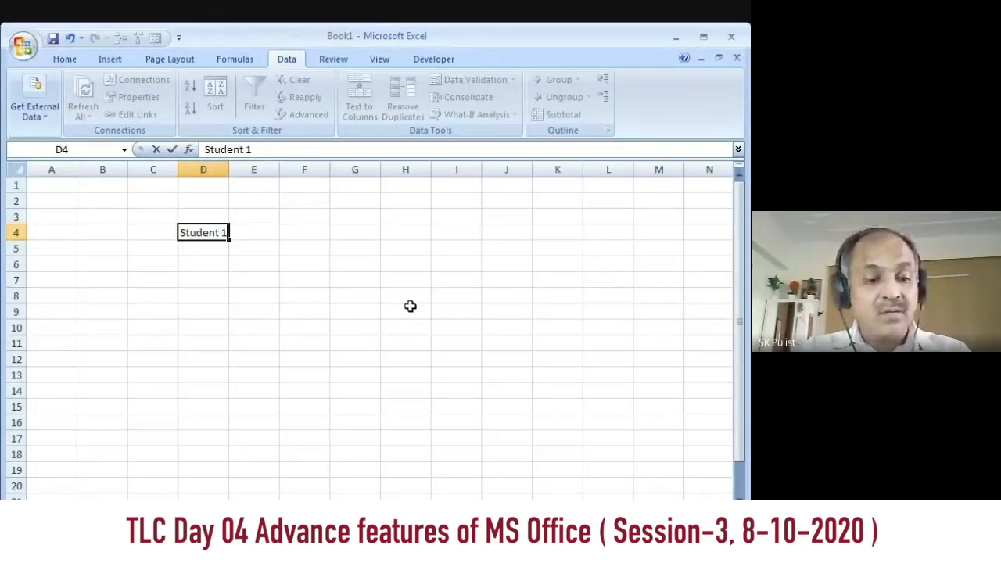
left_click(261, 297)
Step: Extend the series from D4 down to Student 11 in D14 and widen column D to fit the entries
left_click(205, 231)
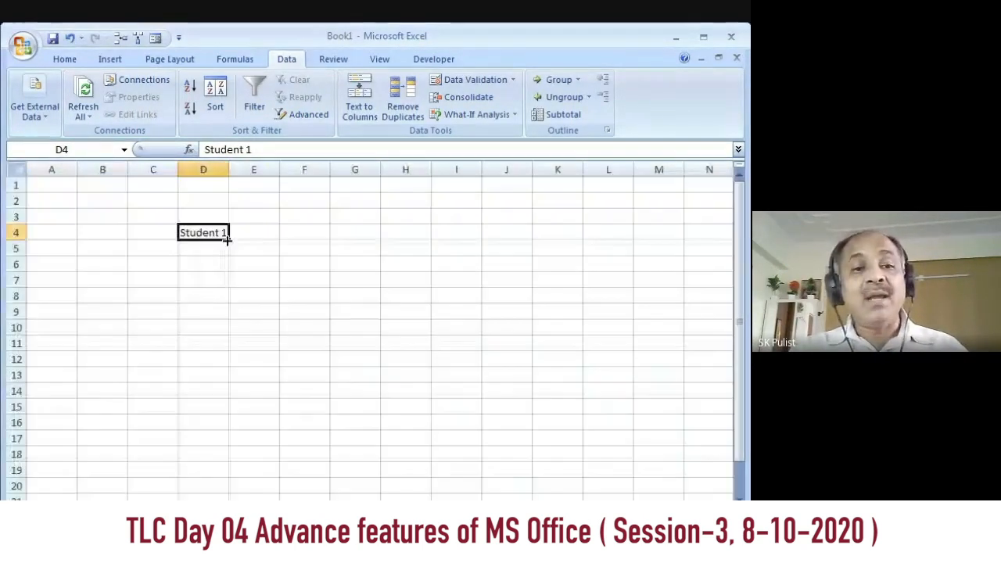
left_click_drag(226, 240, 228, 317)
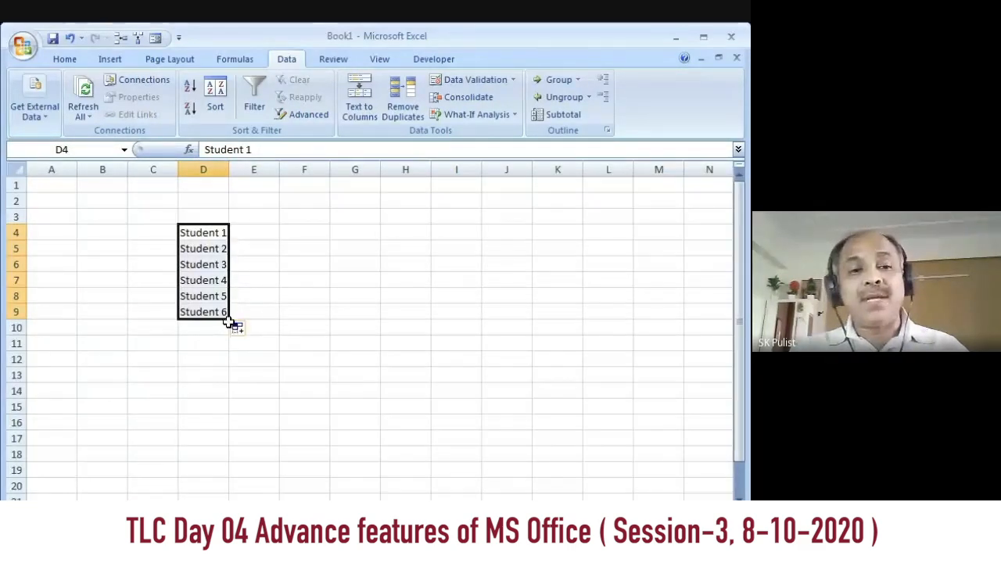
left_click_drag(229, 319, 236, 404)
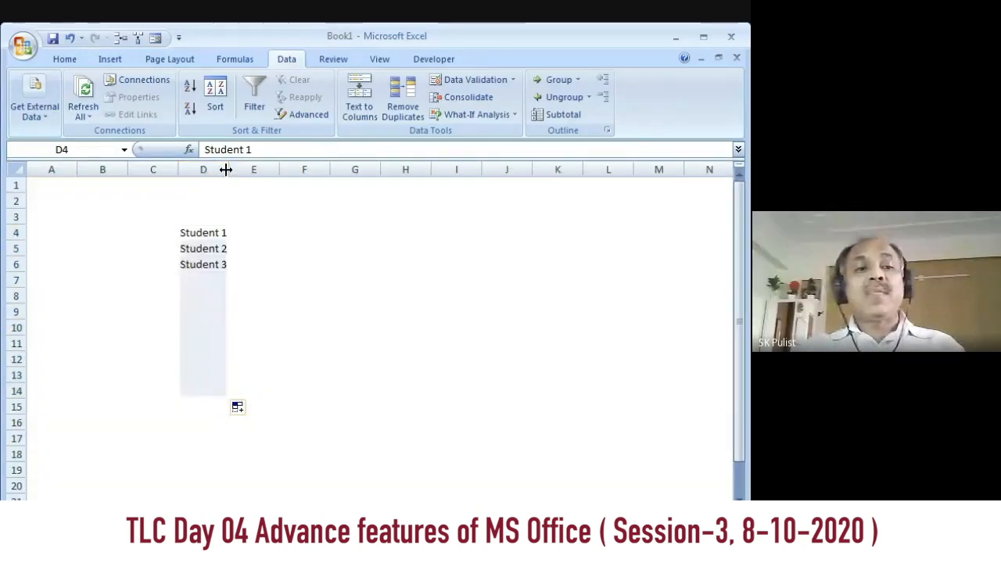
left_click_drag(224, 170, 240, 170)
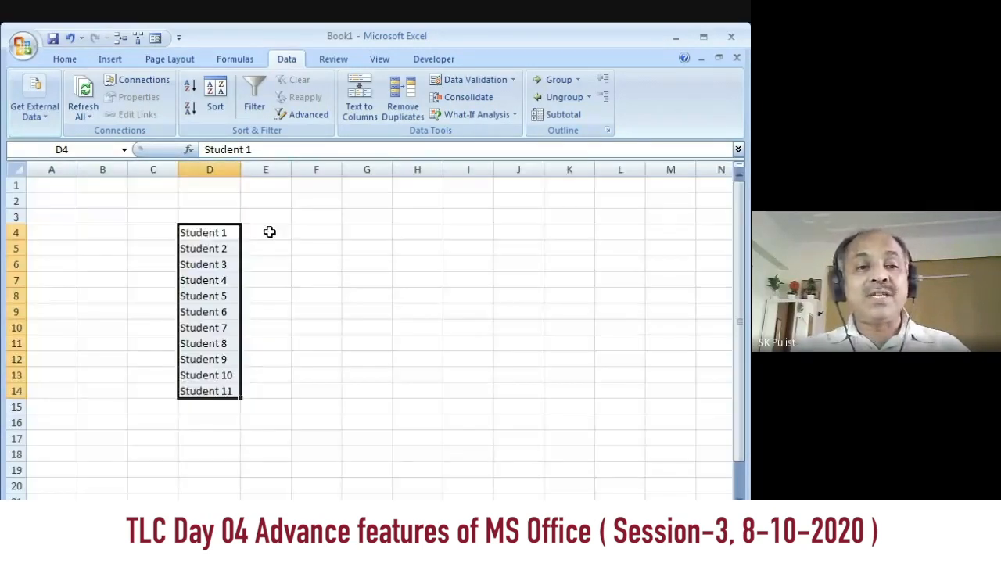
Step: Enter the headings Name, Skt, Hindi and English in cells D3 to G3 above the student list
left_click(269, 231)
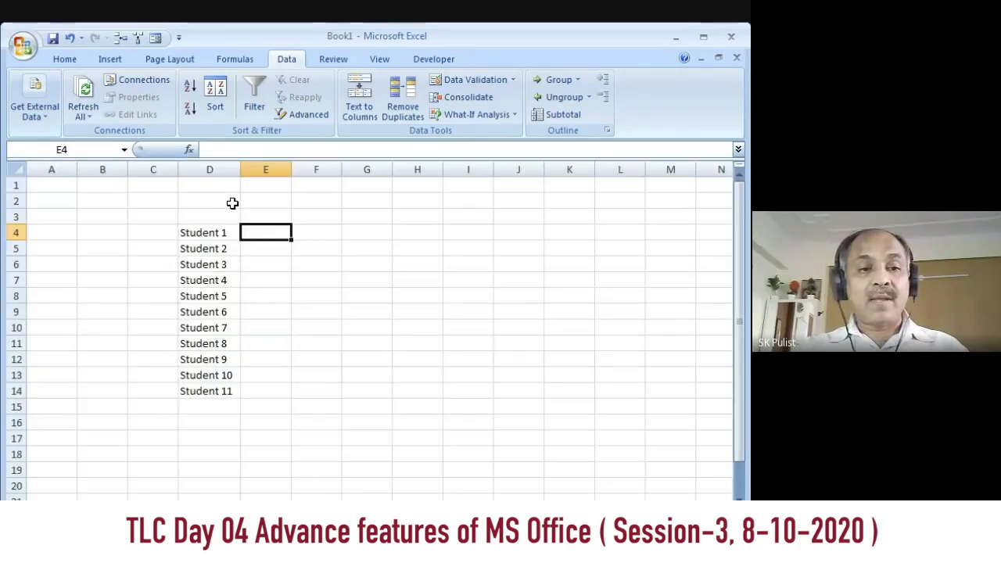
left_click(229, 202)
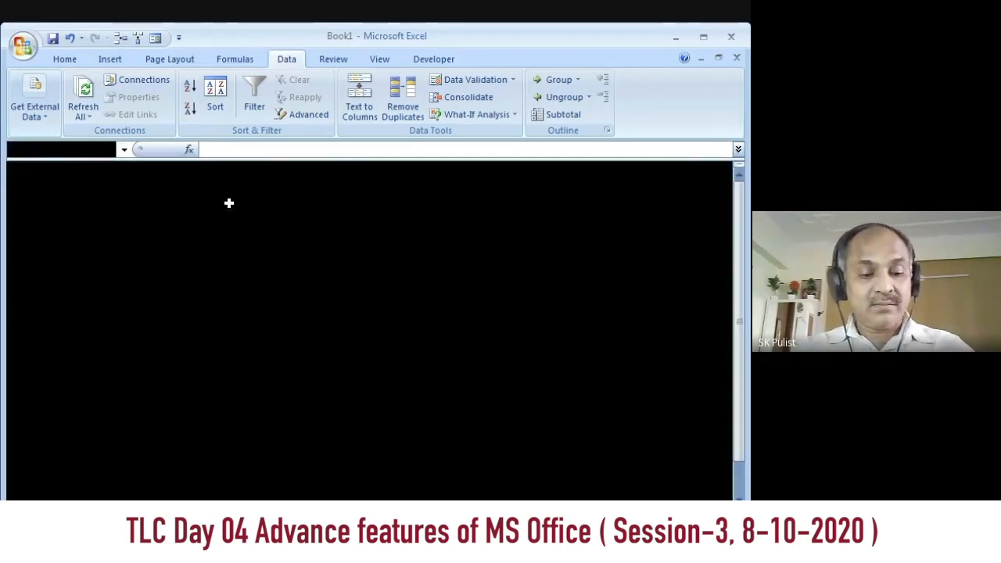
left_click(264, 215)
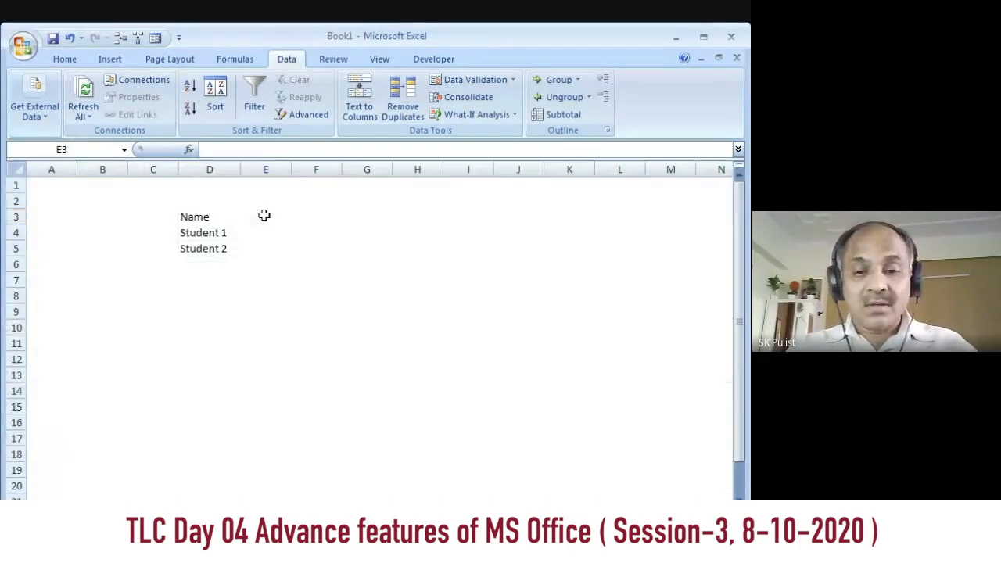
type("Skt")
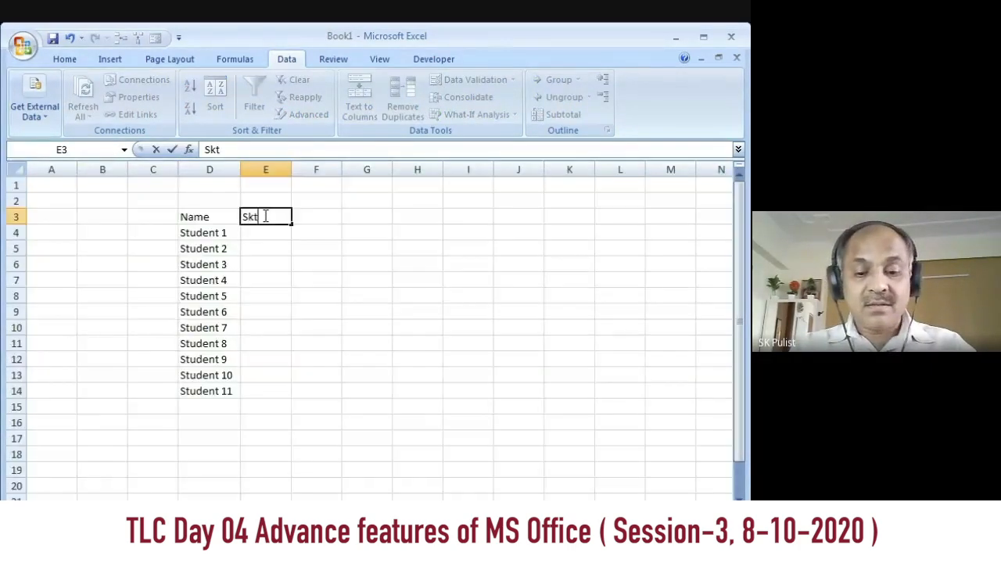
key("Tab")
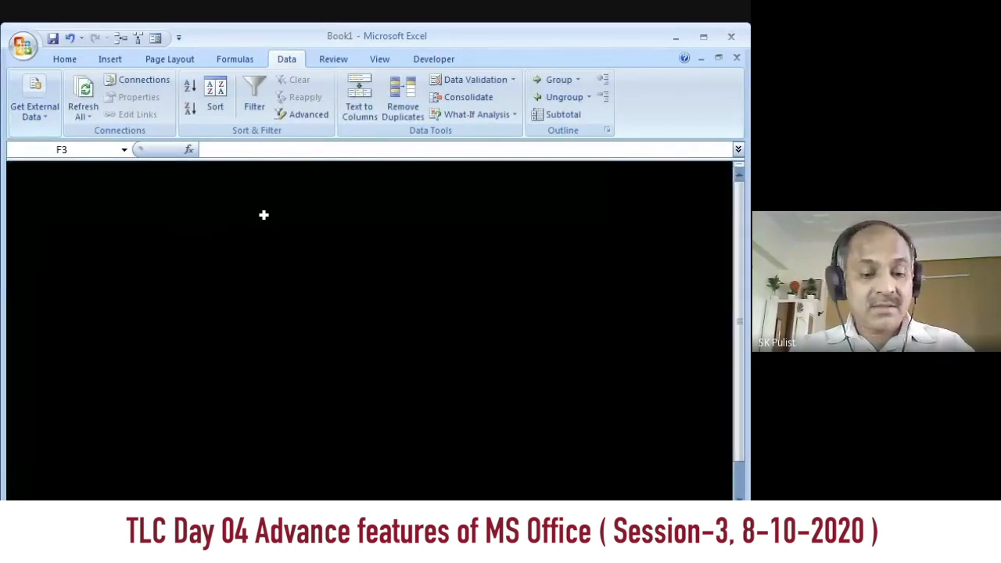
type("Hindi")
key("Tab")
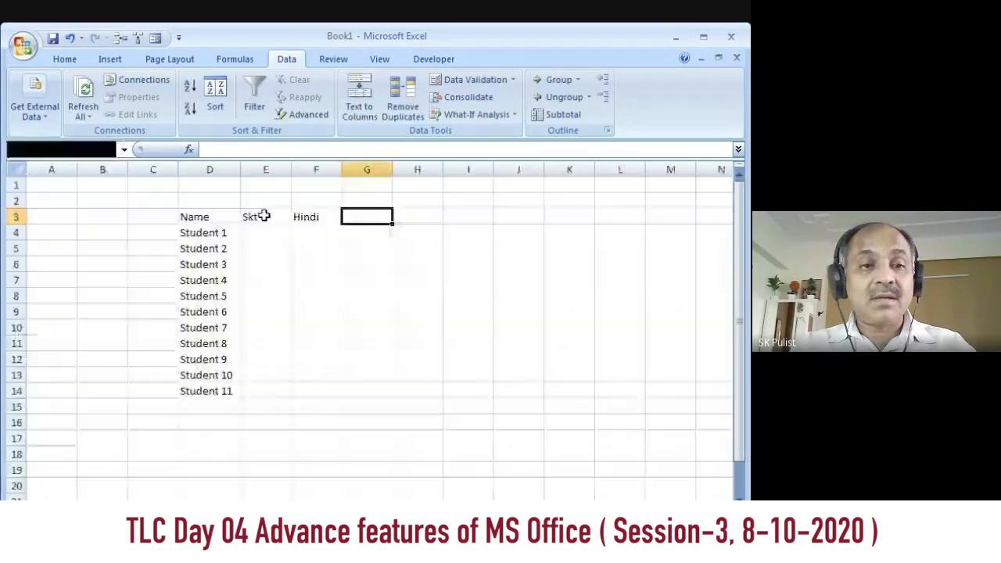
type("Englis")
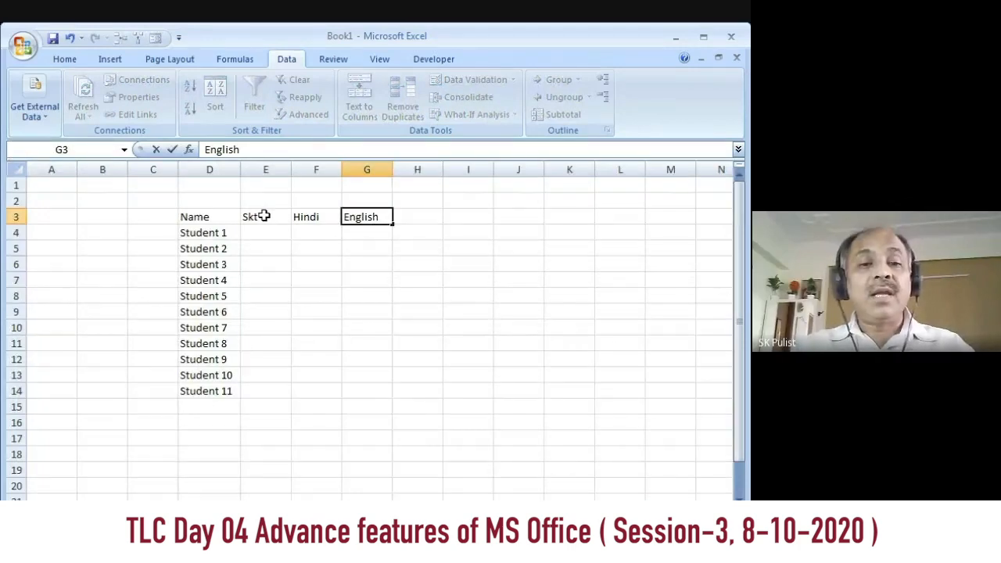
type("h")
left_click(343, 295)
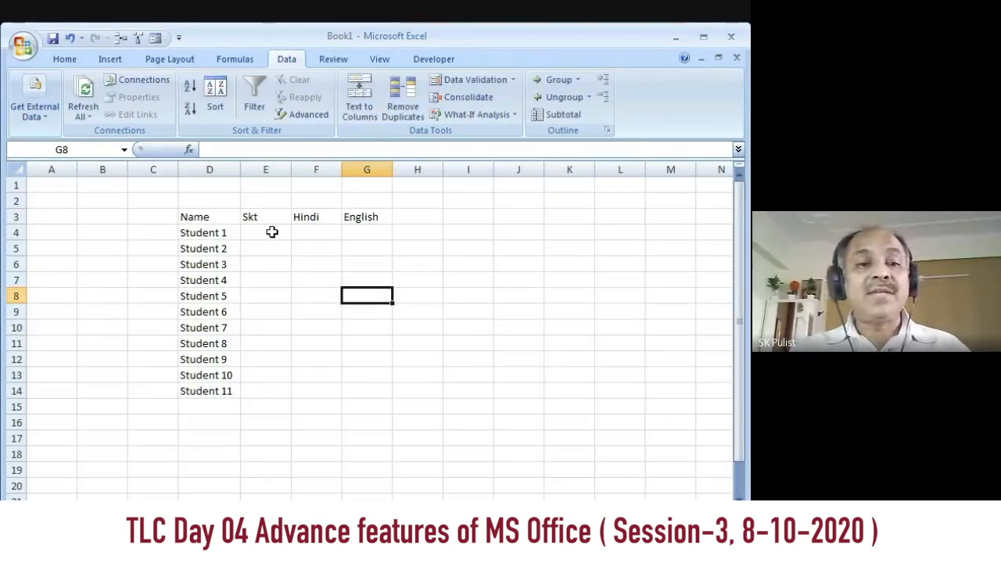
Step: Fill E4:G14 with marks 67/55/87, except 77/99/34 for Student 2, 54/55/56 for Student 3, and 33/67/88, 99/99/88, 56/56/56 for Students 9 to 11
left_click(272, 233)
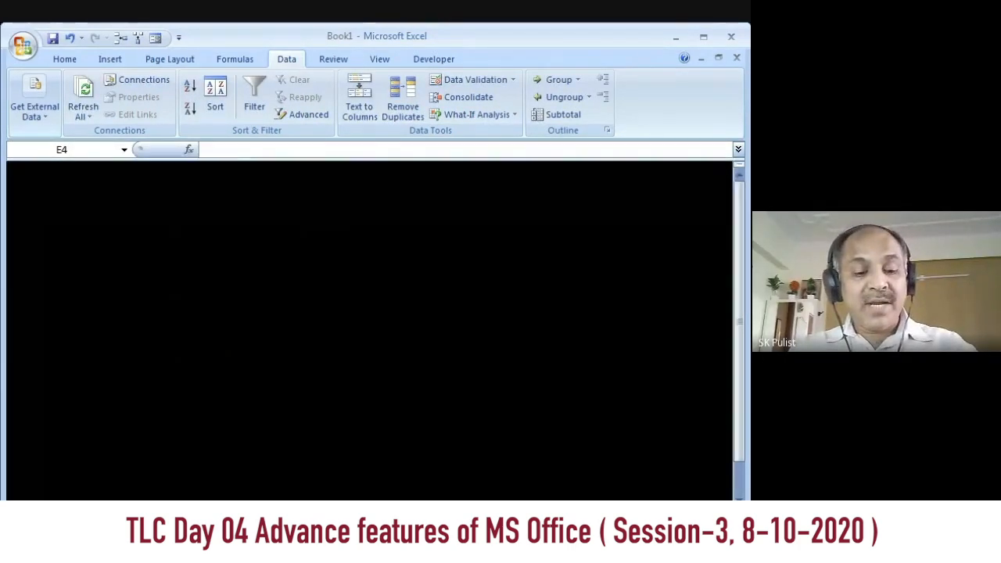
type("67")
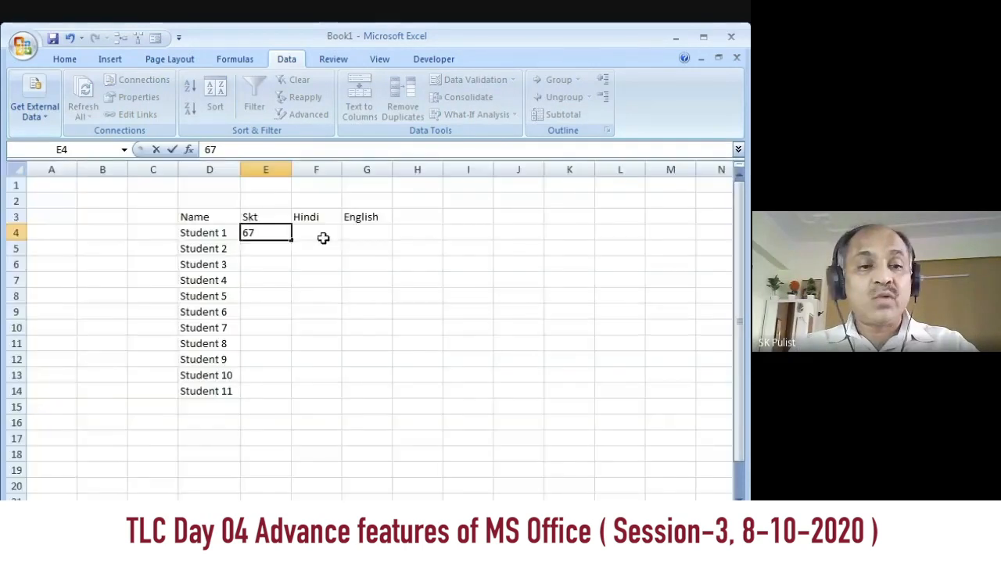
left_click(322, 234)
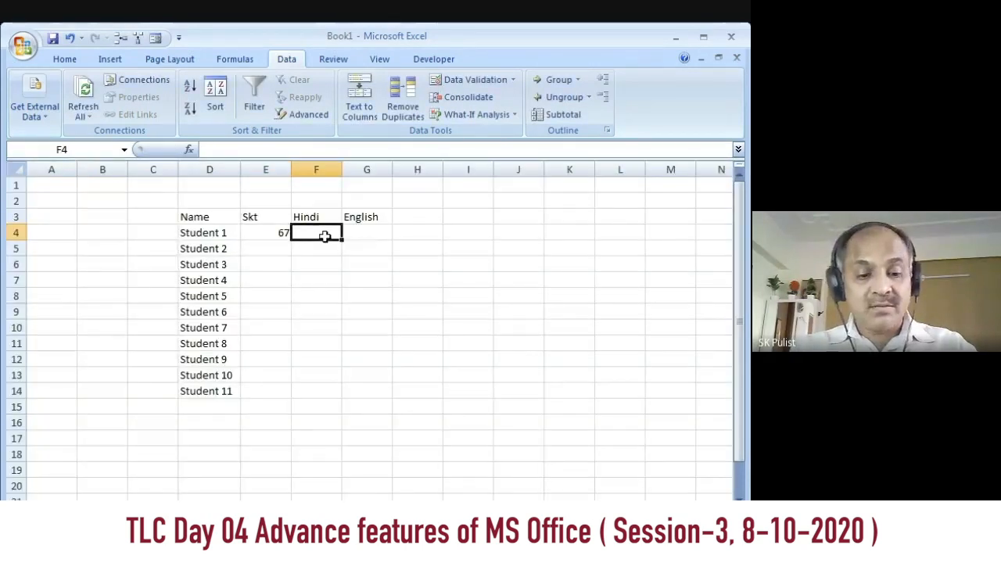
type("55")
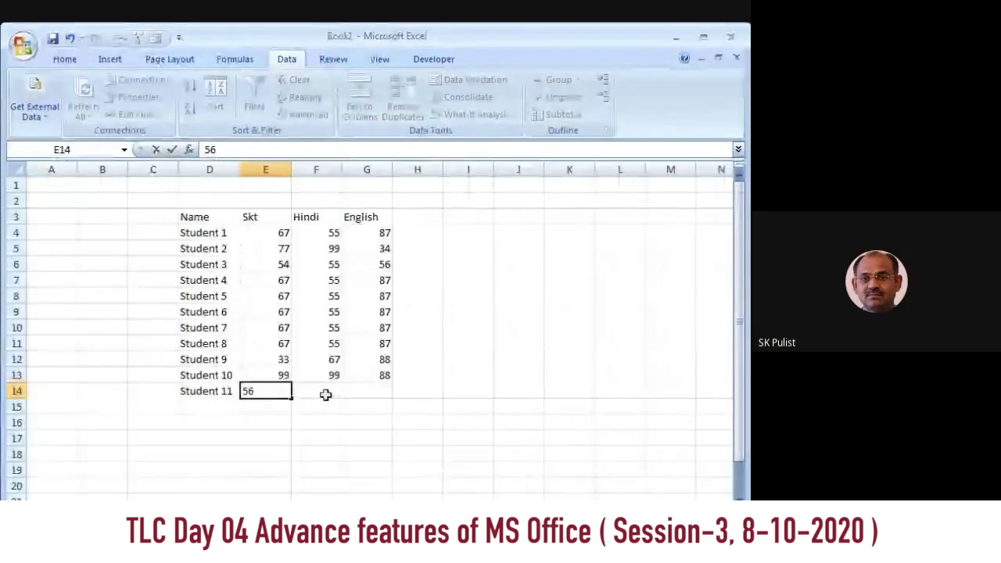
left_click(325, 393)
type("56")
left_click(373, 389)
type("56")
left_click(398, 391)
left_click(274, 330)
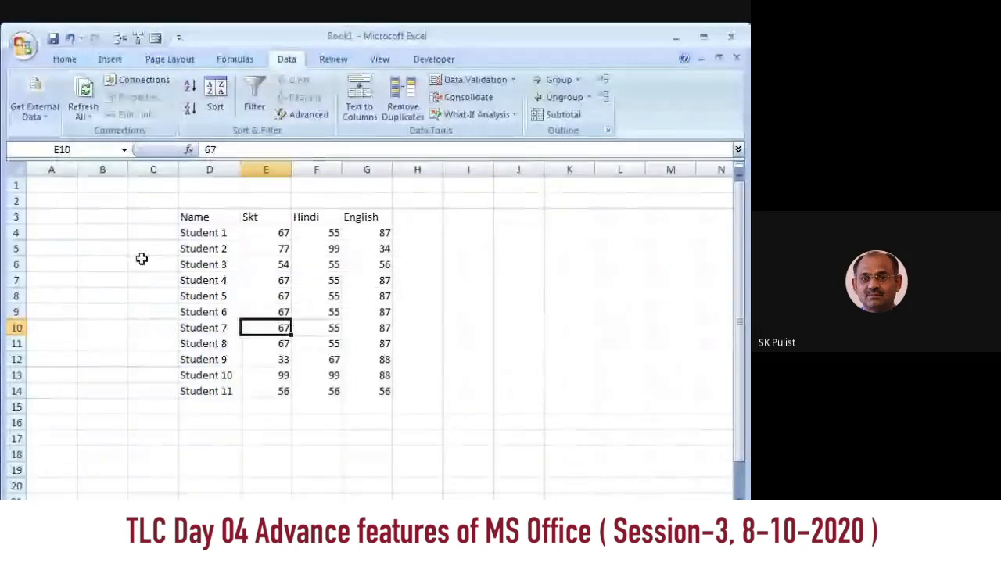
Step: Select rows 4 to 14, examine the columns the Sort dialog offers as sort keys, and close it without sorting
left_click(262, 233)
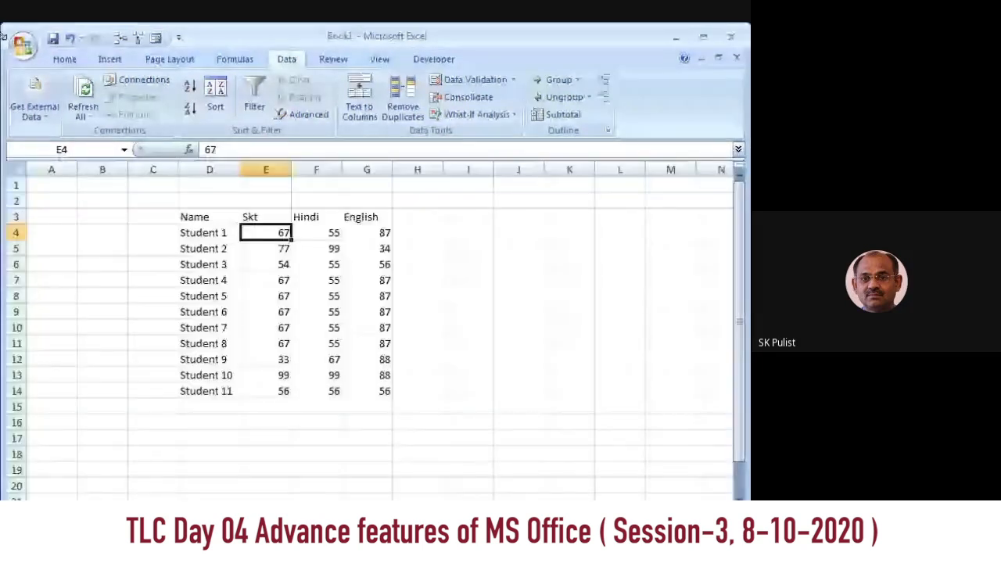
left_click_drag(15, 232, 16, 375)
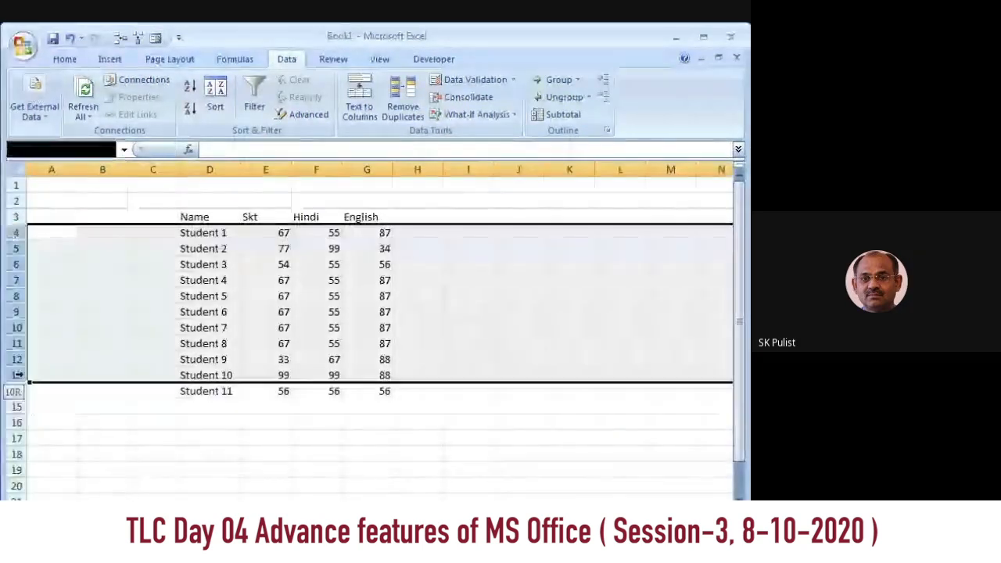
left_click_drag(16, 233, 36, 380)
left_click_drag(16, 233, 33, 391)
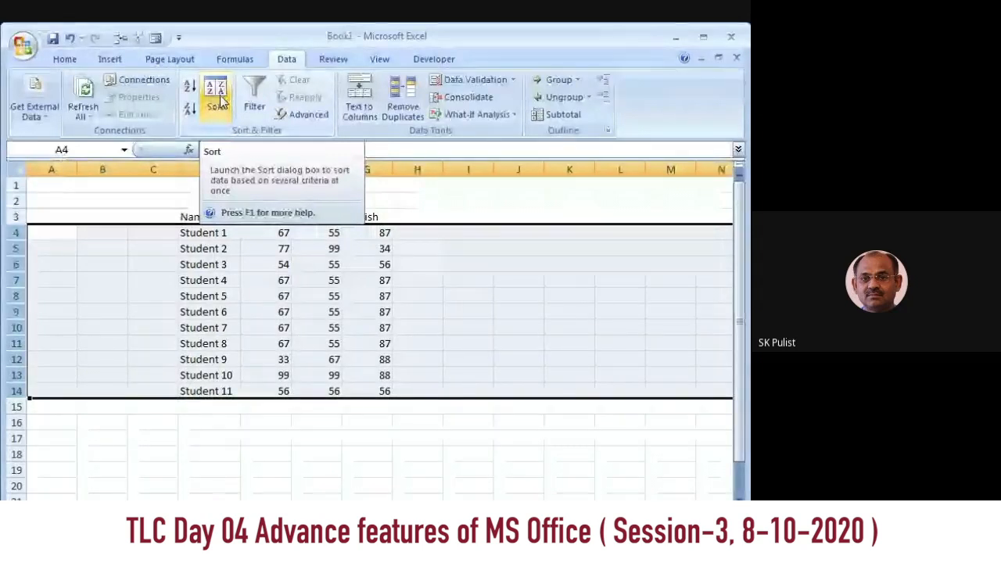
left_click(219, 96)
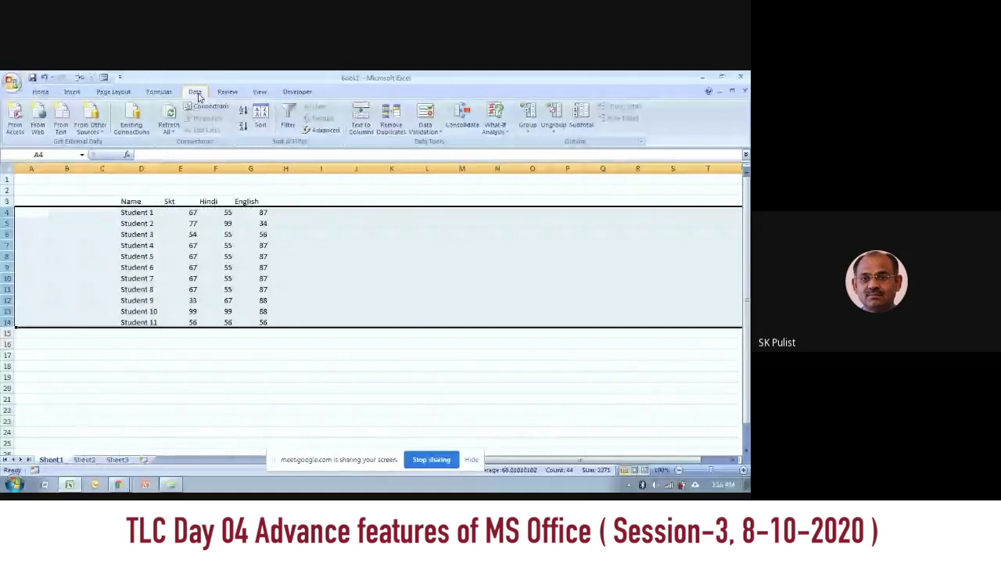
left_click(262, 125)
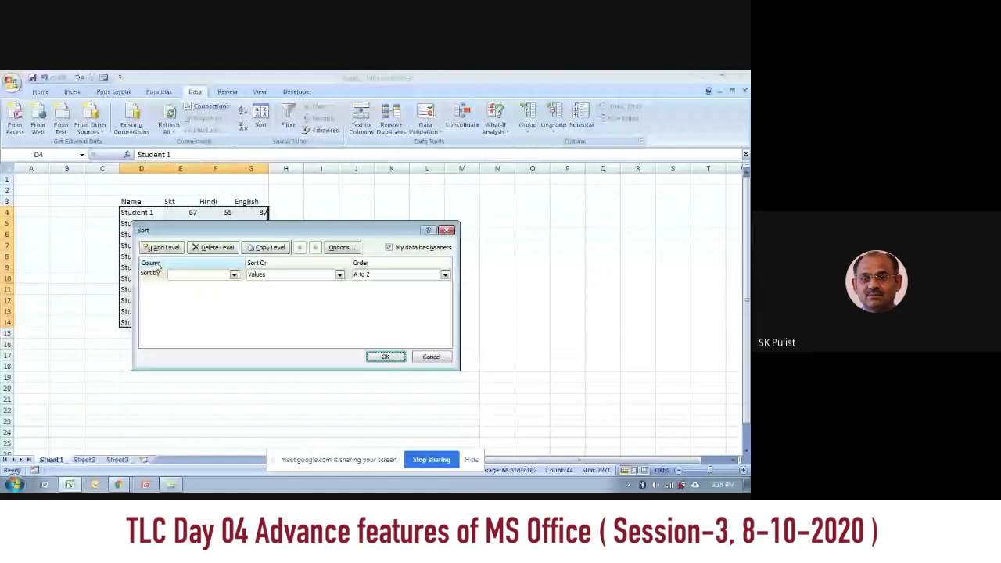
left_click(233, 277)
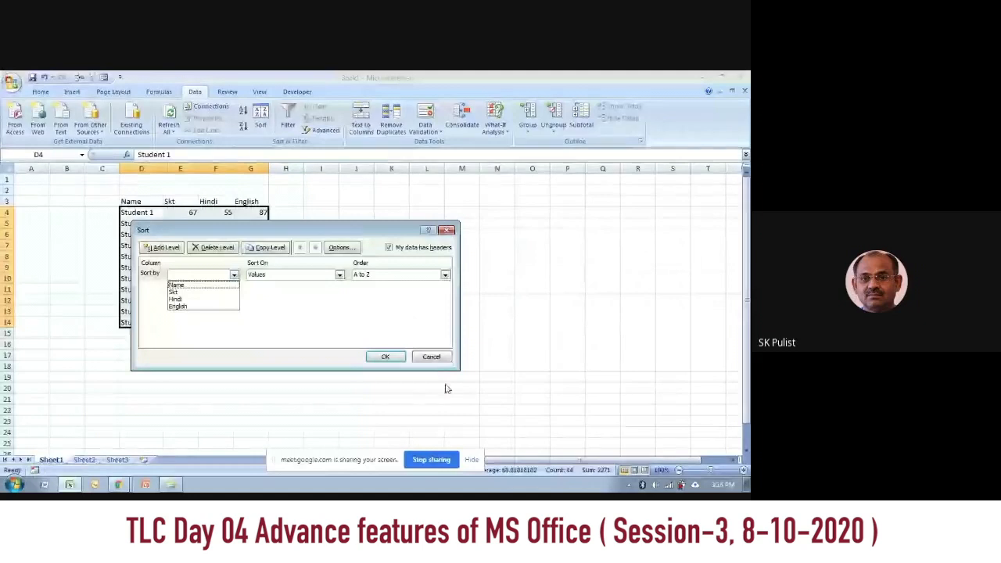
left_click(431, 360)
left_click(431, 358)
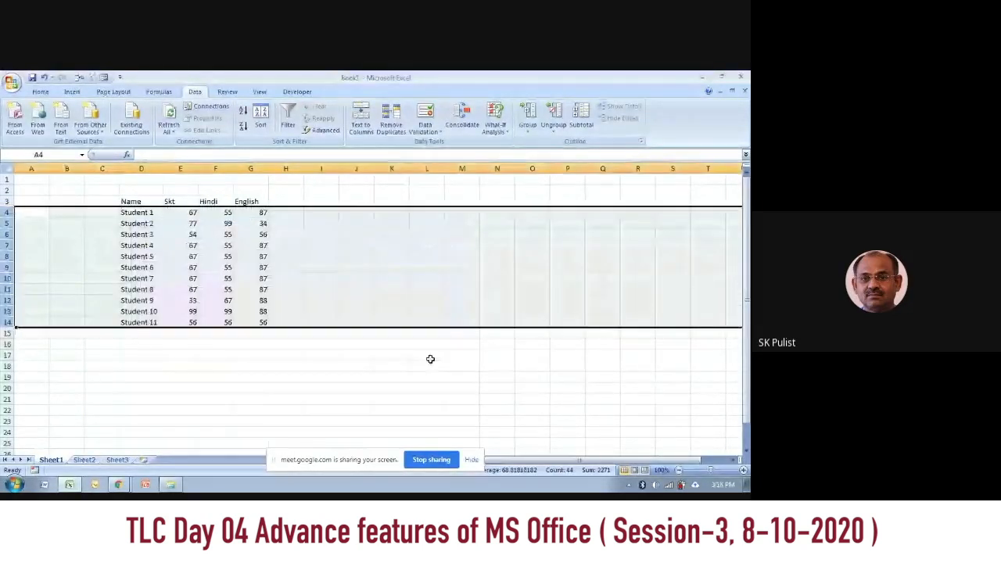
left_click(431, 359)
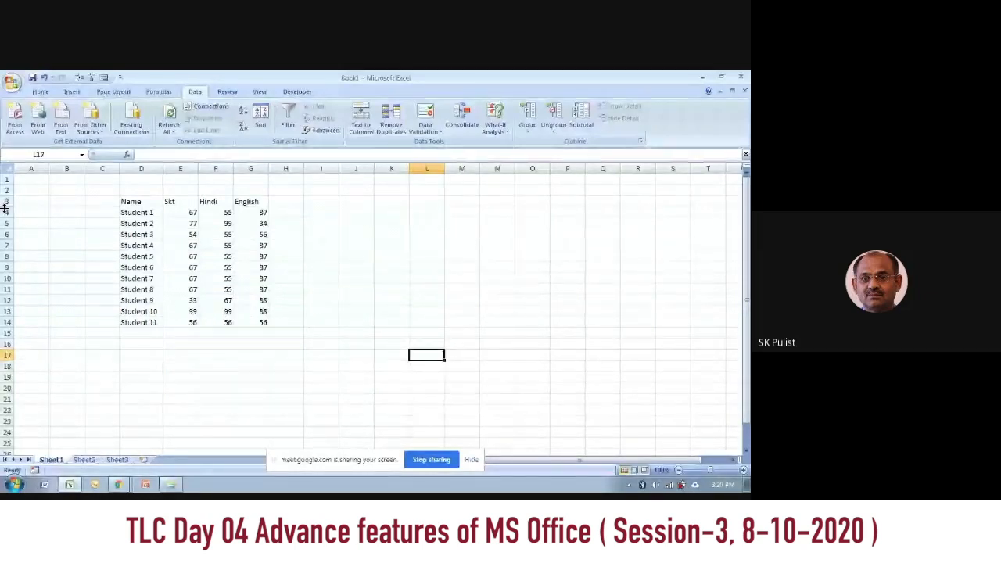
Step: Reopen the Sort dialog for rows 4 to 14, move it clear of the data, and turn off the option that the data has headers
left_click_drag(6, 212, 18, 286)
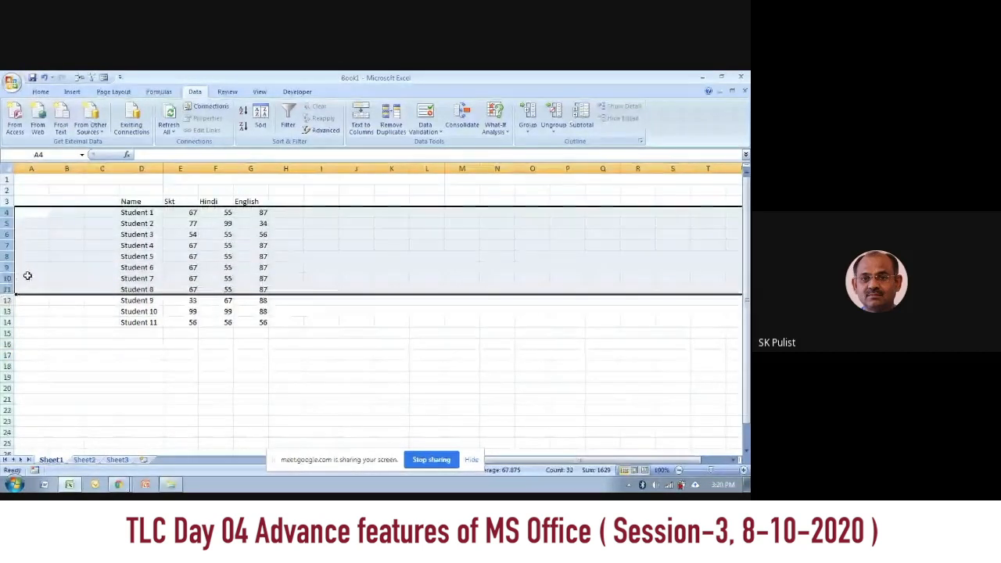
left_click(7, 212)
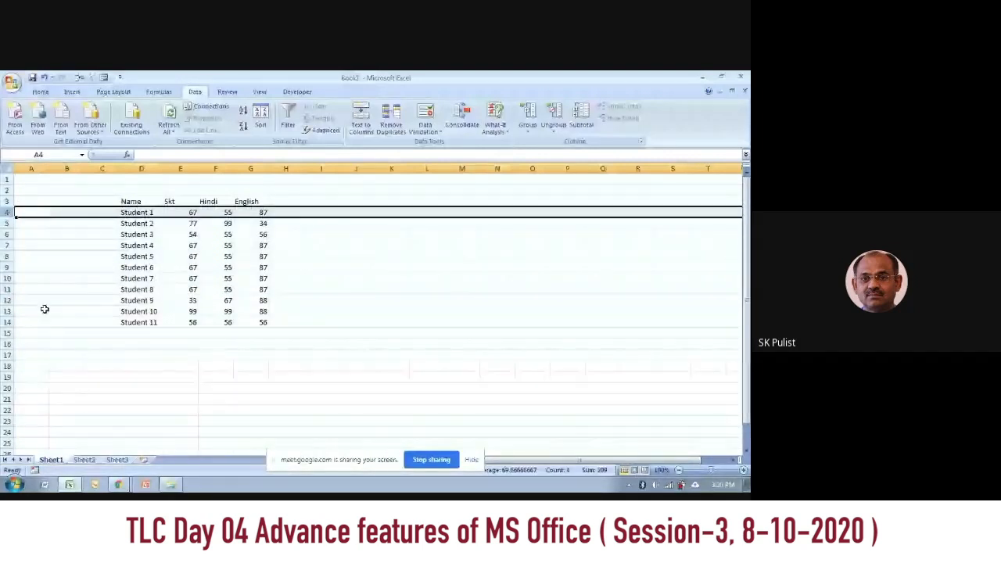
left_click_drag(10, 213, 8, 324)
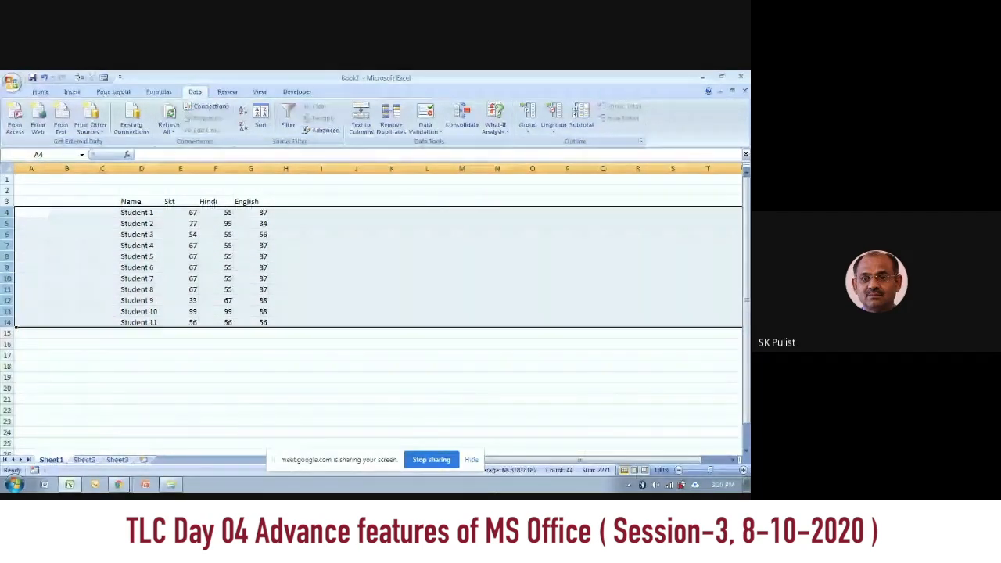
left_click(262, 119)
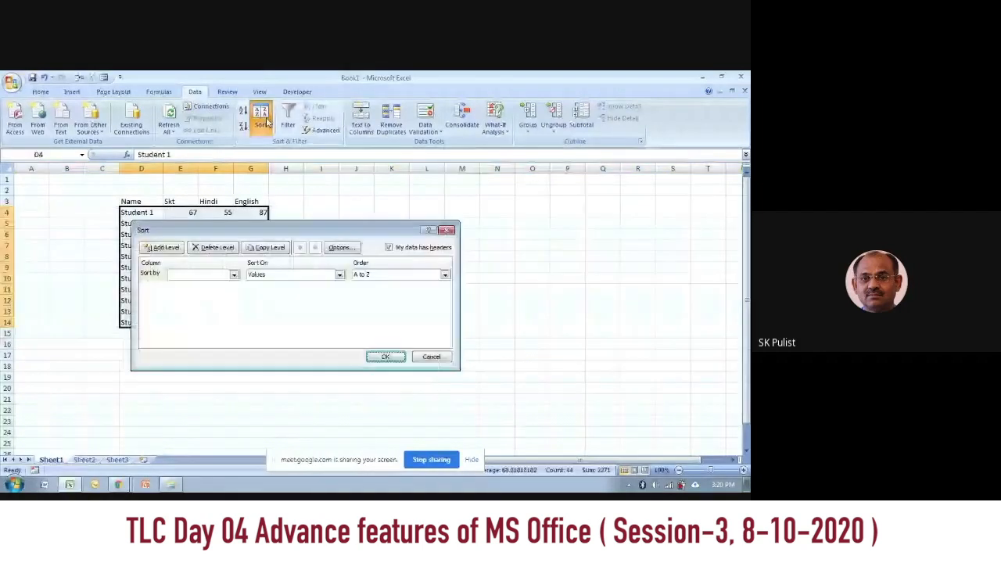
left_click_drag(331, 232, 509, 216)
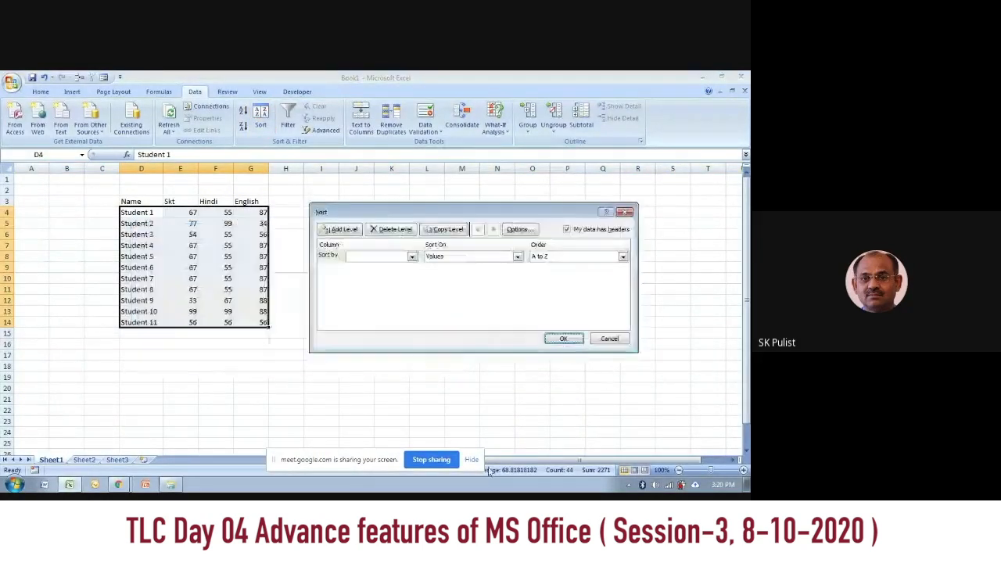
left_click(606, 233)
left_click(572, 230)
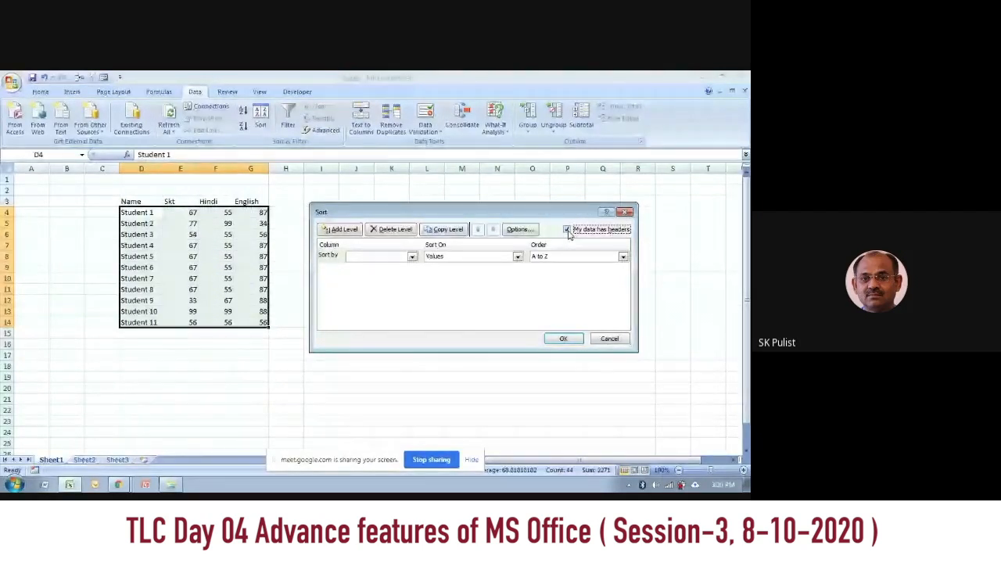
left_click(567, 229)
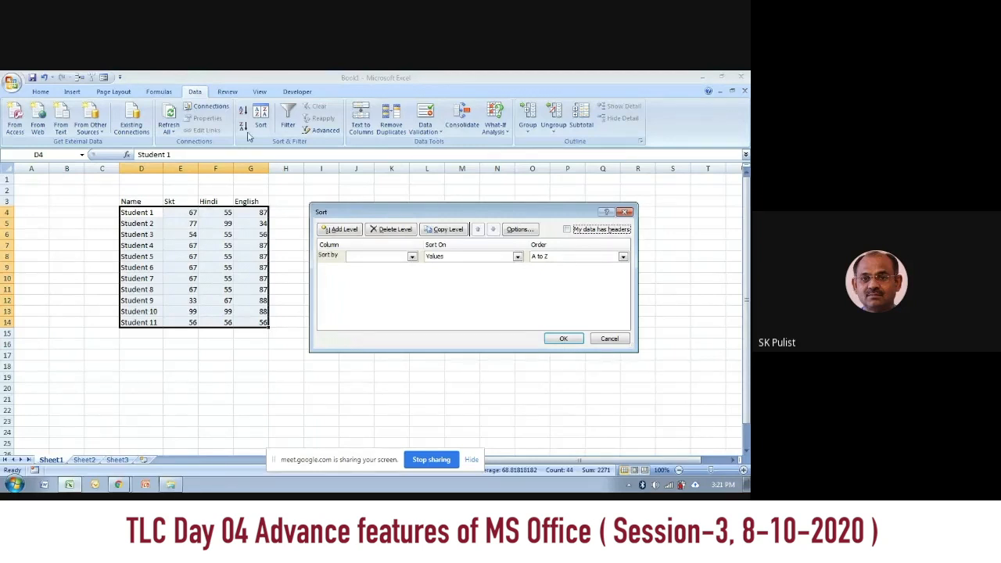
Step: Examine the column letters offered as sort keys while the header option is off, and close the Sort dialog without sorting
left_click(396, 259)
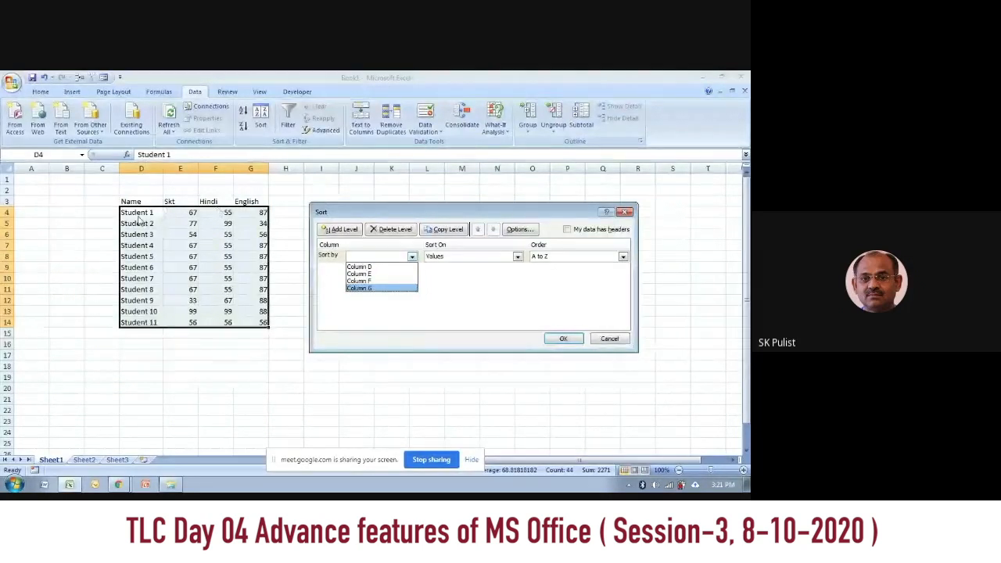
key("Up")
key("Up")
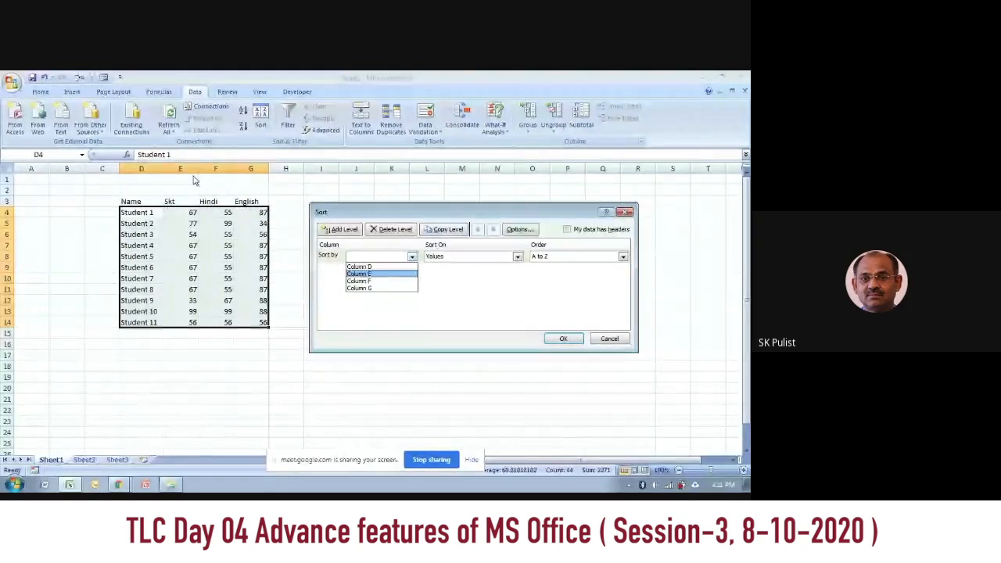
left_click(367, 274)
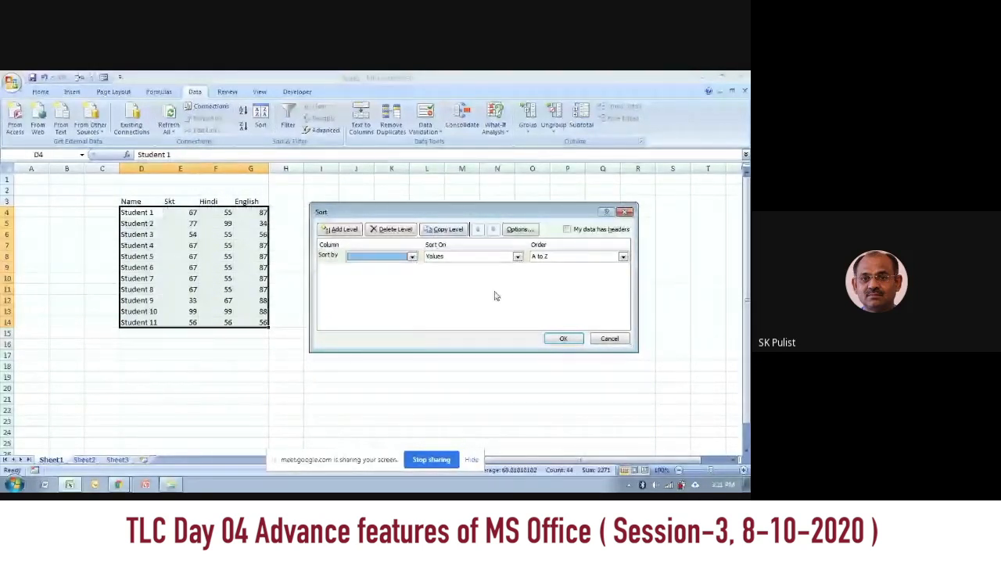
left_click(605, 339)
Step: Select rows 3 to 14, reopen the Sort dialog, keep the data-has-headers option on, and choose English as the first sort key
left_click_drag(7, 201, 21, 322)
left_click(263, 118)
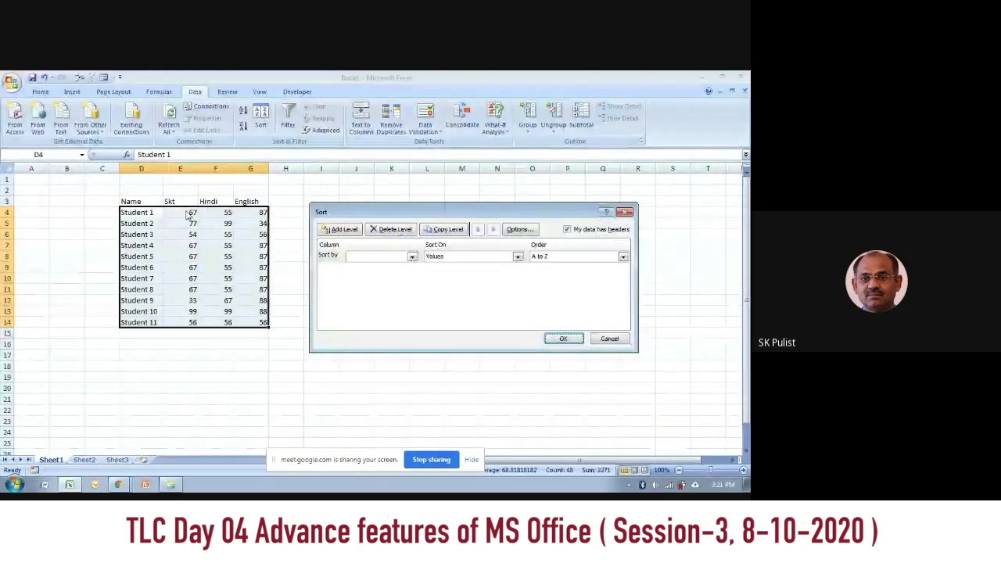
left_click(567, 229)
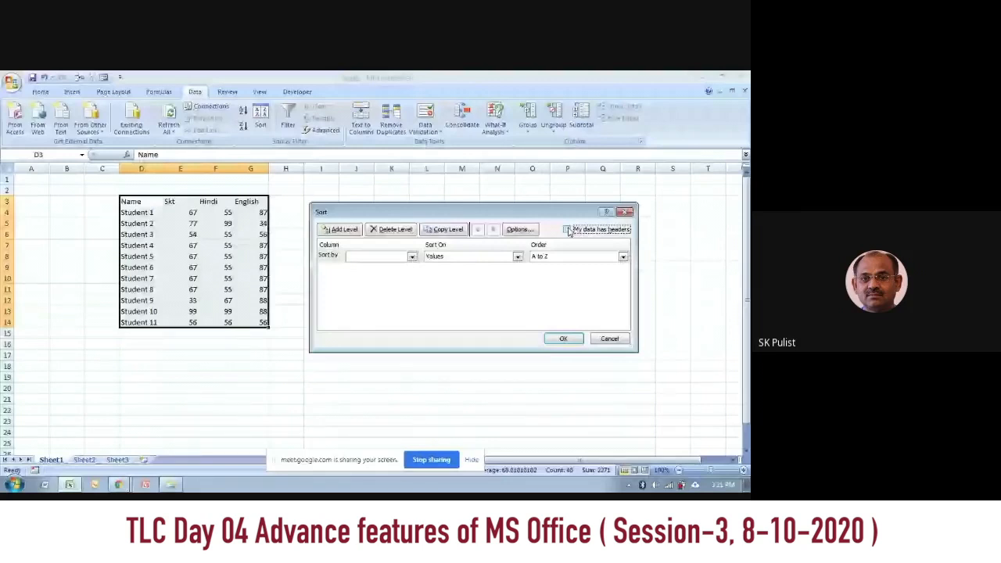
left_click(567, 229)
left_click(411, 257)
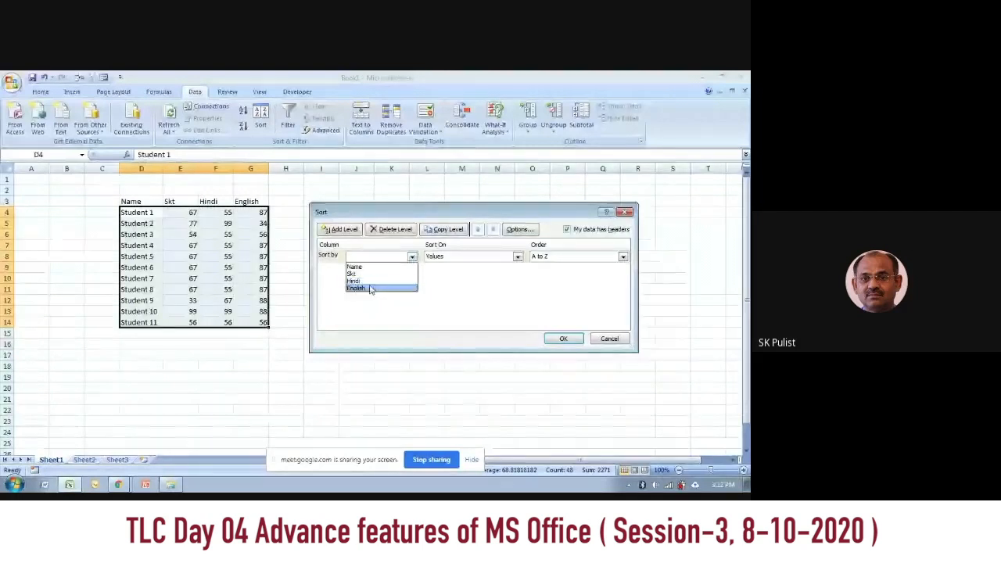
left_click(371, 289)
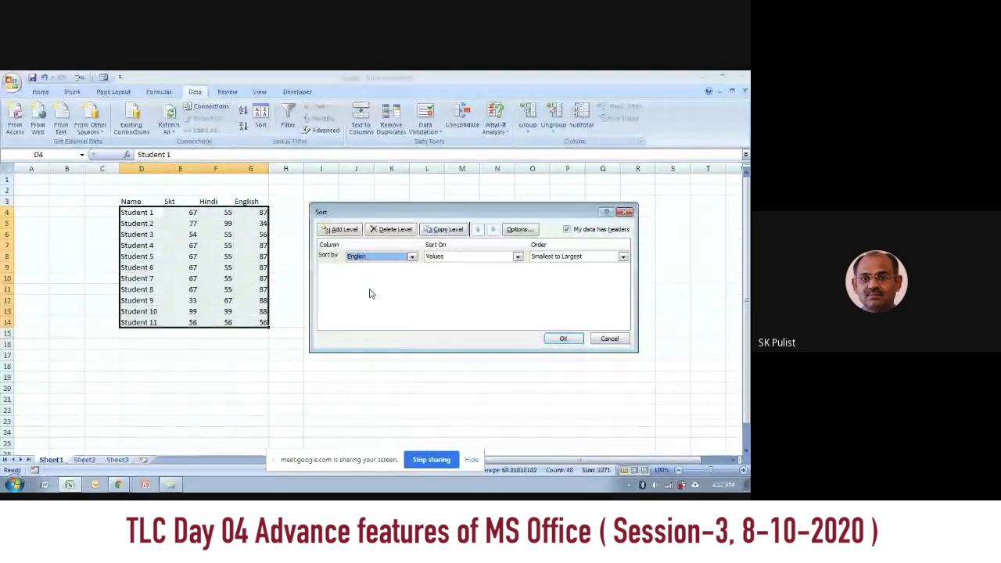
left_click(341, 230)
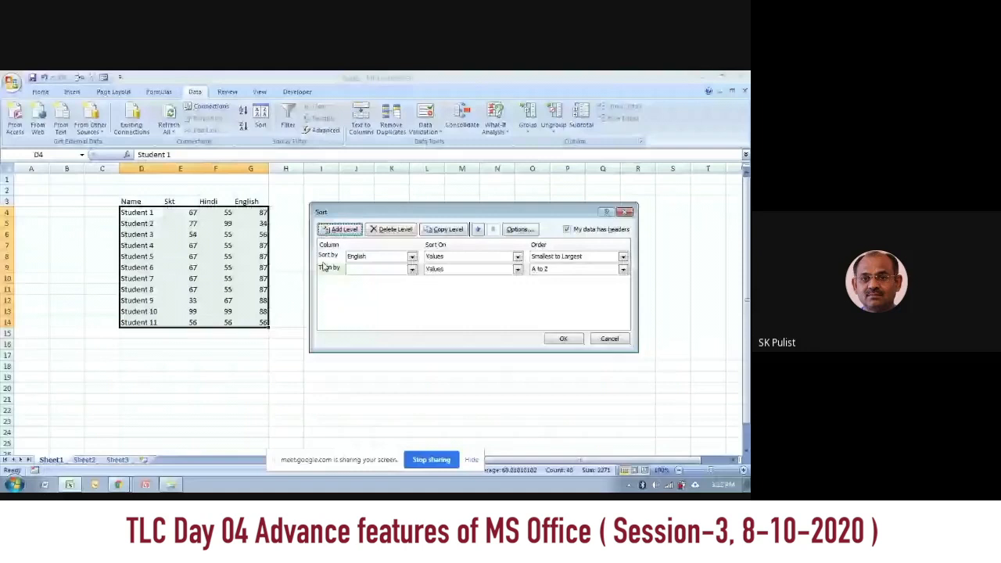
left_click(360, 268)
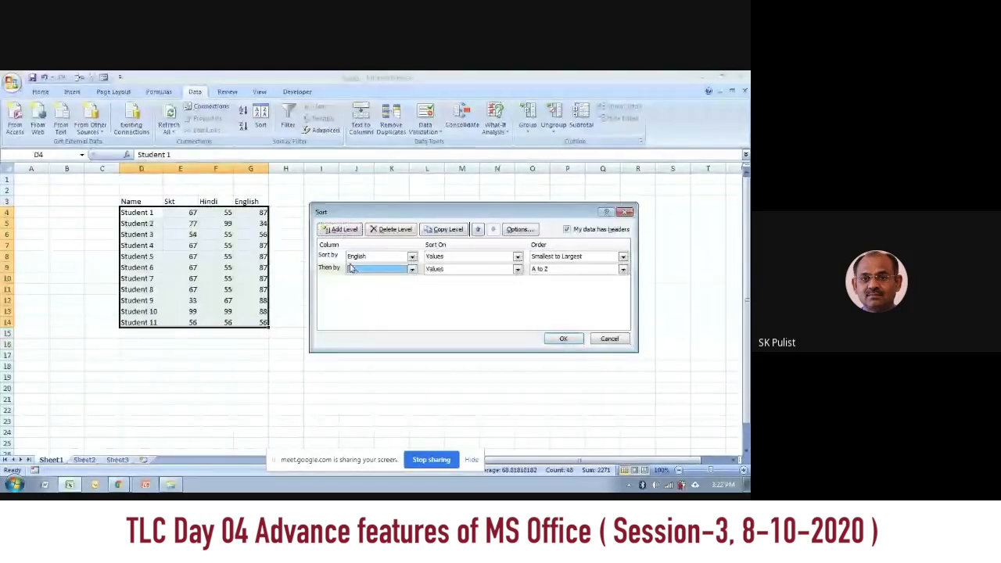
left_click(395, 229)
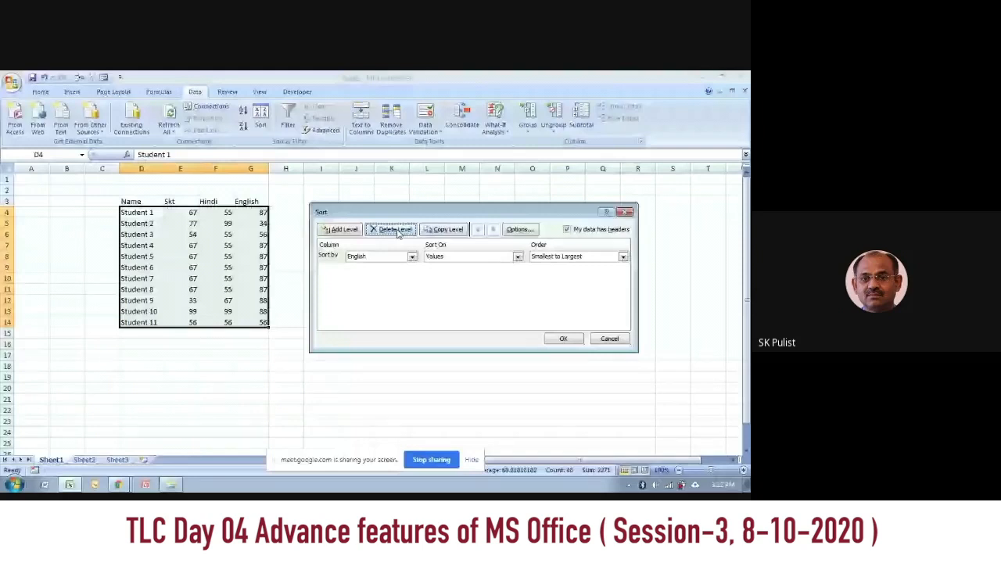
Step: Add Skt as the second sort level, smallest to largest, look at the sort options, and apply the sort
left_click(337, 229)
left_click(375, 269)
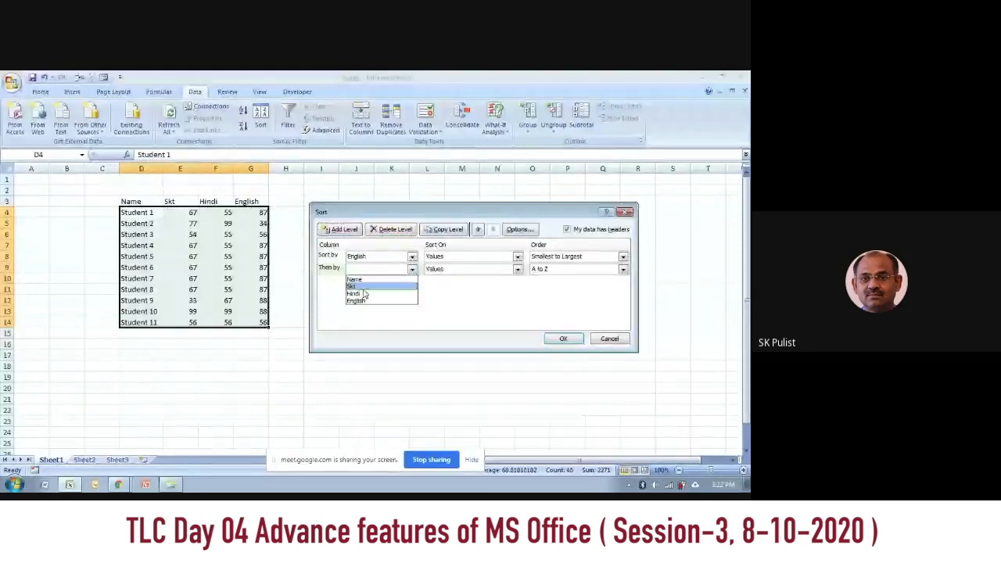
left_click(363, 286)
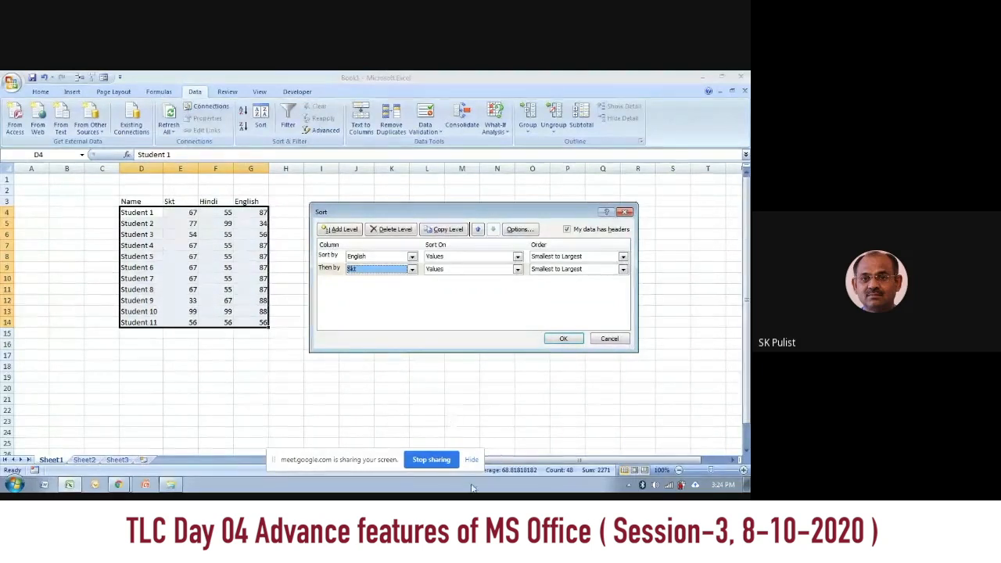
left_click(518, 230)
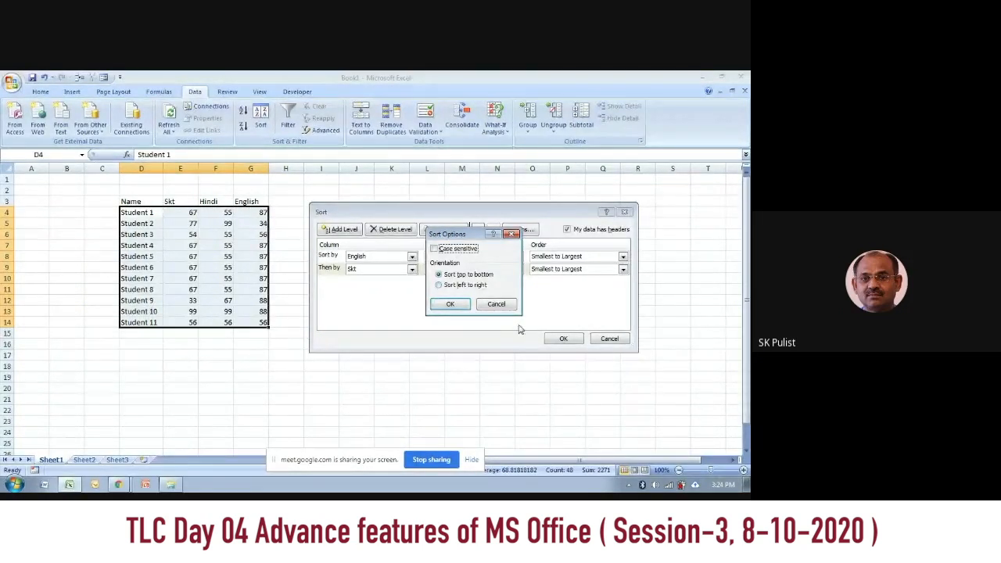
left_click(496, 305)
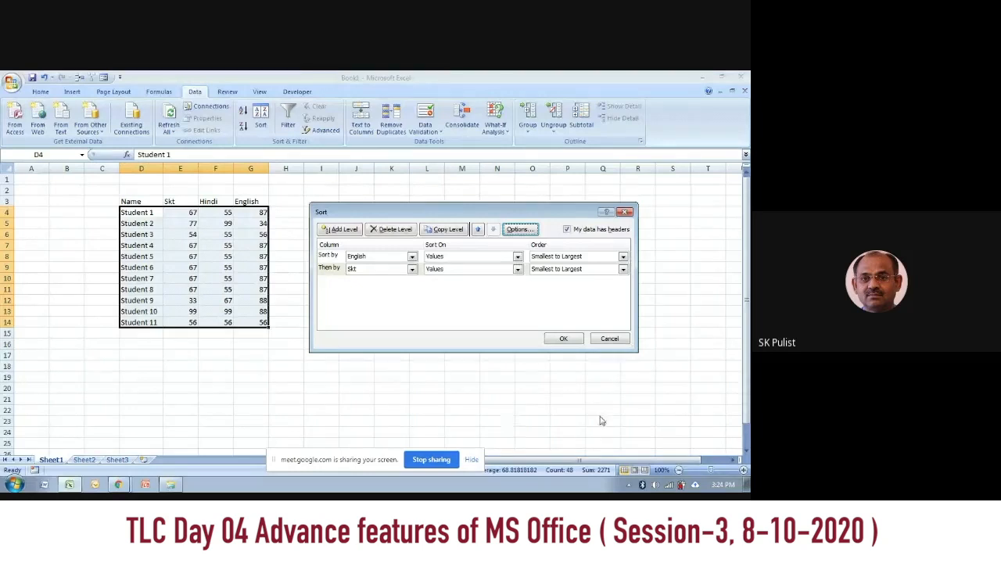
left_click(560, 339)
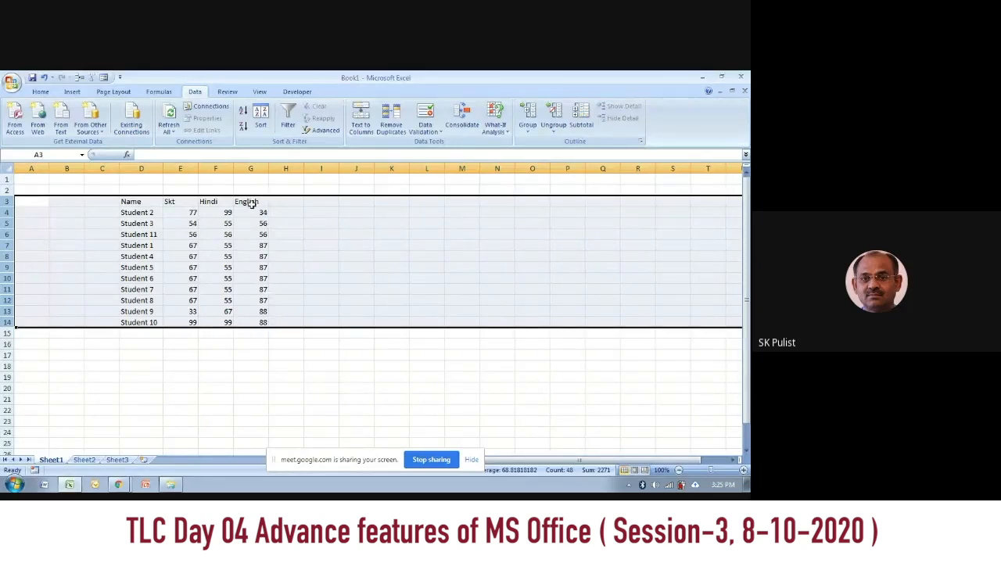
Step: Check how the sorted rows with equal English marks are ordered by their Skt marks for Students 9 and 10
left_click(265, 322)
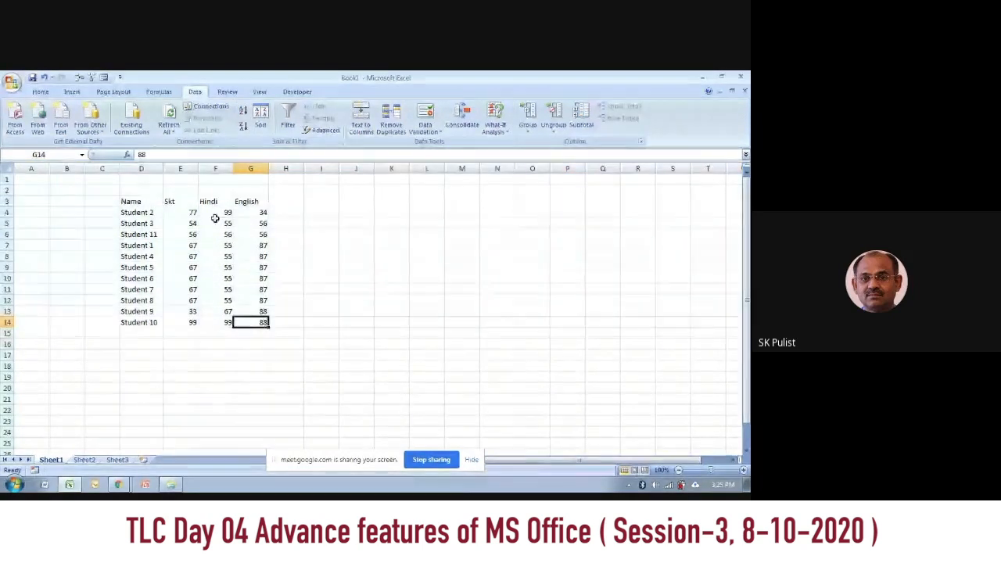
left_click(196, 312)
left_click_drag(198, 314, 200, 319)
left_click(194, 312)
left_click(186, 324)
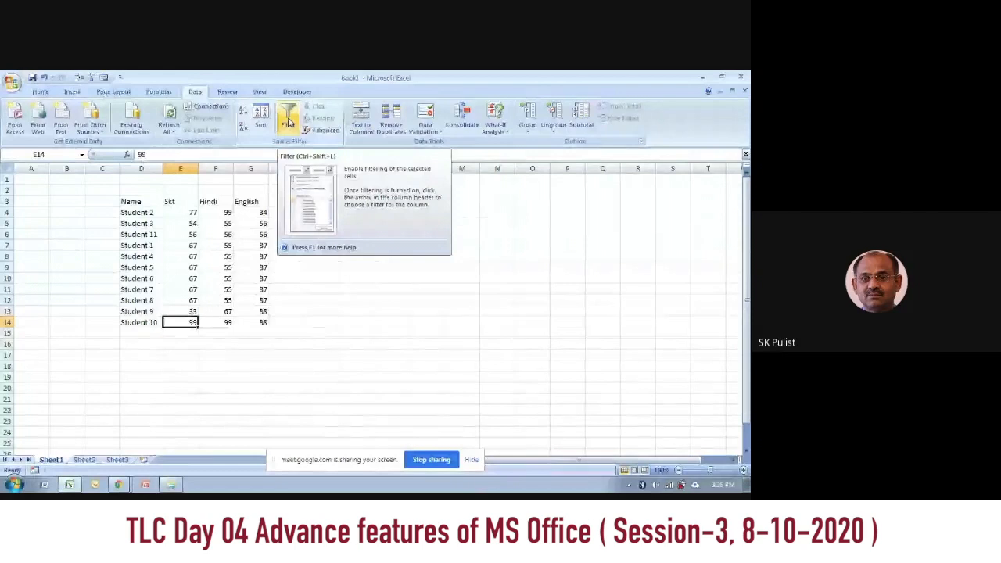
Step: Enable filtering on the marks table and filter the Skt column to show only the value 99
left_click(288, 121)
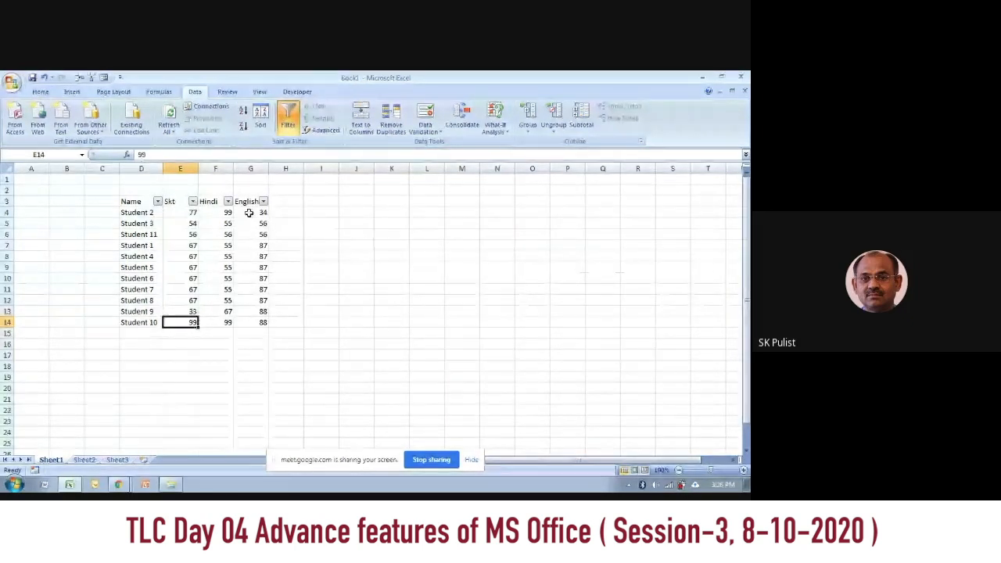
left_click(193, 202)
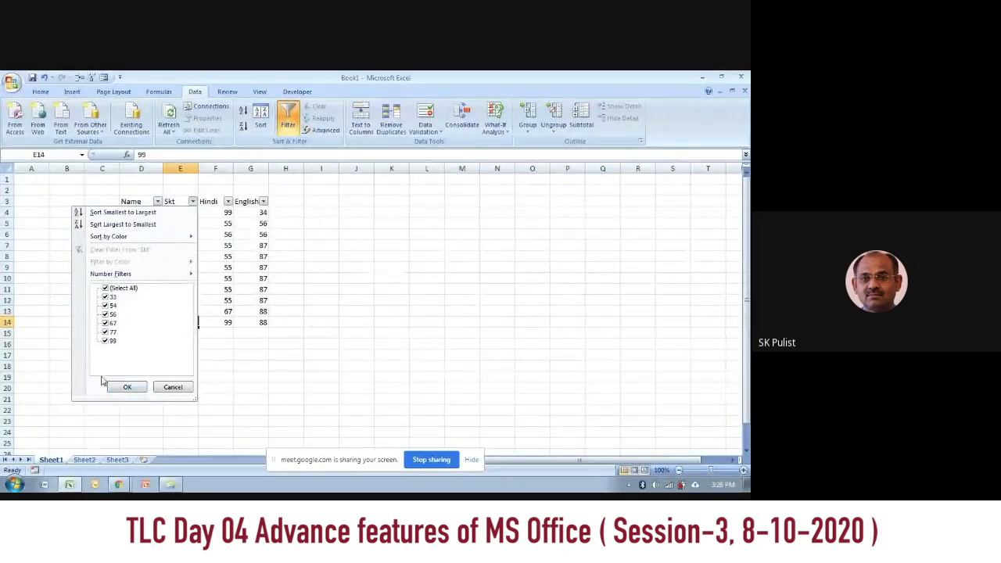
left_click(106, 288)
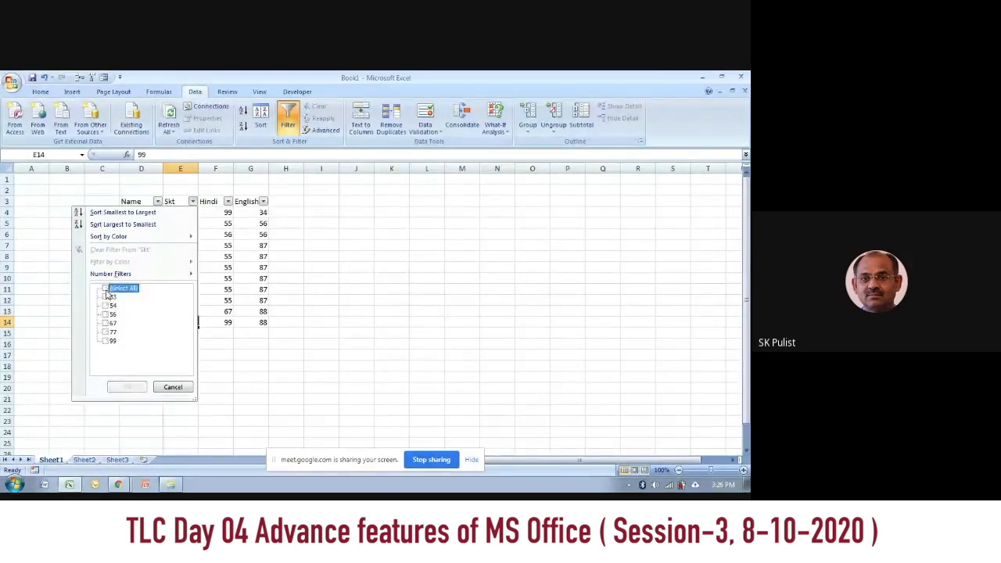
left_click(105, 341)
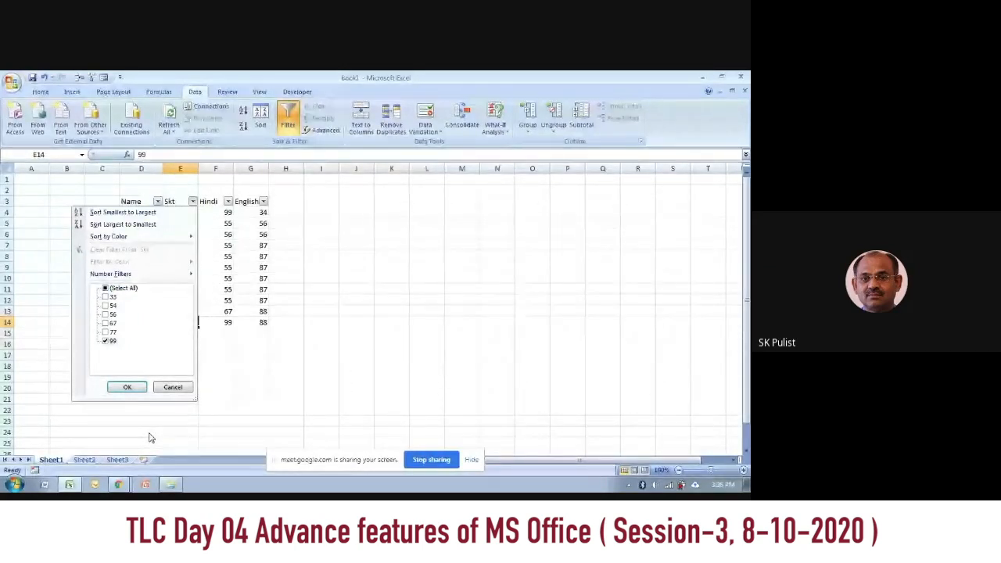
left_click(132, 387)
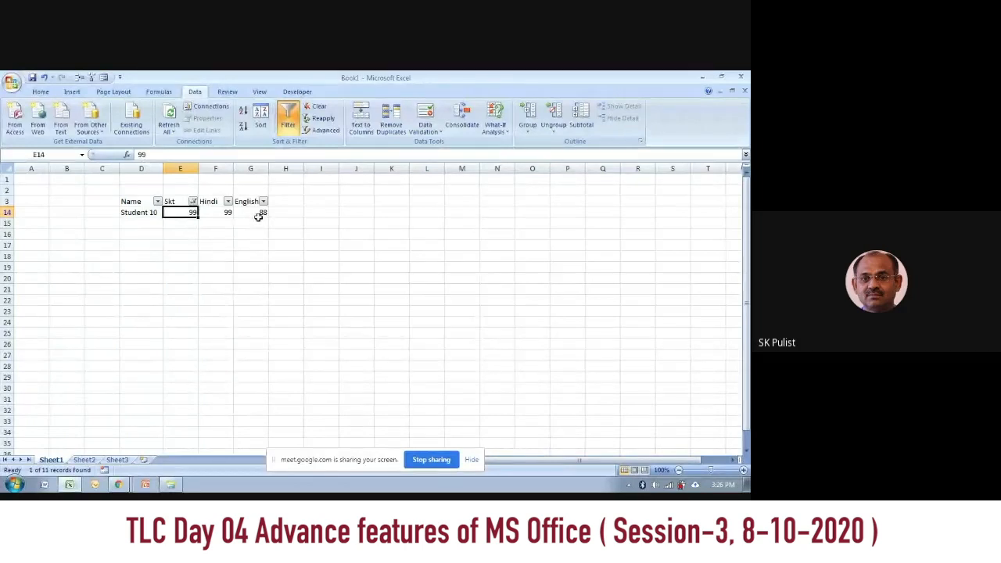
Step: Extend the Skt column filter to include the value 77 as well
left_click(193, 202)
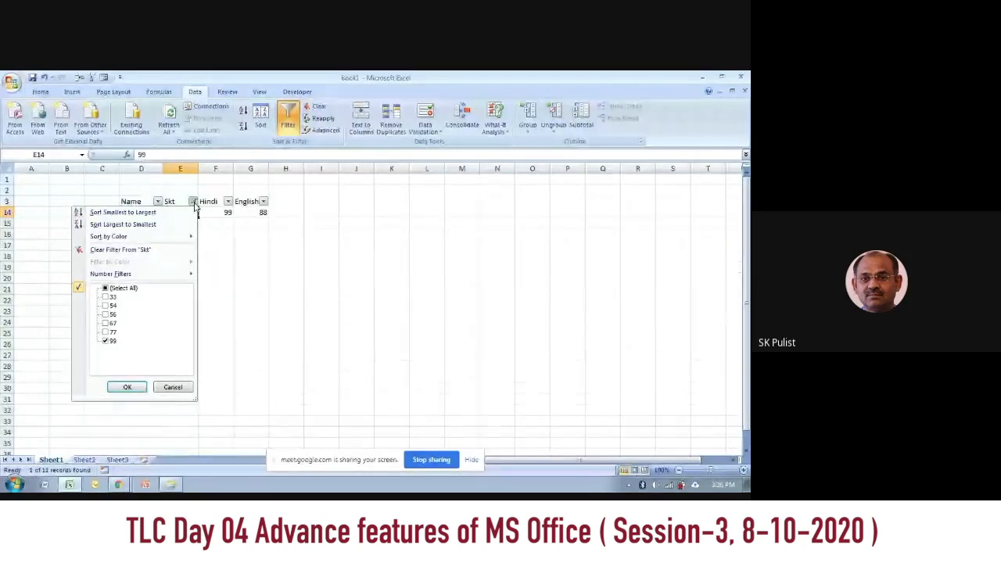
left_click(105, 331)
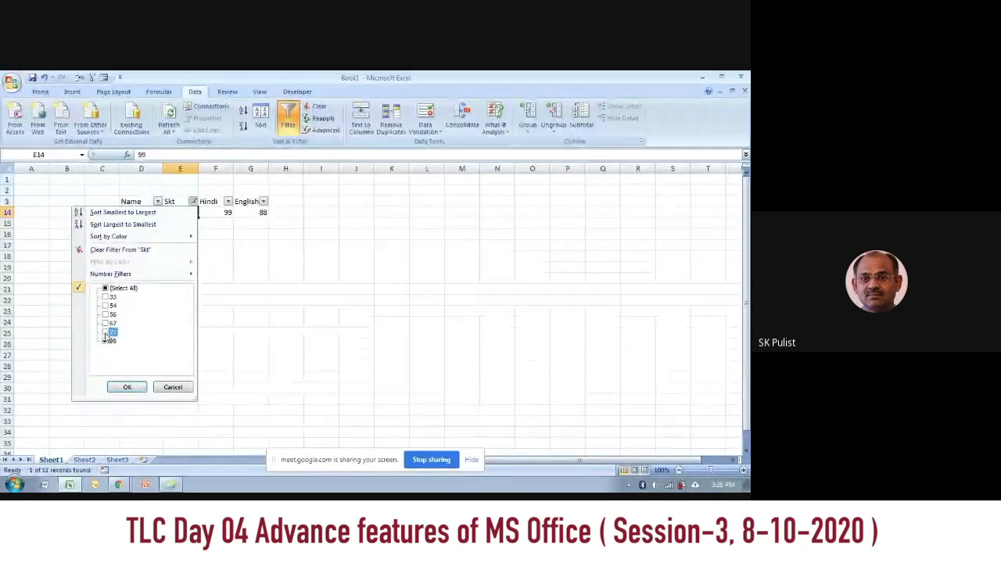
left_click(125, 387)
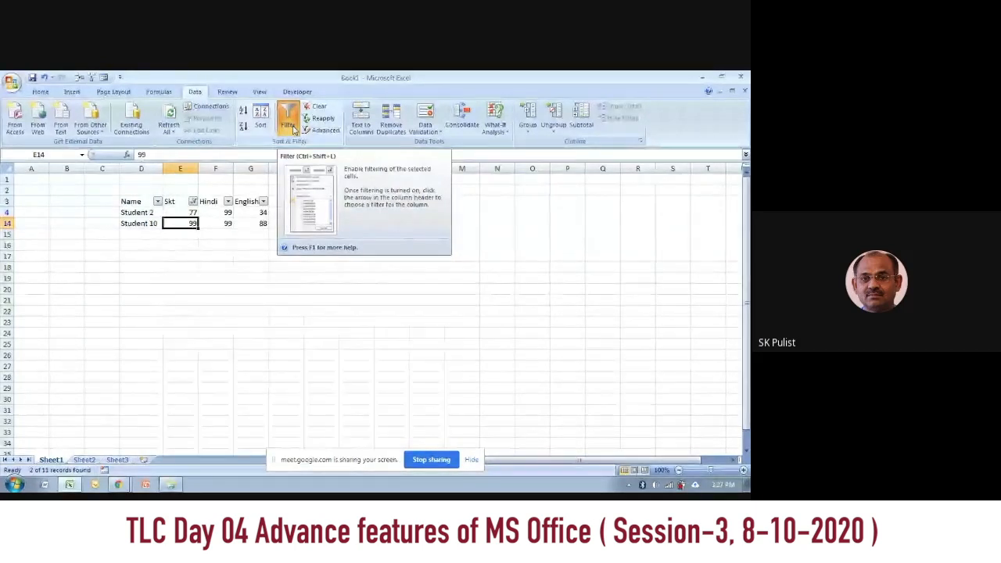
Step: Show all students again by selecting every value in the Skt column filter
left_click(193, 201)
left_click(106, 288)
left_click(125, 387)
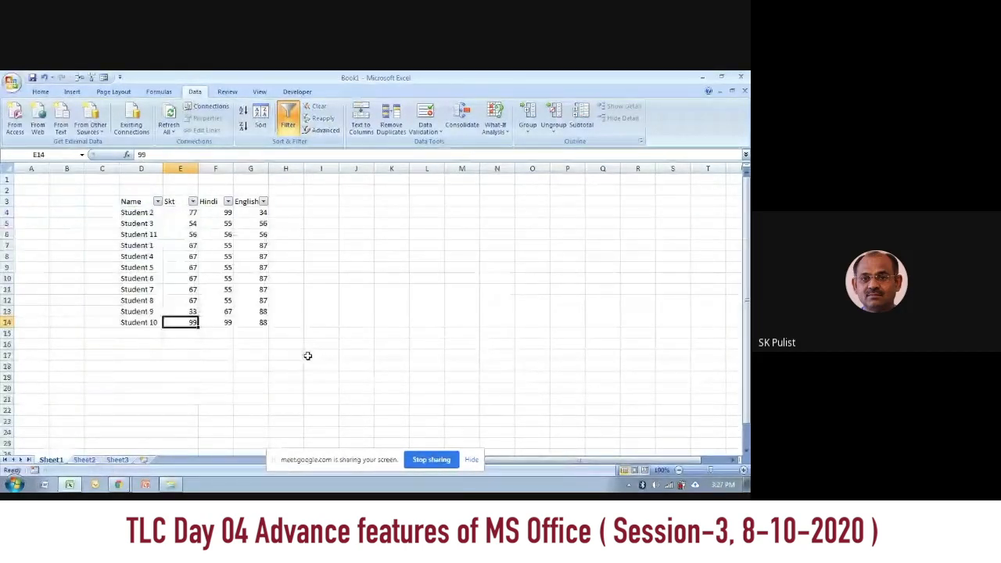
Step: Examine the filter values available for the English and Hindi columns, and close the lists without filtering
left_click(264, 202)
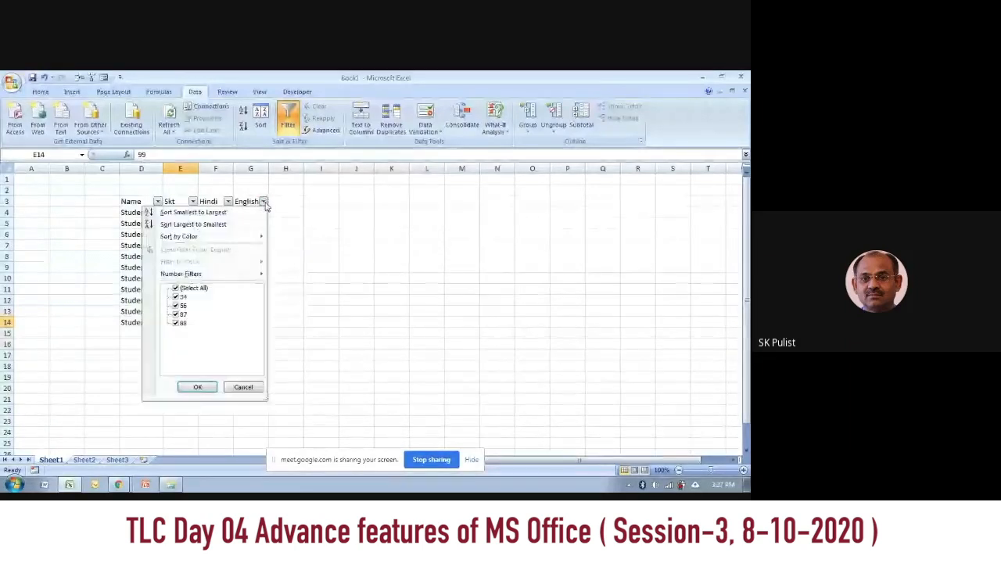
left_click(229, 202)
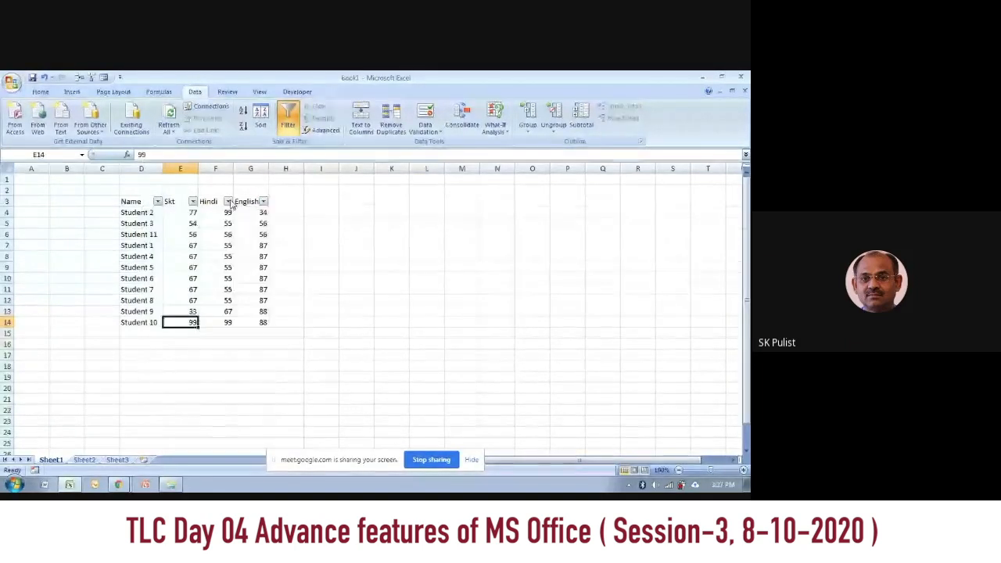
left_click(228, 201)
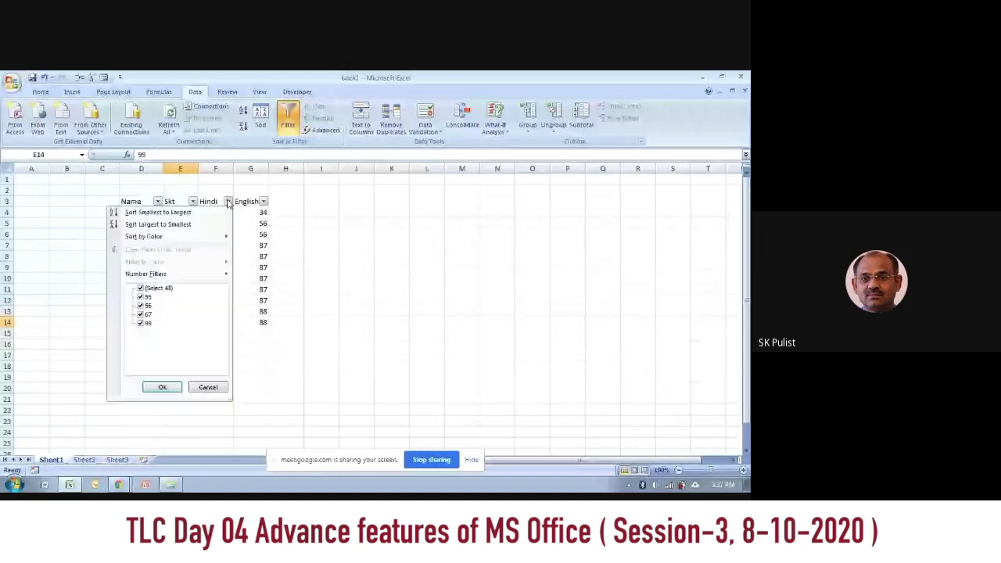
left_click(212, 390)
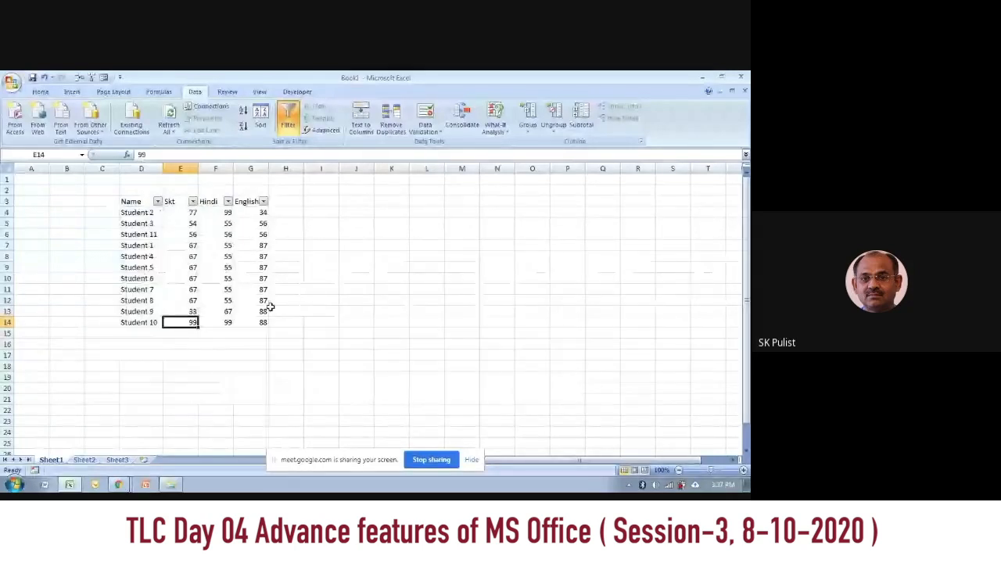
Step: Turn off filtering on the marks table and open the Advanced Filter dialog for it
left_click(293, 125)
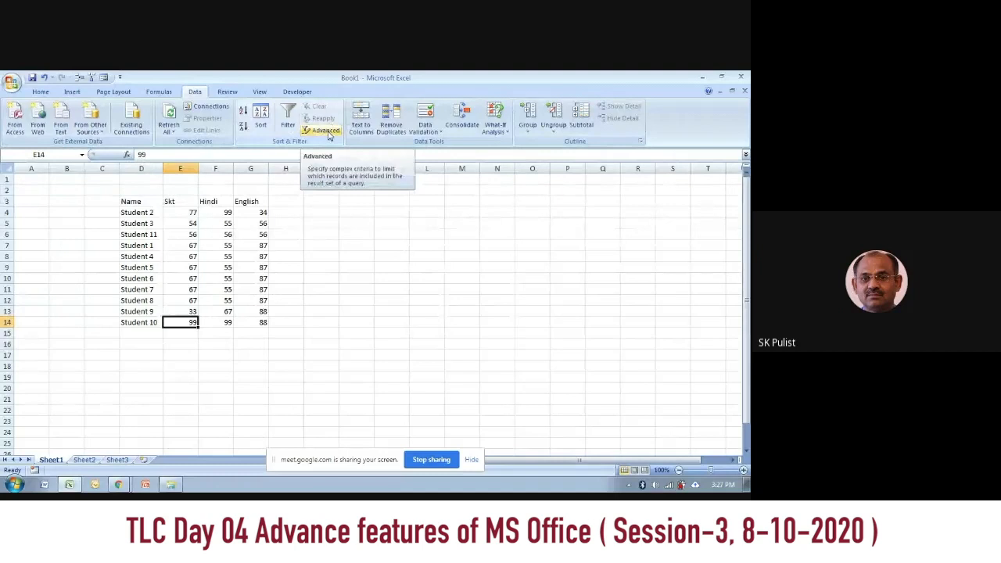
left_click(219, 245)
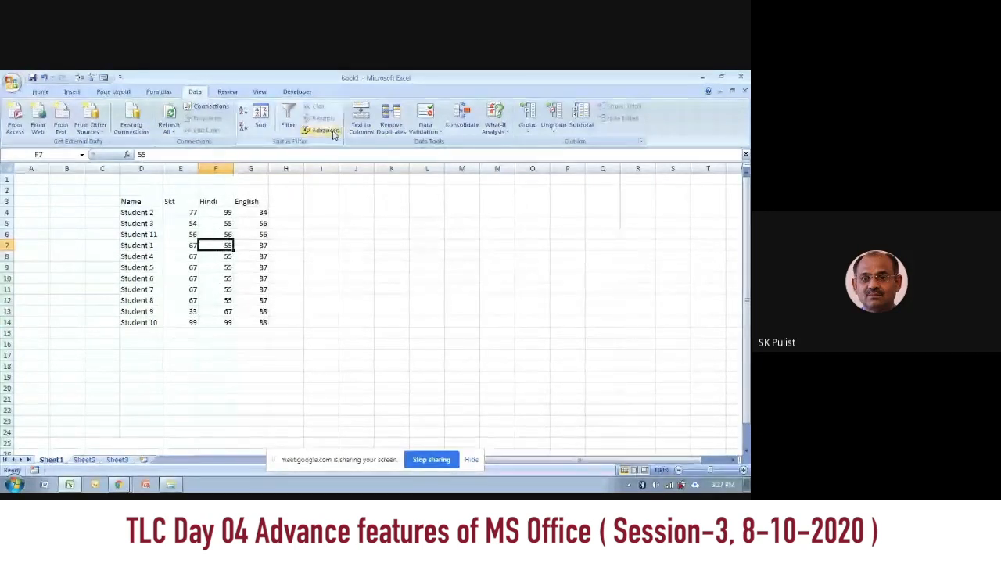
left_click(321, 130)
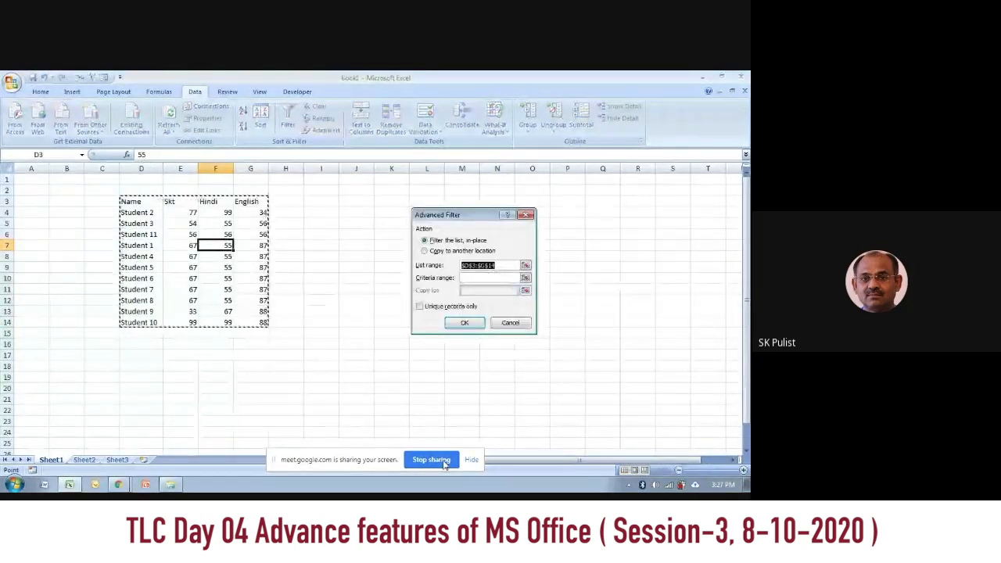
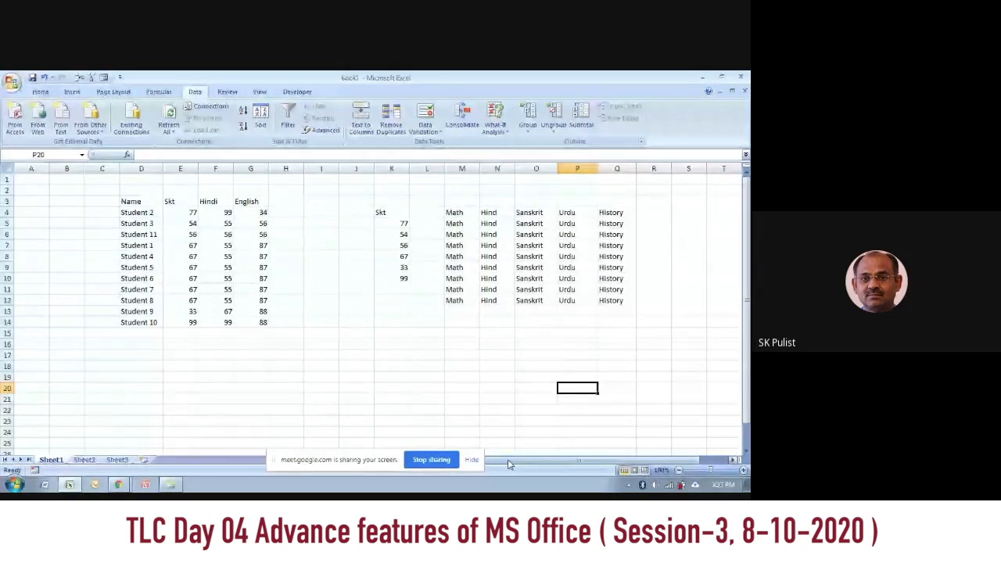
Step: Examine the Remove Duplicates options for the subject names in M4:Q12, and close the dialog without removing anything
left_click_drag(453, 213, 617, 300)
left_click(391, 125)
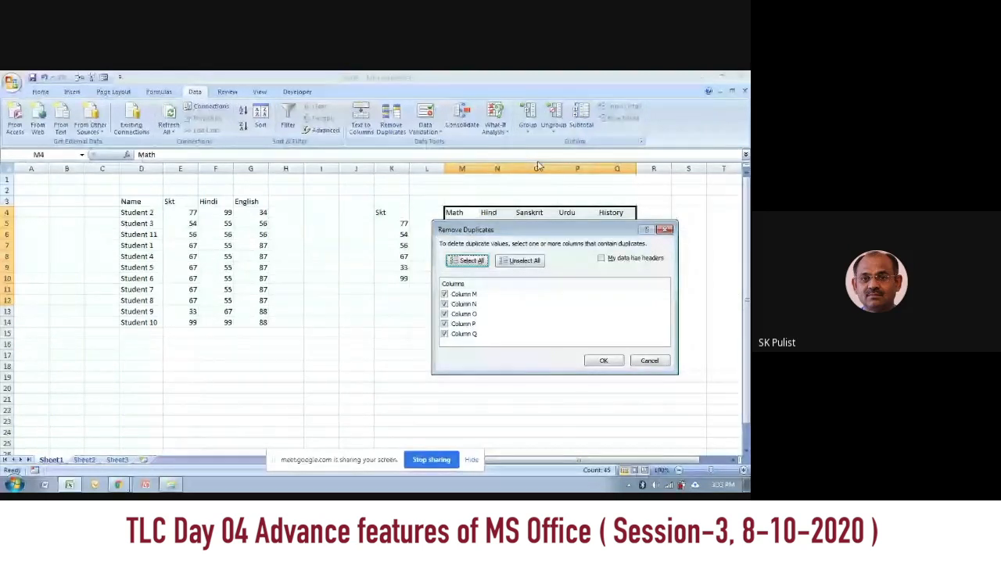
key("Escape")
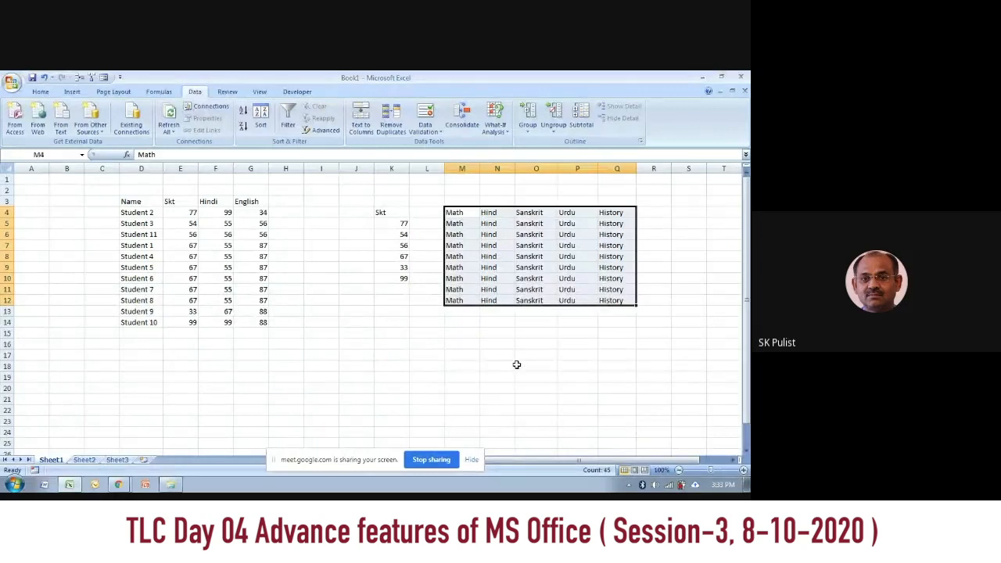
left_click(510, 365)
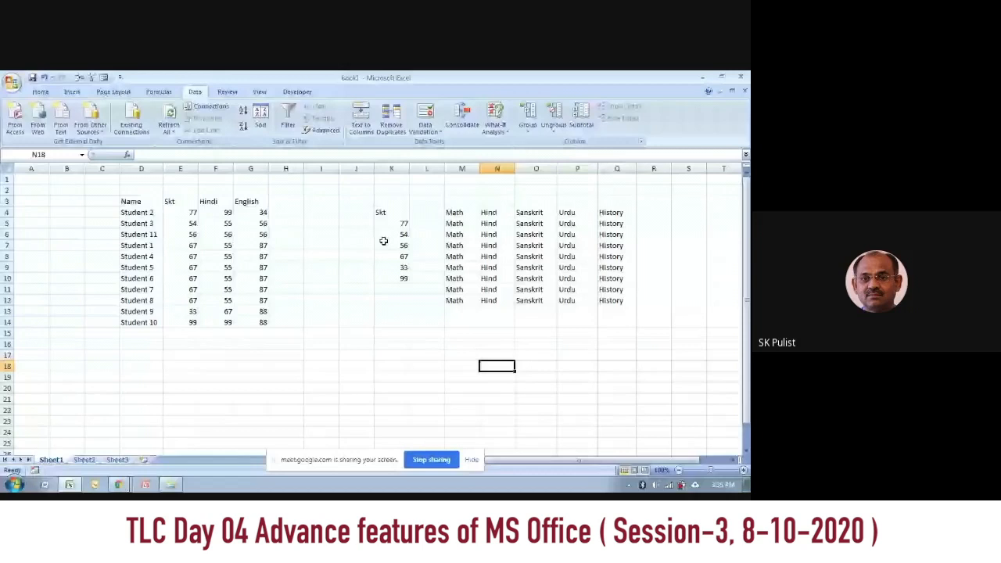
Step: Start a rating list in the empty area below the tables with Vergy Good in I20 and Good in I21
scroll(578, 377, "down", 1)
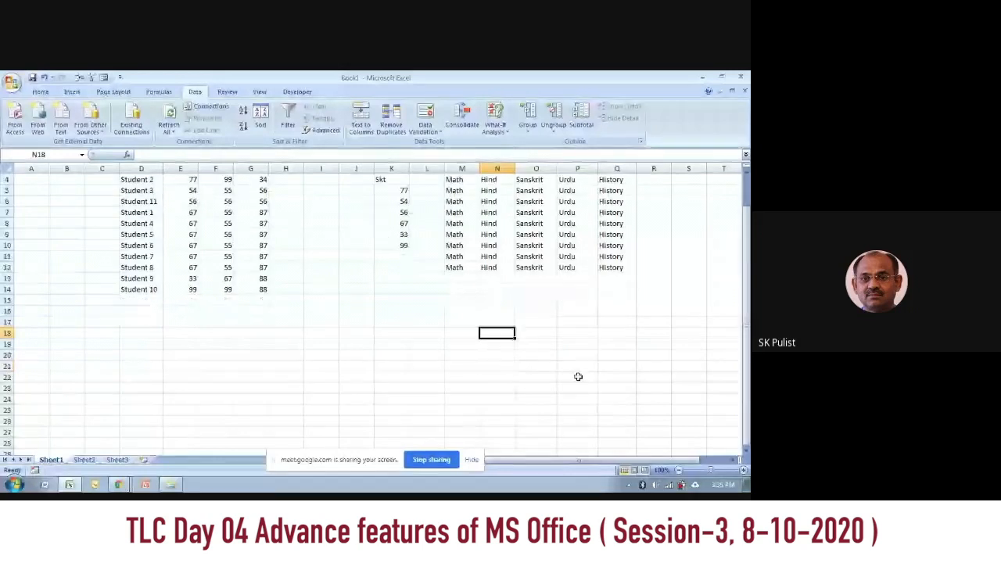
left_click(322, 357)
scroll(362, 330, "down", 1)
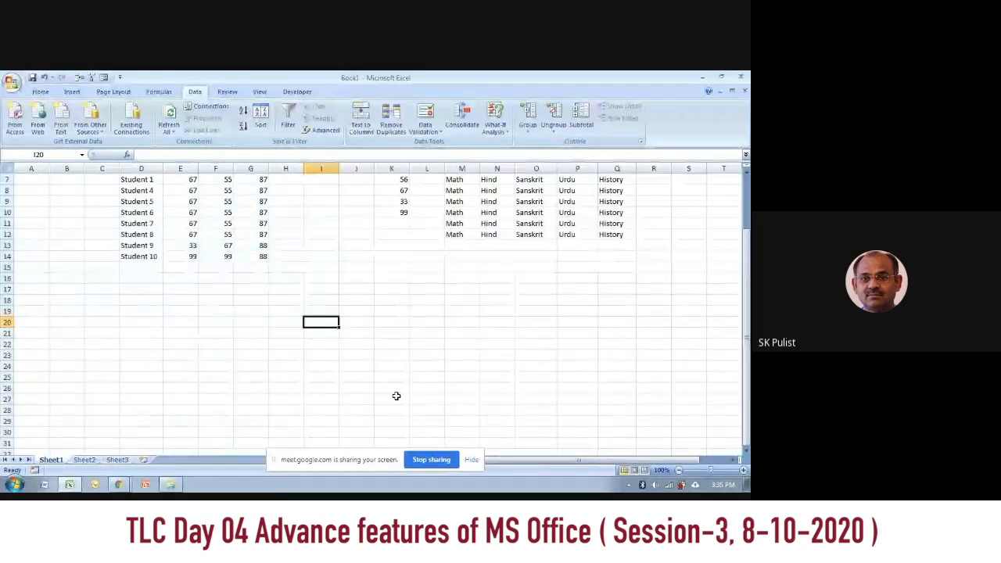
type("V")
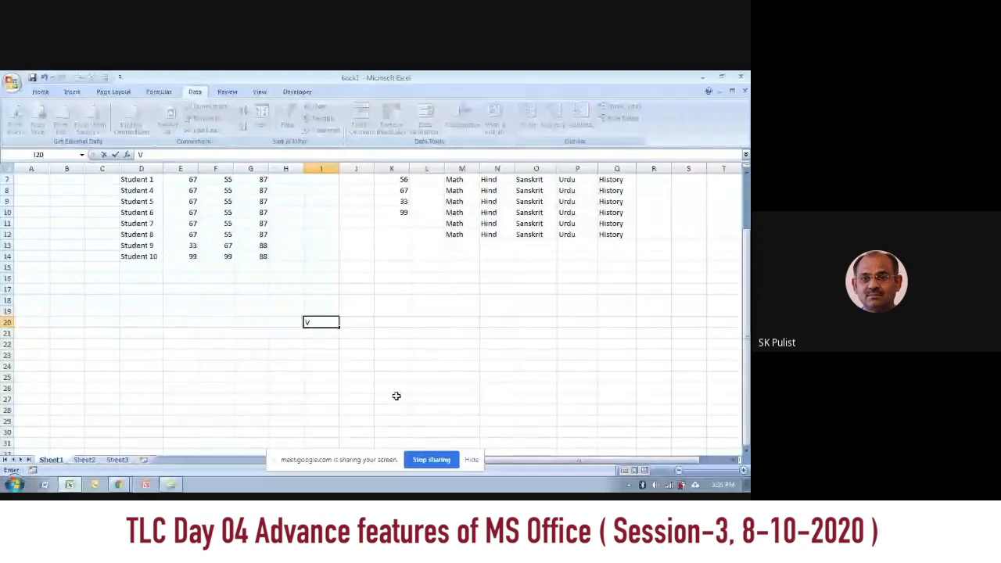
type("ergy Good")
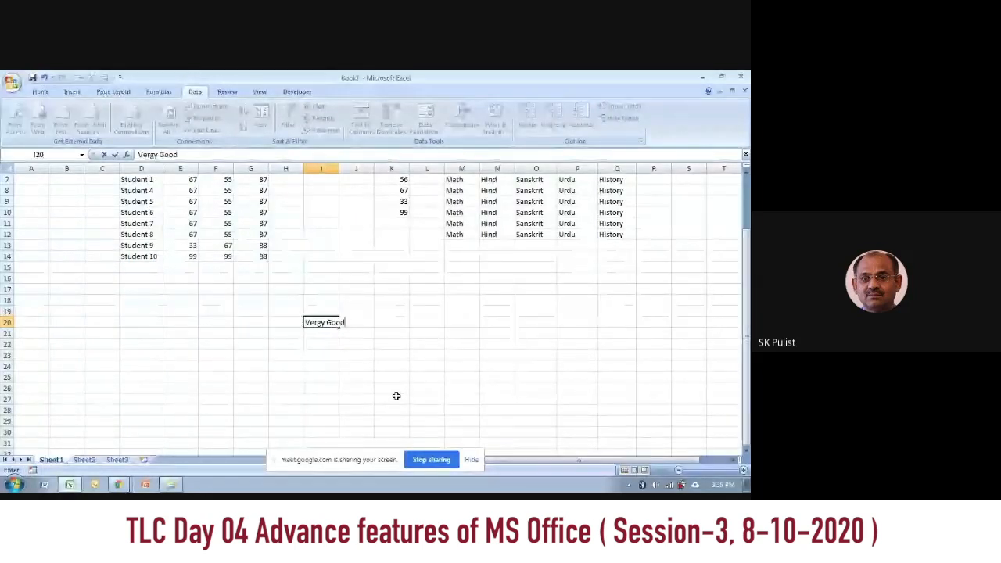
key("Return")
type("Good")
key("Return")
Step: Continue the rating list with Undecided in I22 and Bad in I23
type("Undecided")
key("Return")
type("Bak")
key("Return")
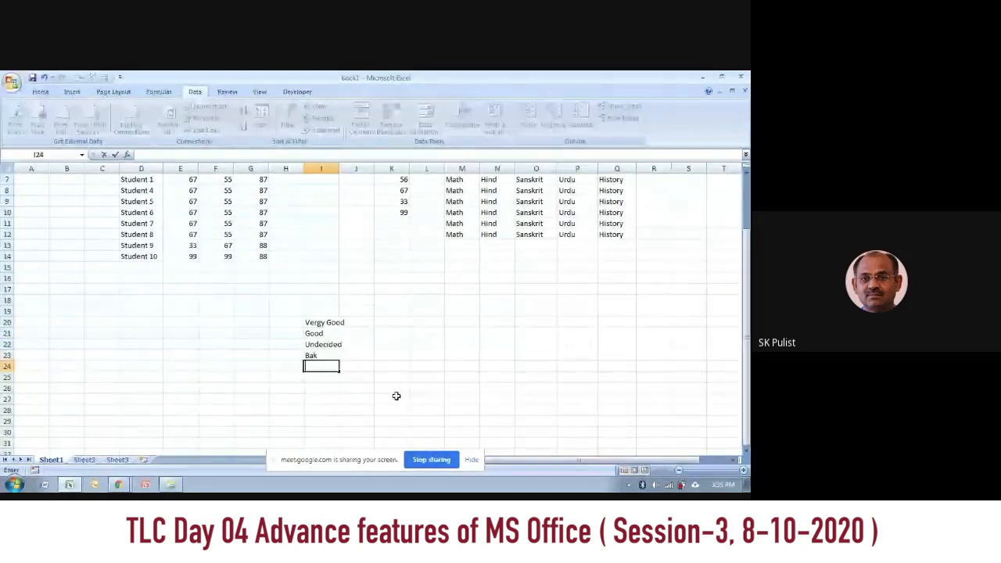
key("Up")
type("Bad")
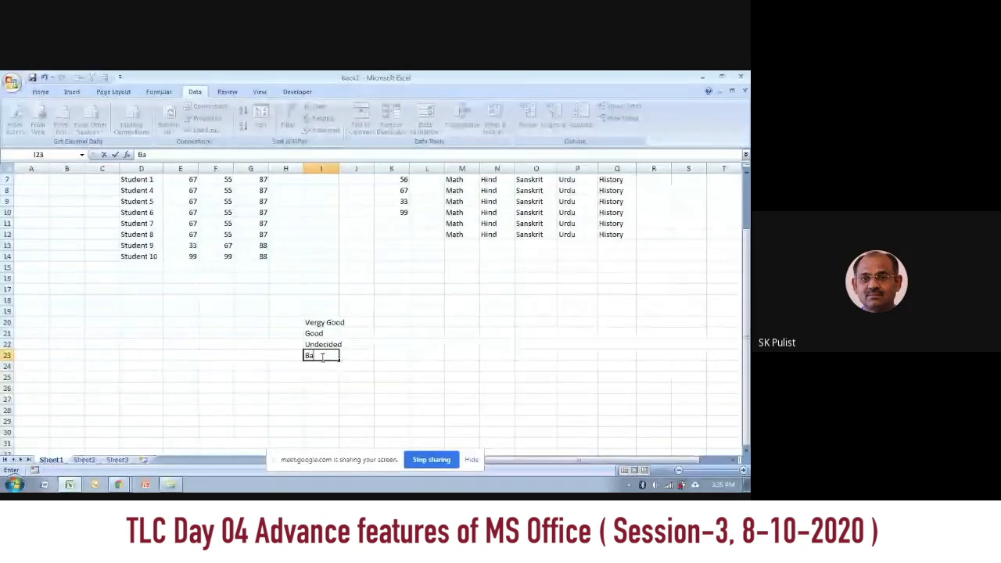
key("Return")
Step: Complete the rating list with Very Bad in I24
type("Verg")
key("BackSpace")
key("BackSpace")
type("y")
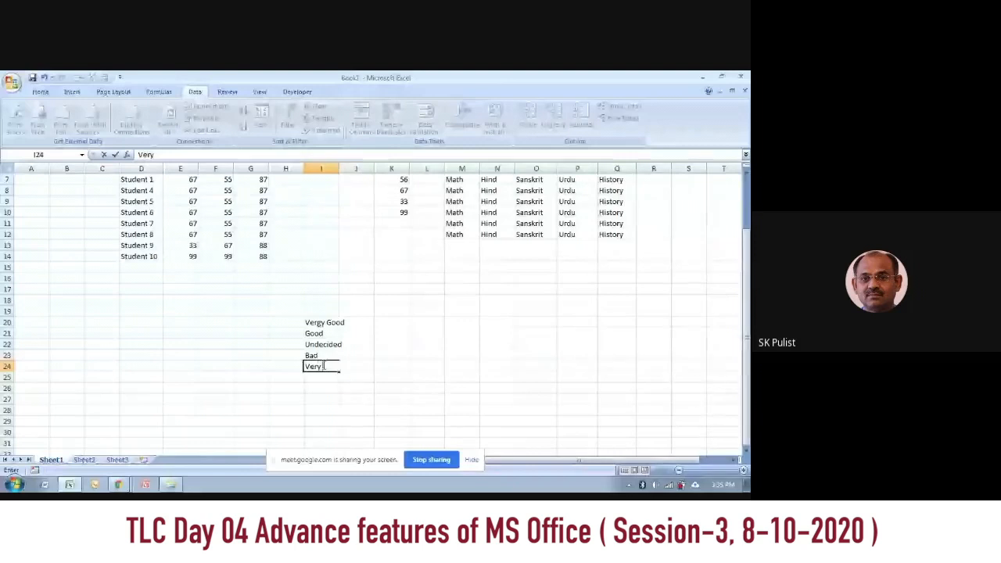
type(" Bad")
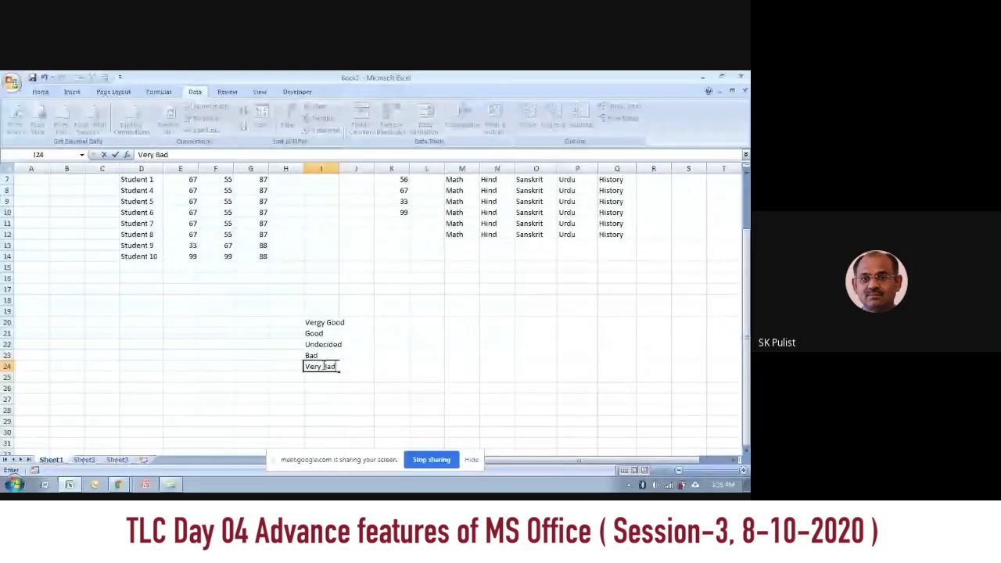
left_click(369, 401)
left_click_drag(321, 323, 321, 366)
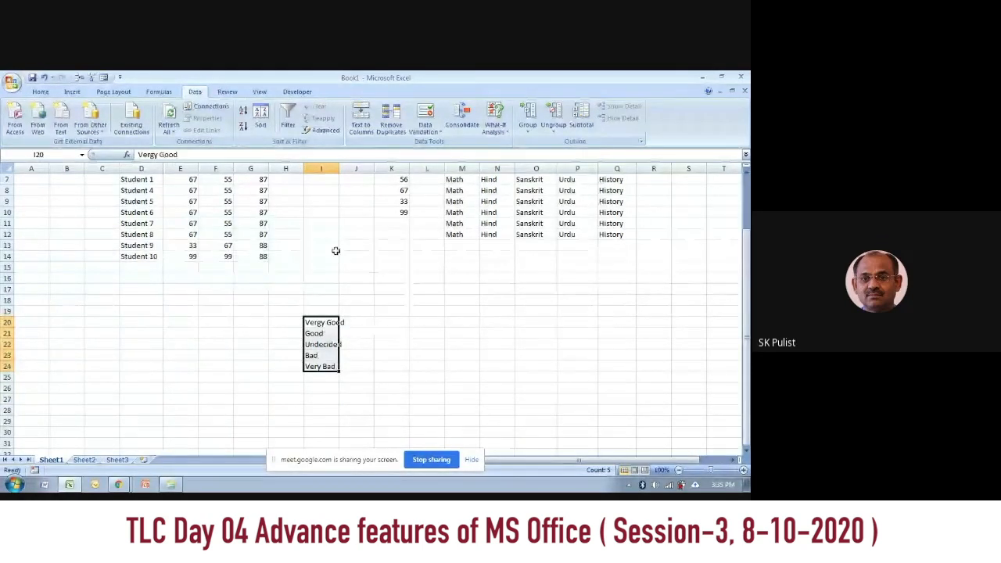
left_click(325, 181)
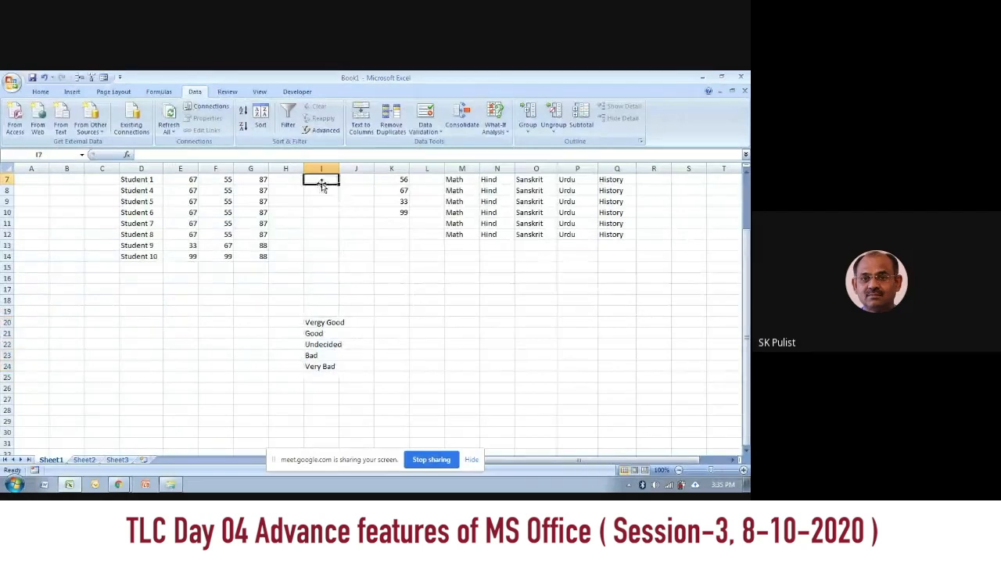
left_click_drag(325, 180, 330, 257)
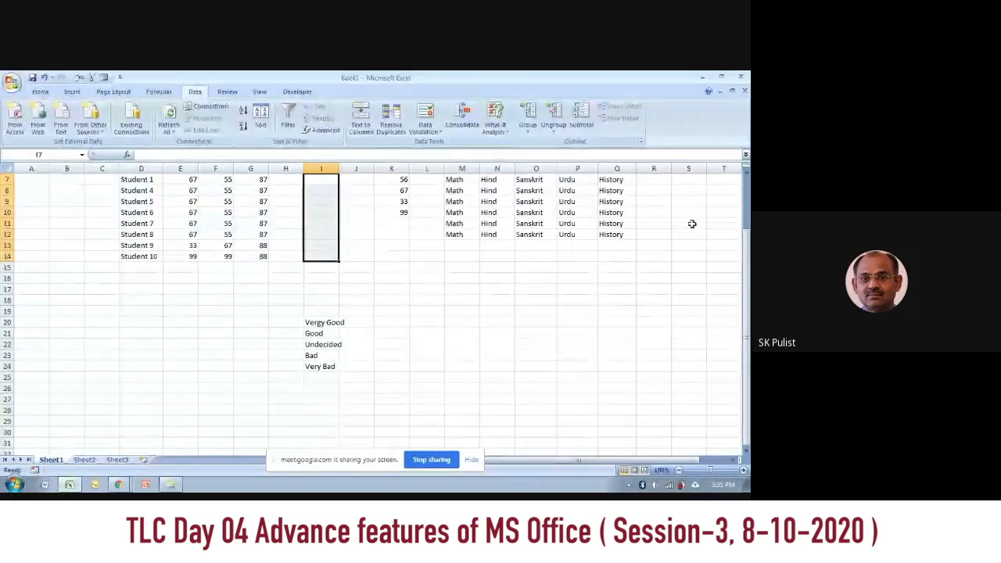
Step: Open Data Validation for the whole of column R and restrict its entries to a List
left_click(655, 168)
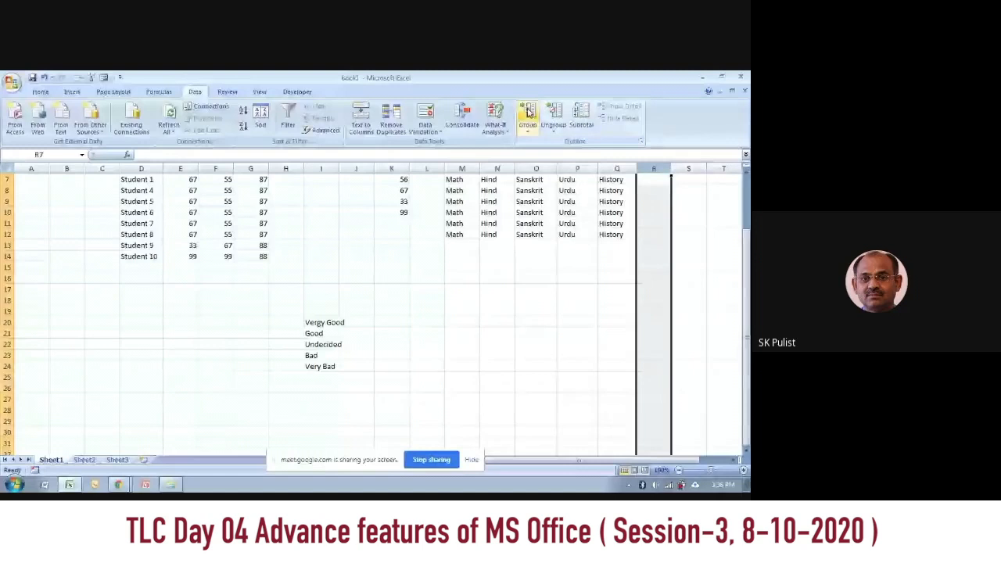
left_click(425, 129)
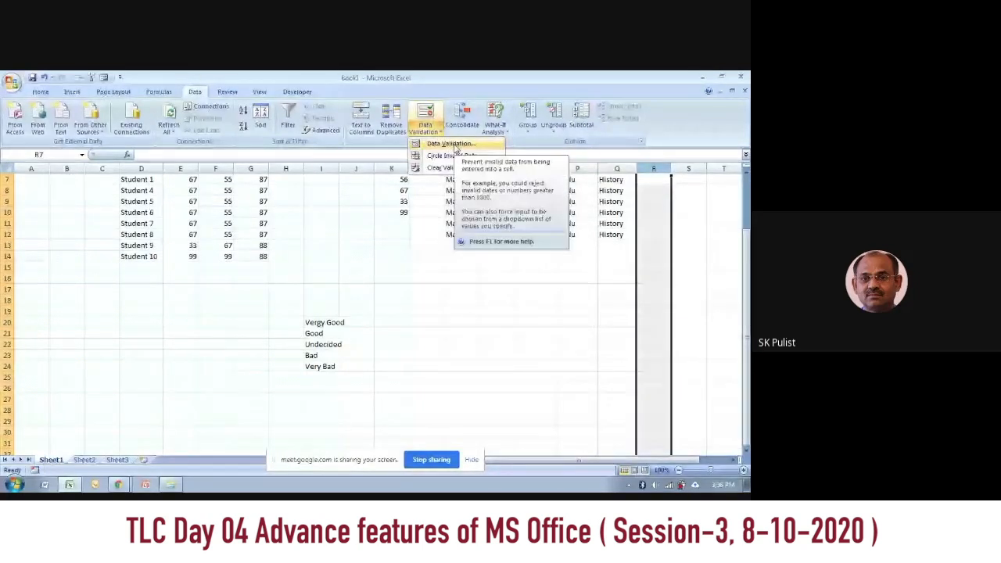
left_click(455, 145)
left_click_drag(541, 220, 487, 263)
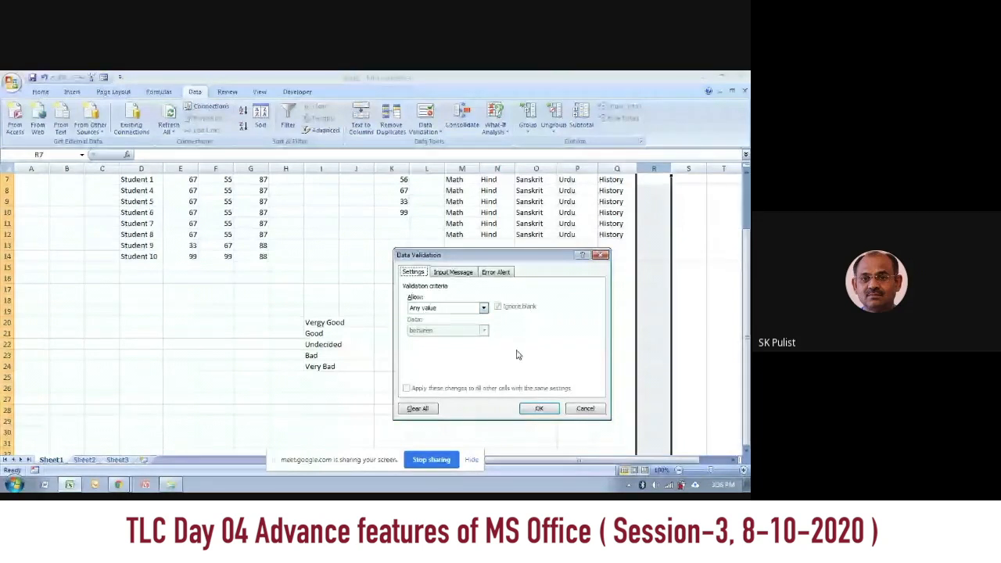
left_click(484, 309)
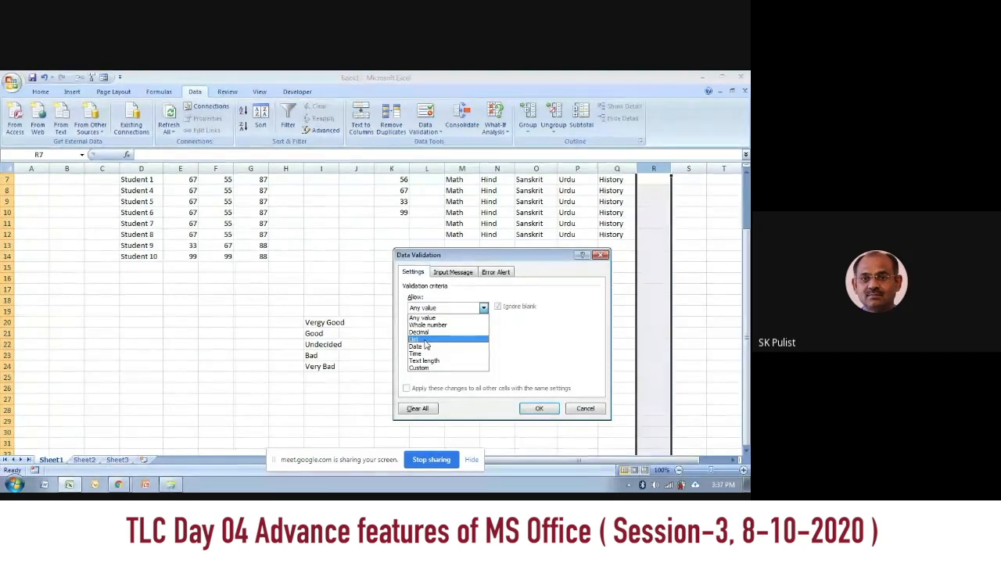
left_click(425, 341)
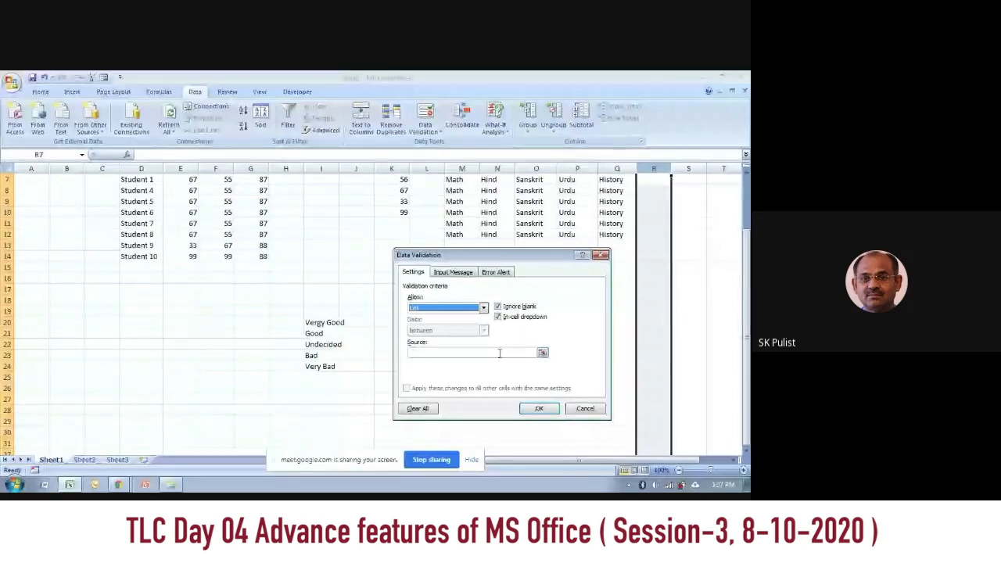
Step: Set the validation list's source to the ratings in I20:I24, keeping the in-cell dropdown enabled
left_click(542, 353)
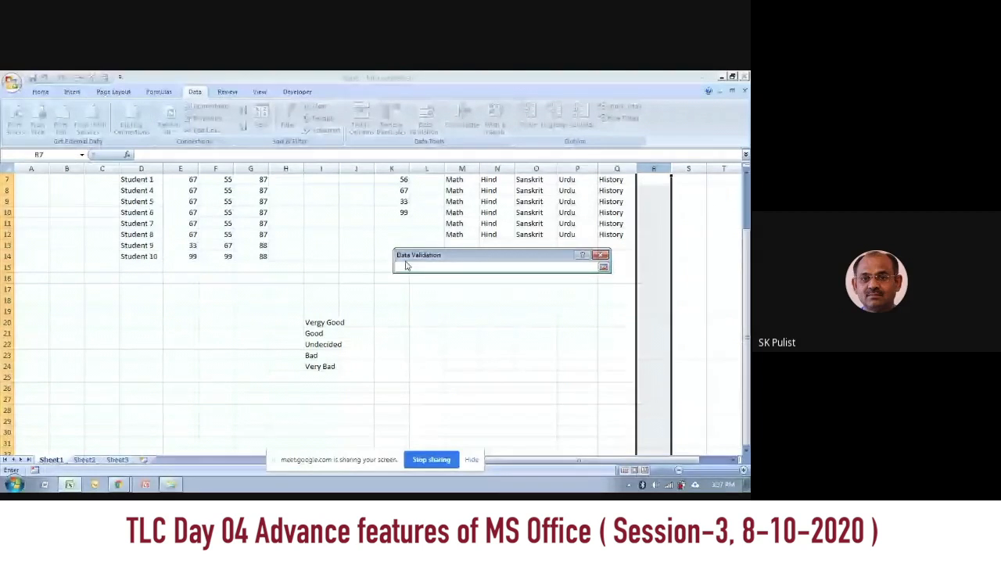
left_click_drag(313, 324, 317, 363)
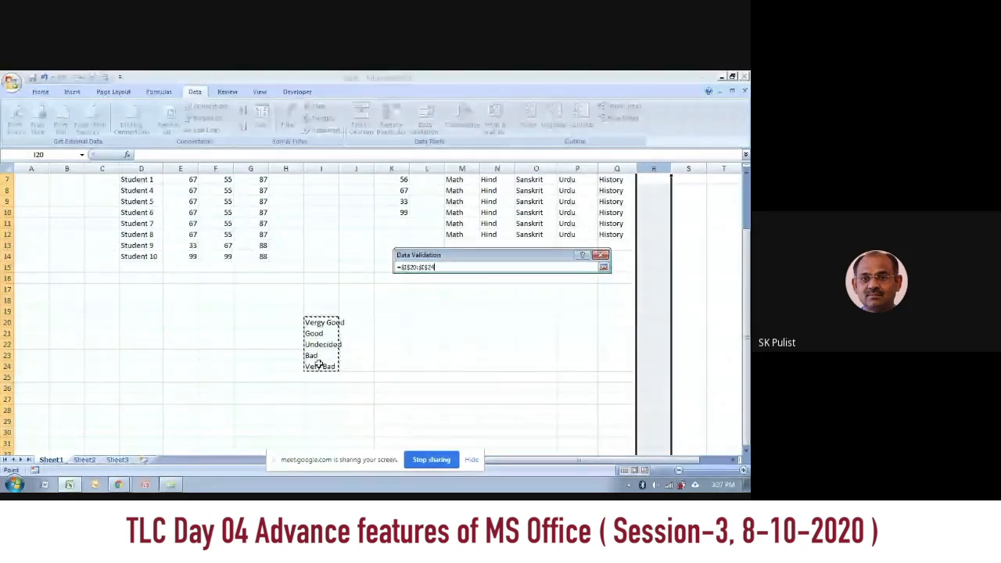
left_click(603, 266)
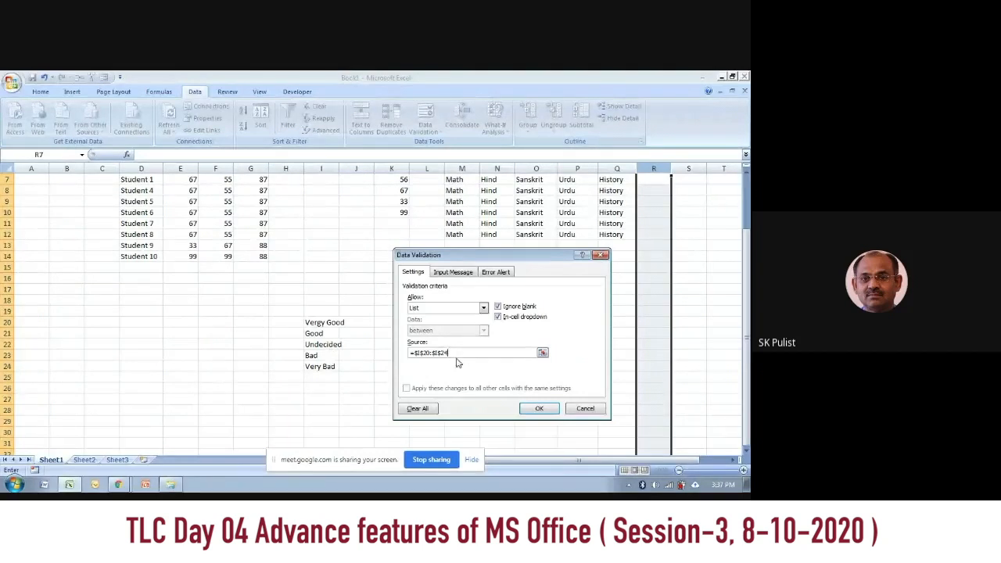
left_click(498, 316)
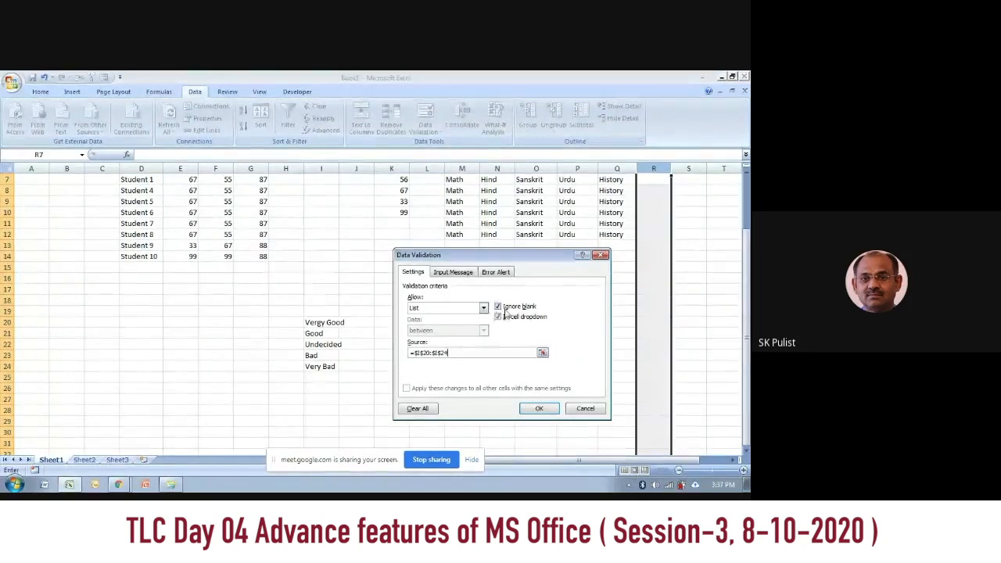
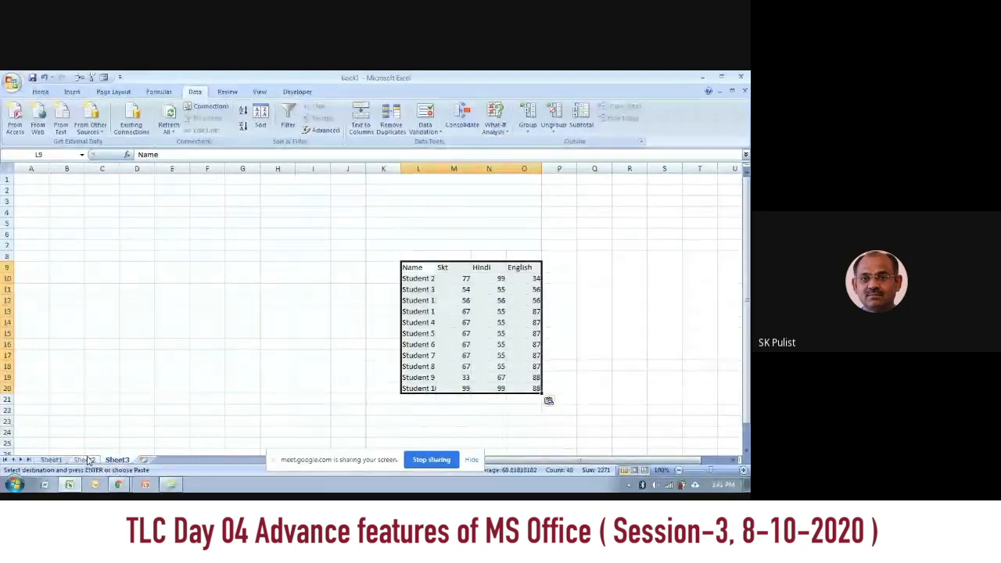
Step: Delete the Skt column E from the marks table on Sheet1
left_click(86, 459)
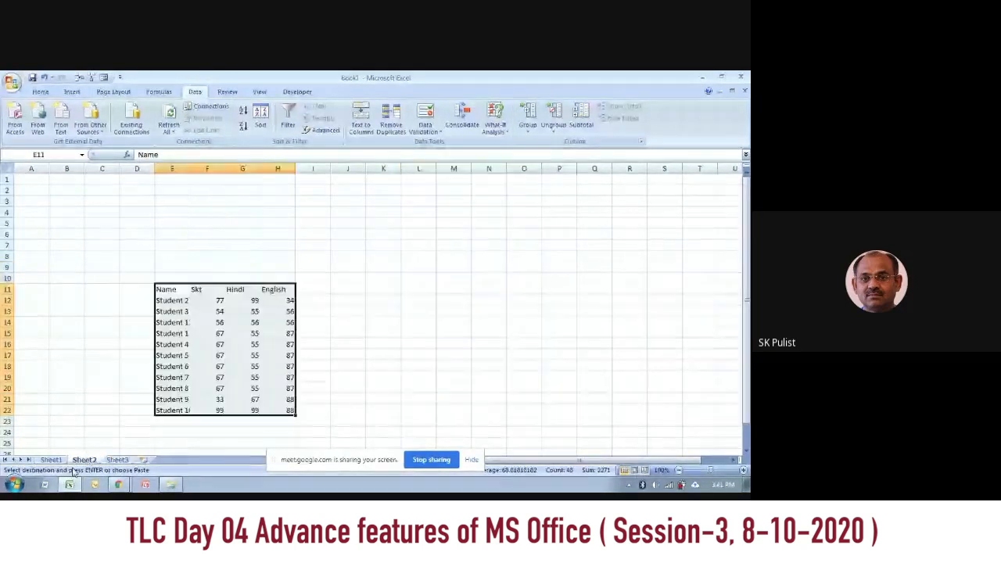
left_click(54, 461)
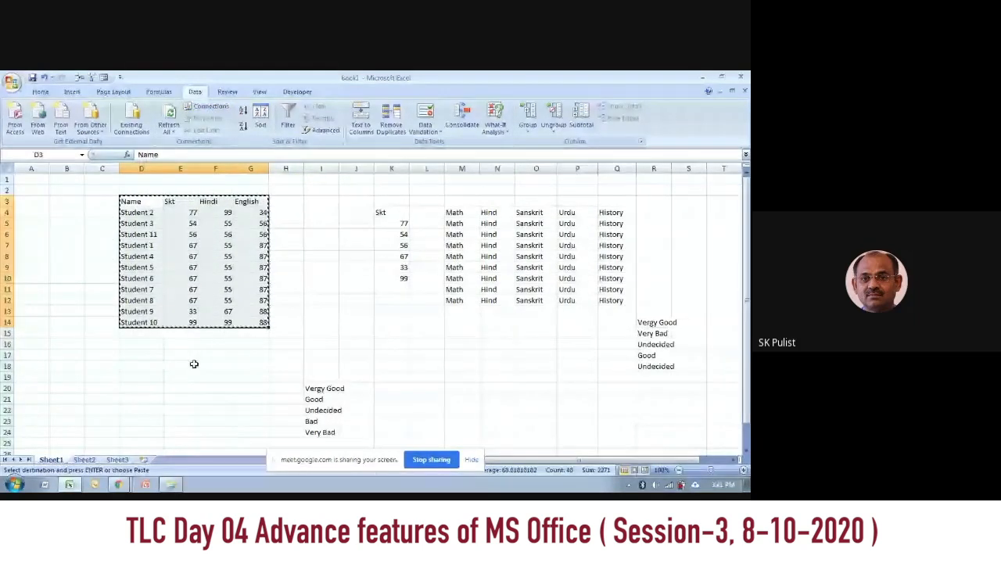
left_click_drag(215, 400, 209, 379)
left_click(181, 168)
right_click(180, 168)
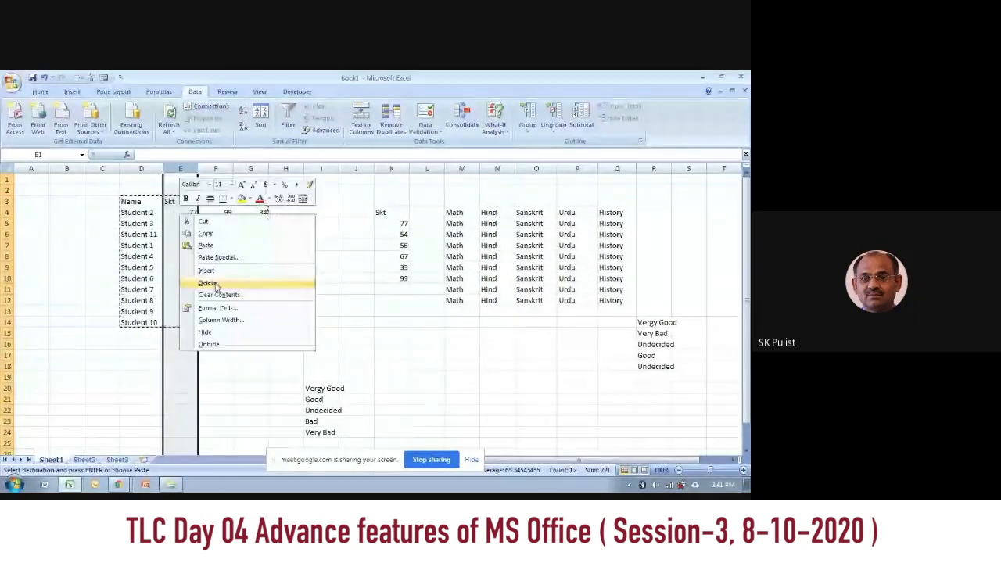
left_click(212, 283)
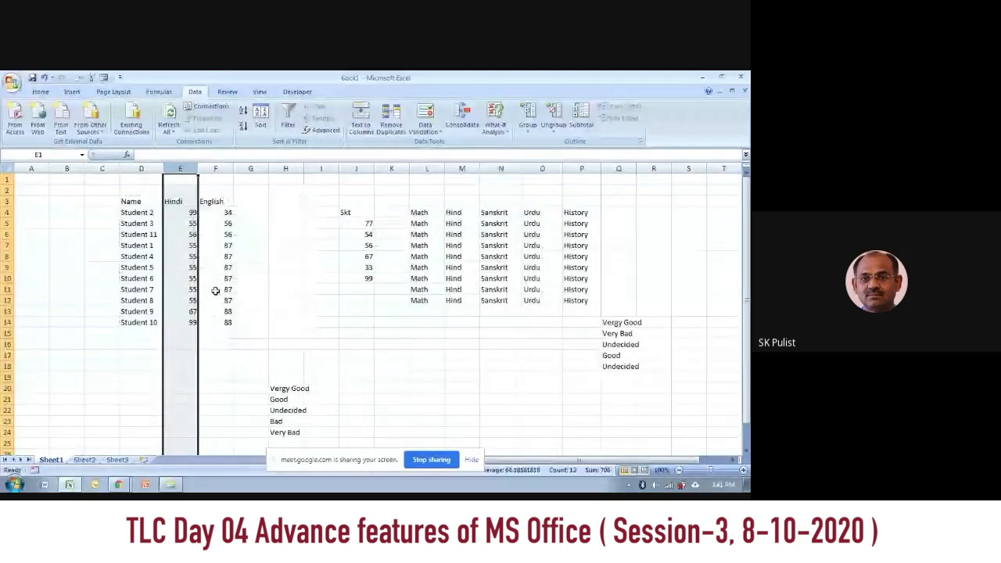
Step: Delete the Hindi column G from the marks table on Sheet2
left_click(82, 459)
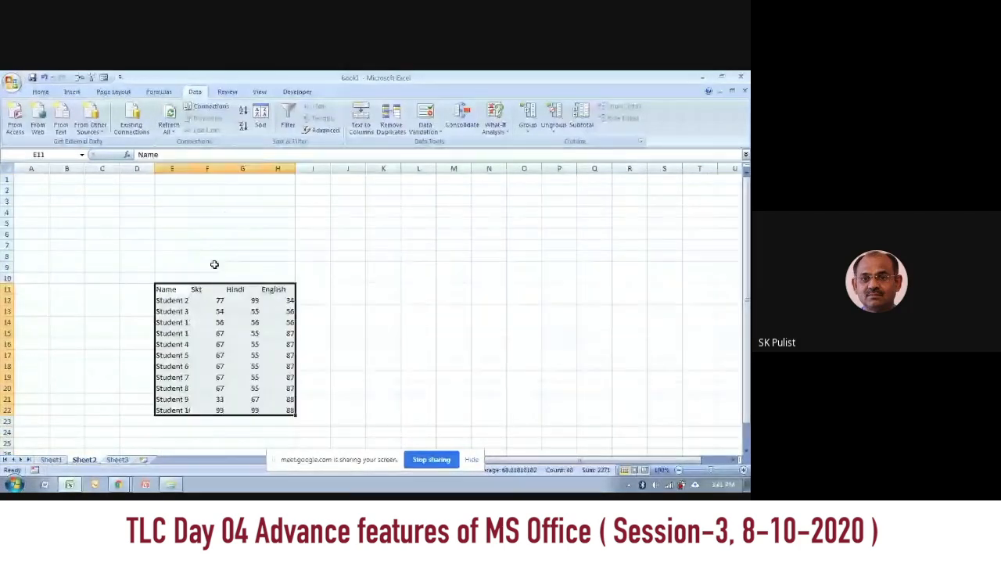
left_click(244, 169)
right_click(243, 168)
left_click(273, 238)
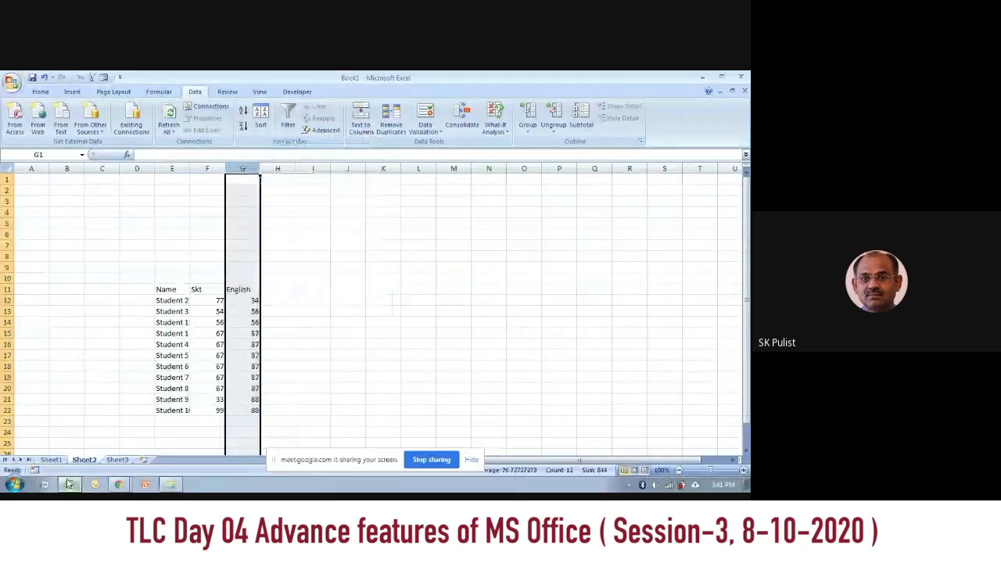
Step: Delete the English column O from the marks table on Sheet3
left_click(117, 460)
left_click(524, 169)
right_click(524, 168)
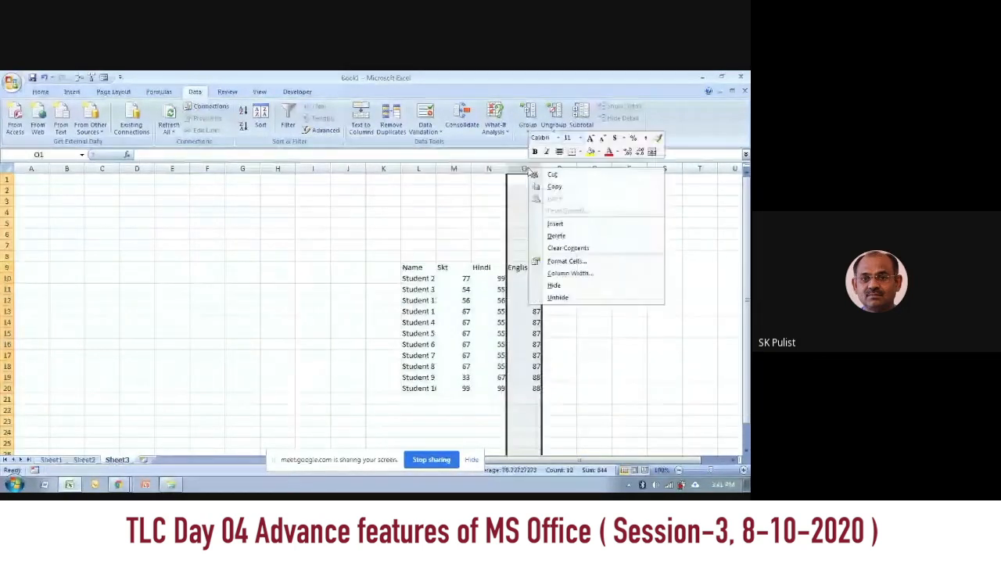
left_click(568, 236)
left_click(348, 290)
scroll(466, 243, "down", 1)
scroll(465, 244, "up", 1)
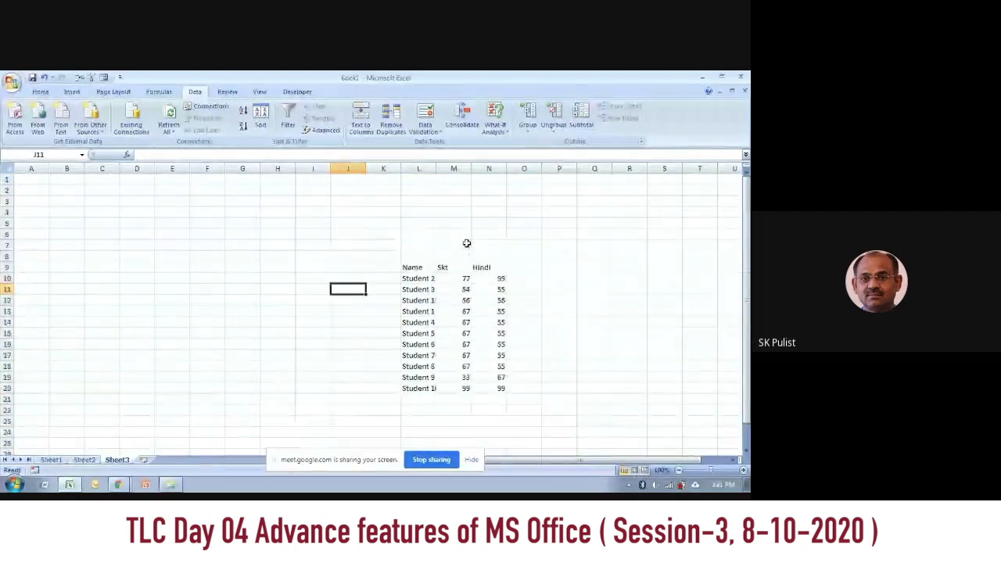
scroll(468, 245, "down", 2)
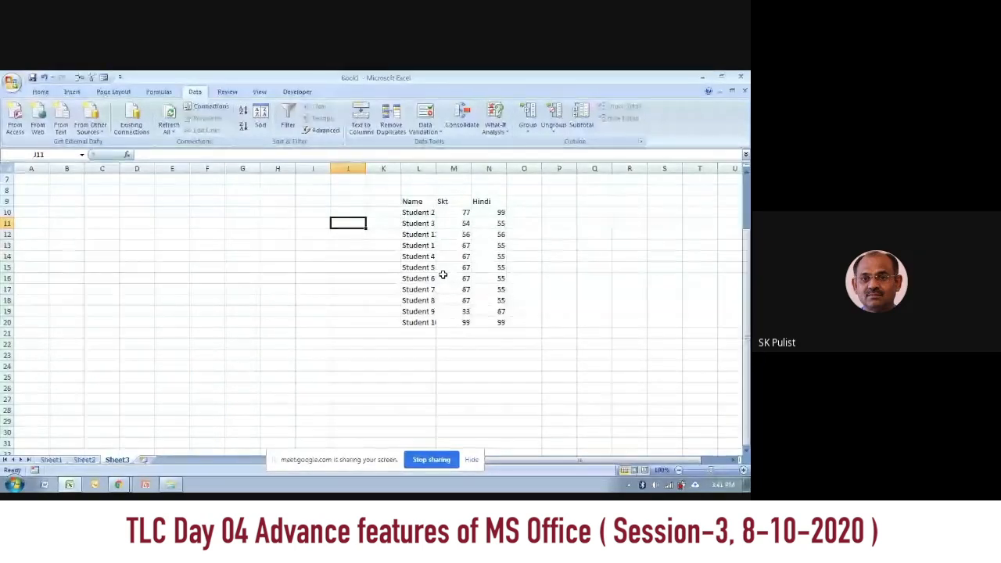
scroll(487, 309, "up", 2)
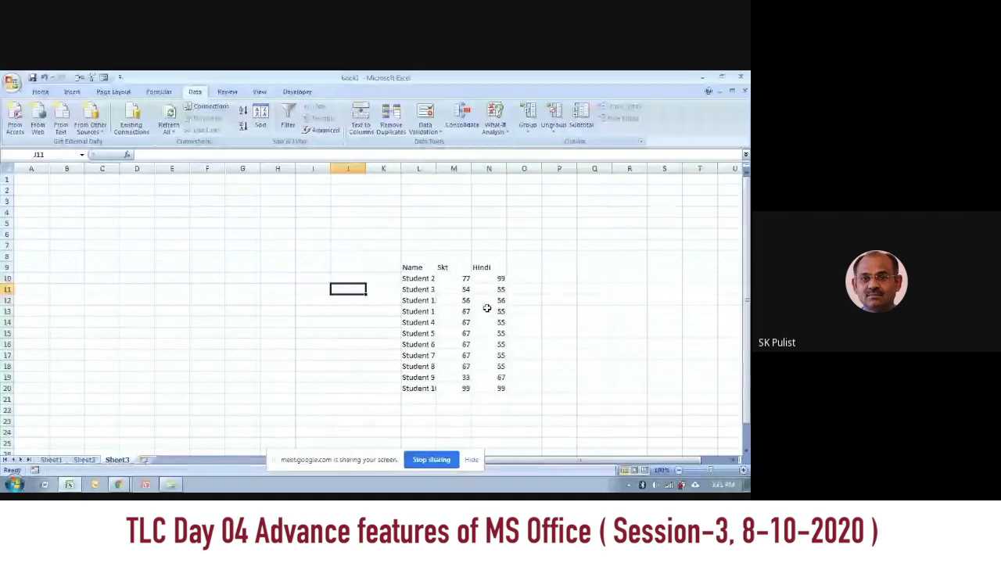
Step: Rename the Sheet3 mark headers to Assign1 in M9 and Assign2 in N9
left_click(448, 268)
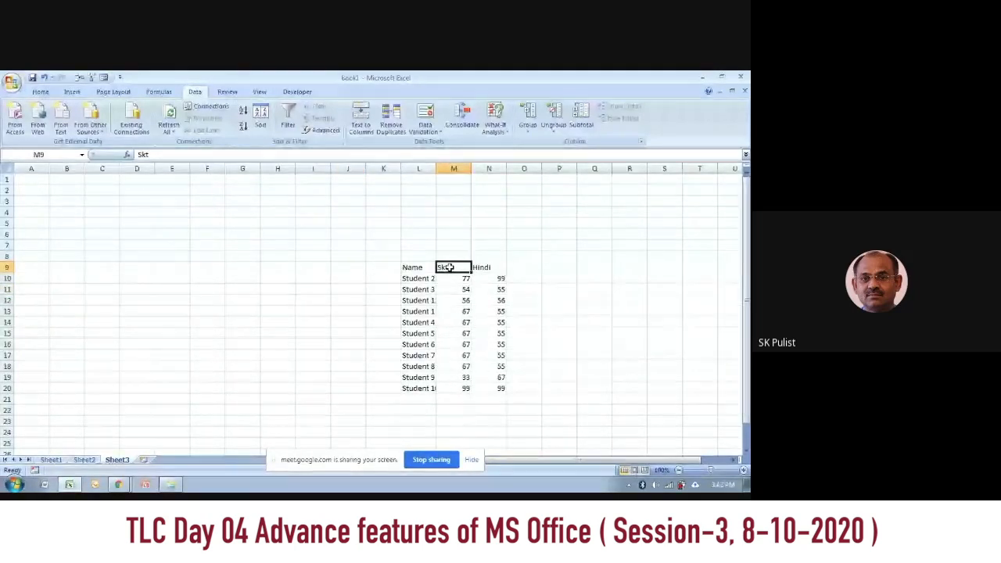
type("Assign1")
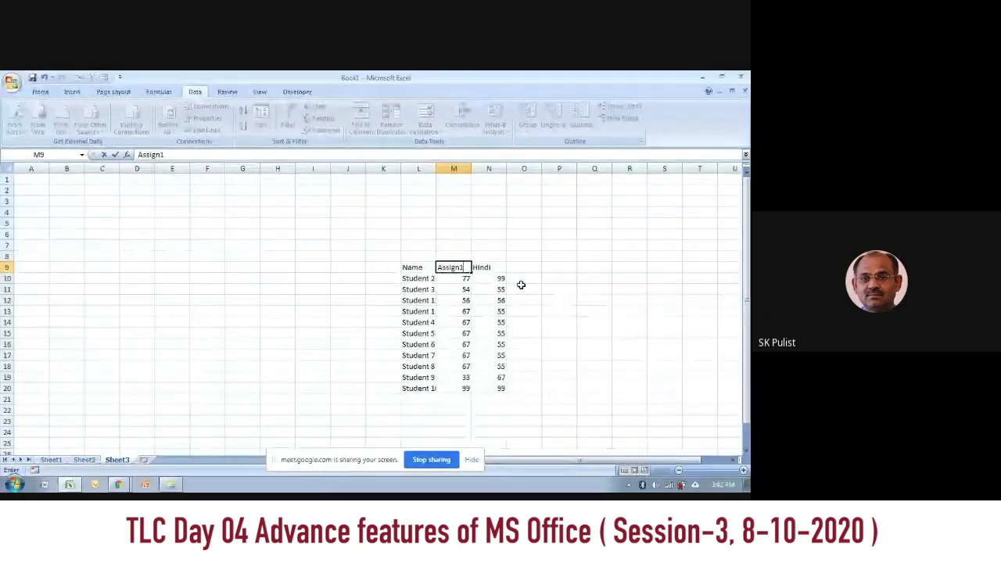
key("Tab")
type("Assign2")
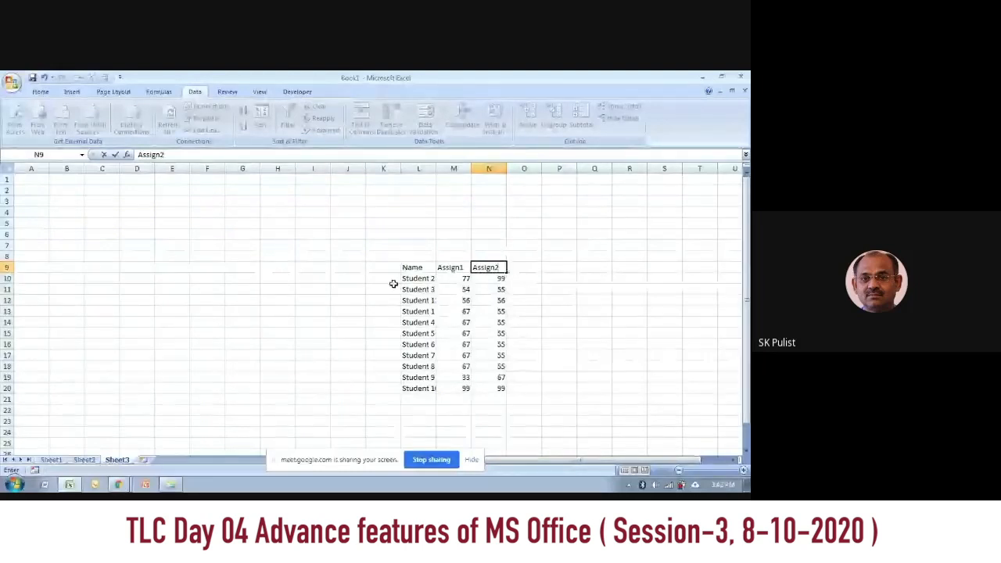
Step: Rename the Sheet2 mark headers to Assign3 in F11 and Assign4 in G11
left_click(83, 459)
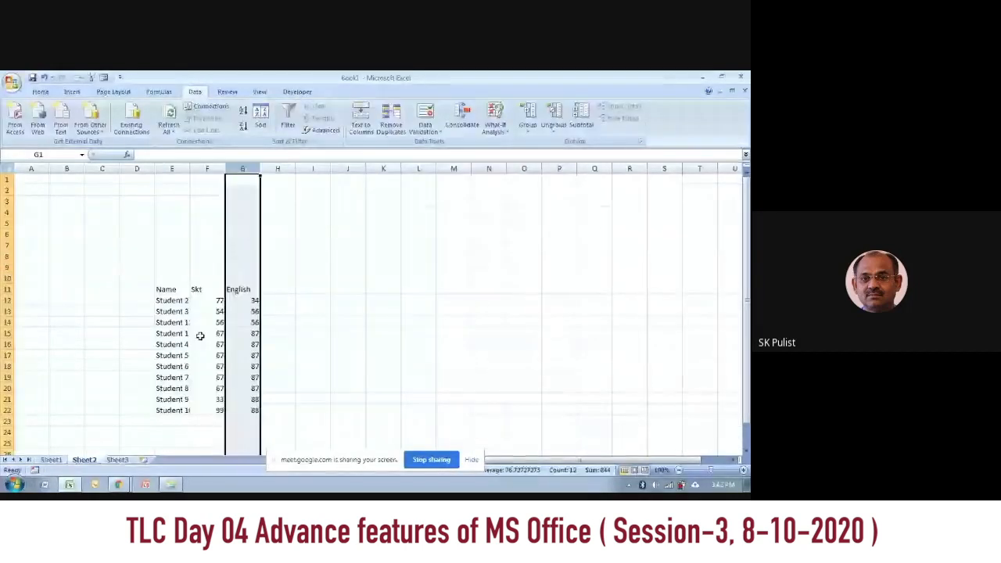
left_click(208, 290)
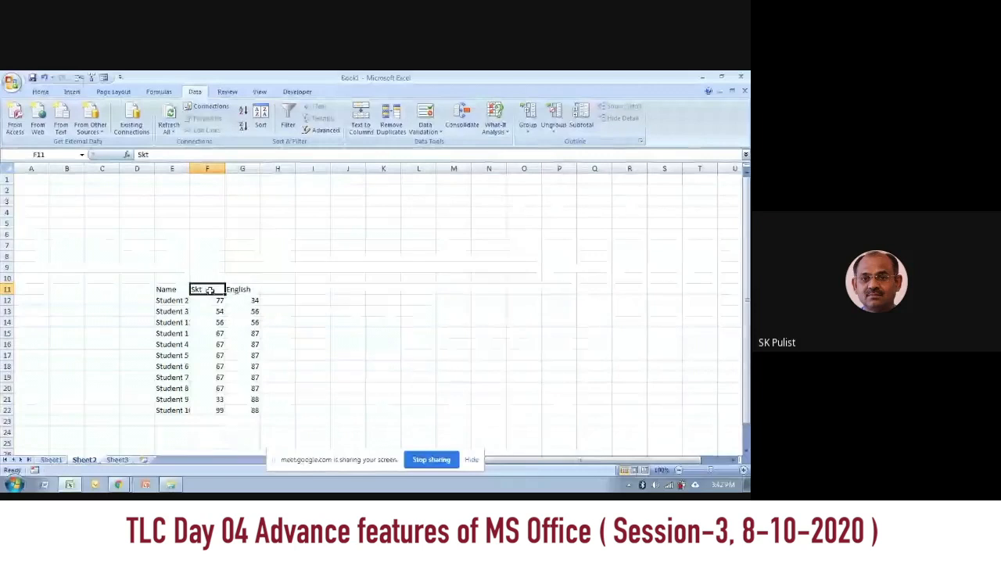
type("Ass")
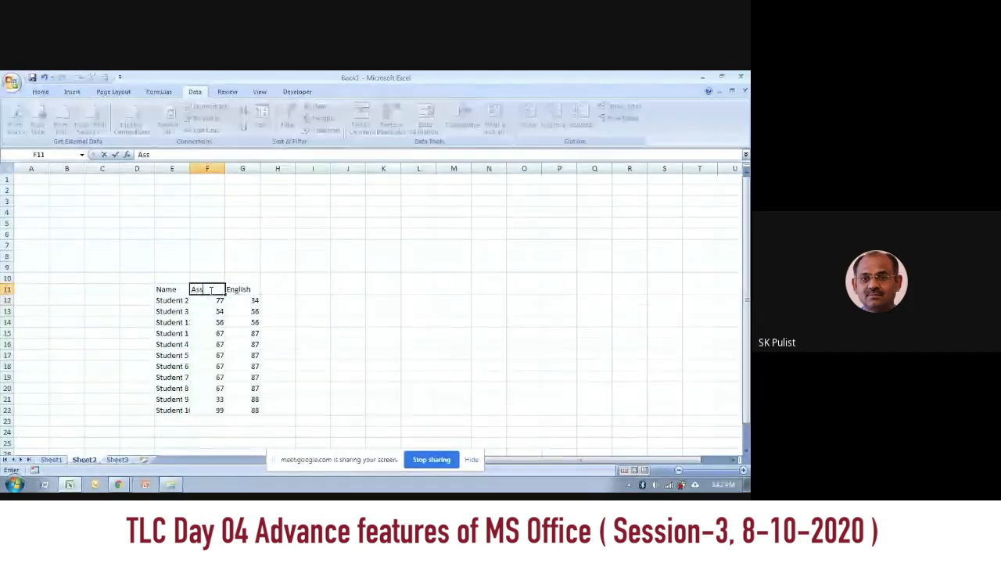
type("ign")
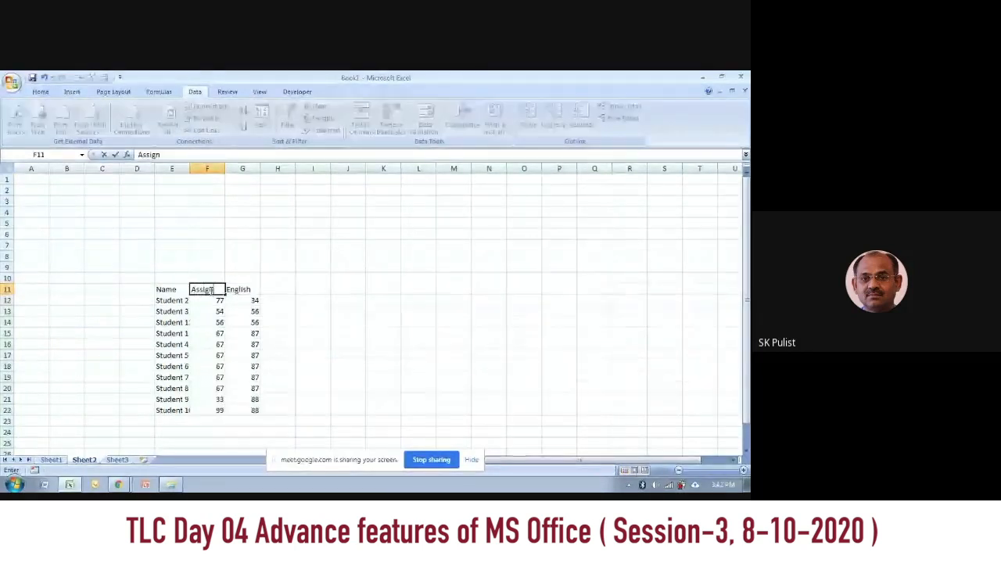
type("3")
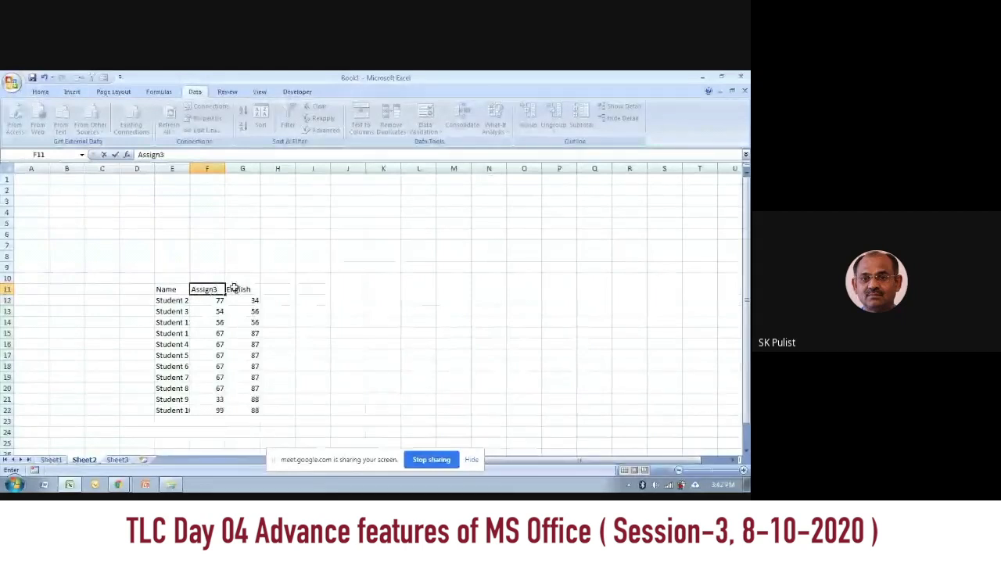
left_click(233, 288)
type("Assign4")
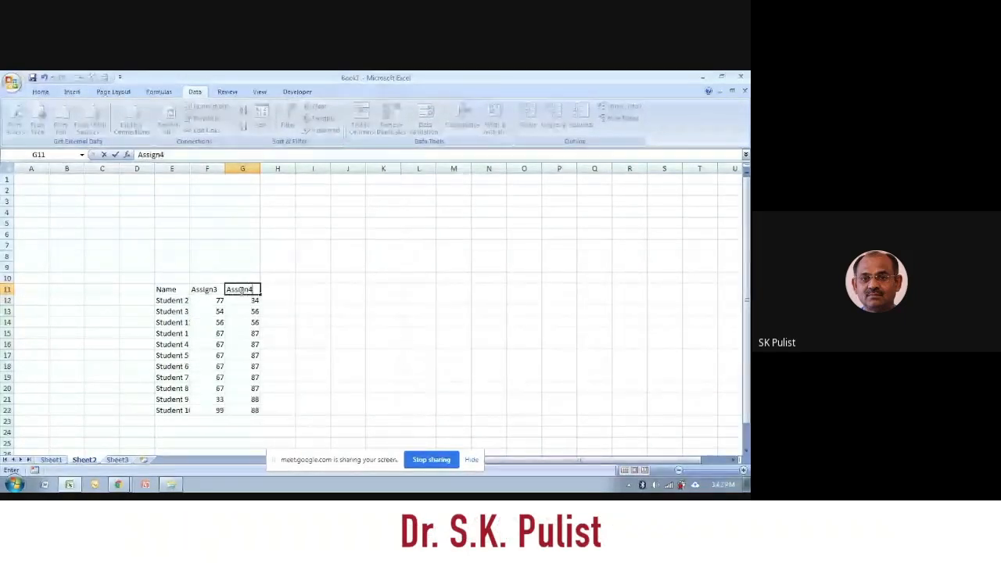
Step: Rename the Sheet1 mark headers to Assign 6 in E3 and Assign7 in F3
left_click(52, 460)
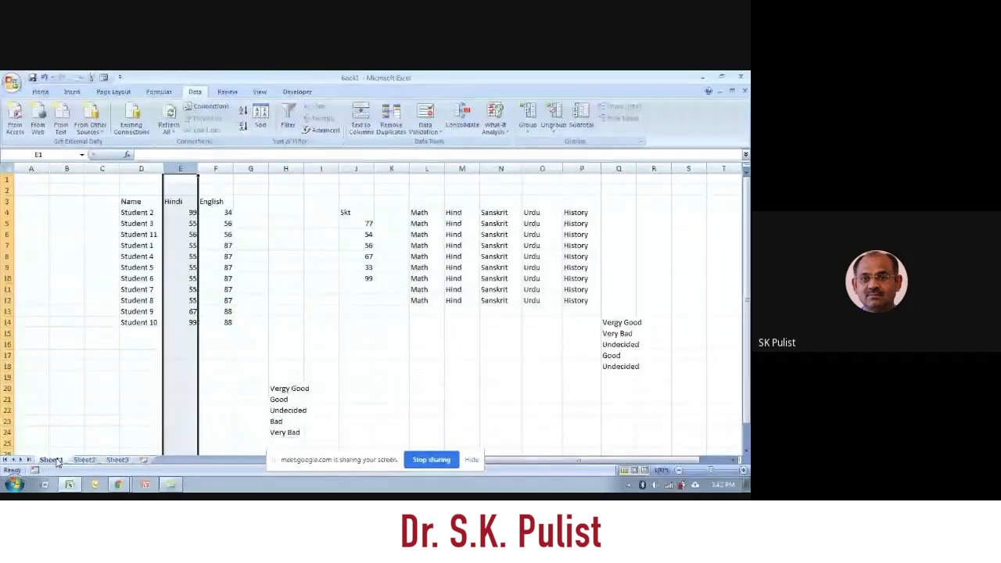
left_click(186, 211)
left_click(185, 201)
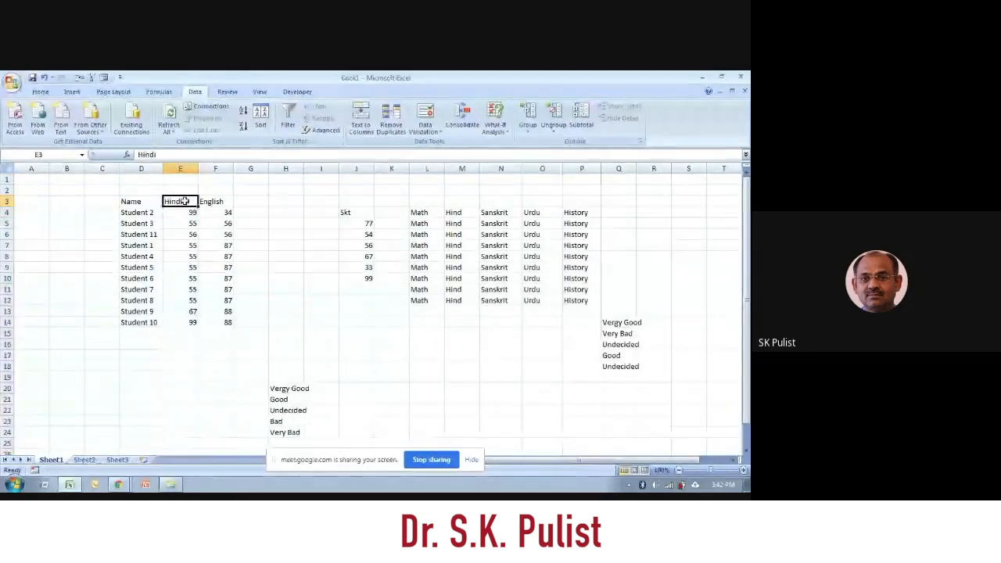
type("Assign")
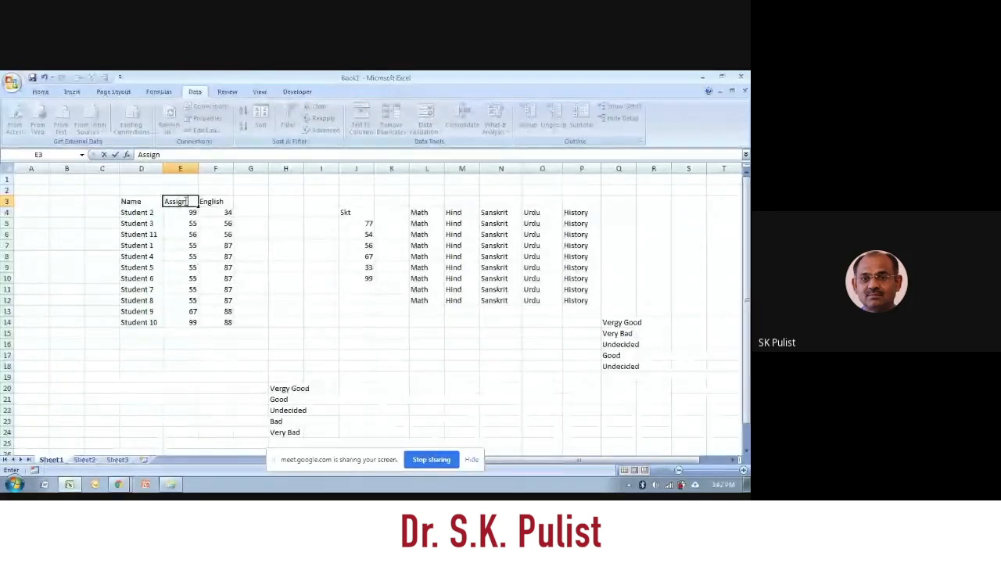
type(" 6")
left_click(216, 202)
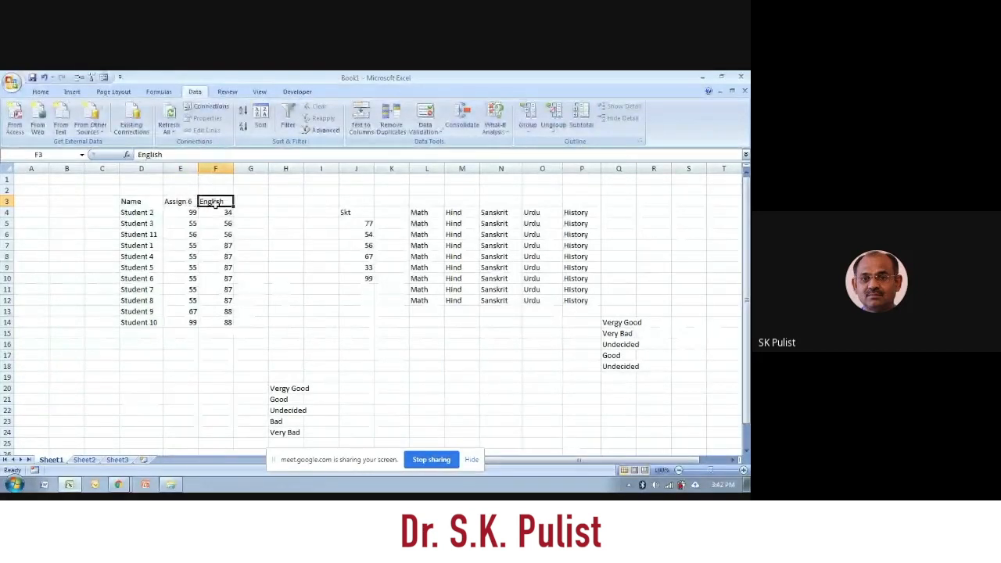
type("Assign7")
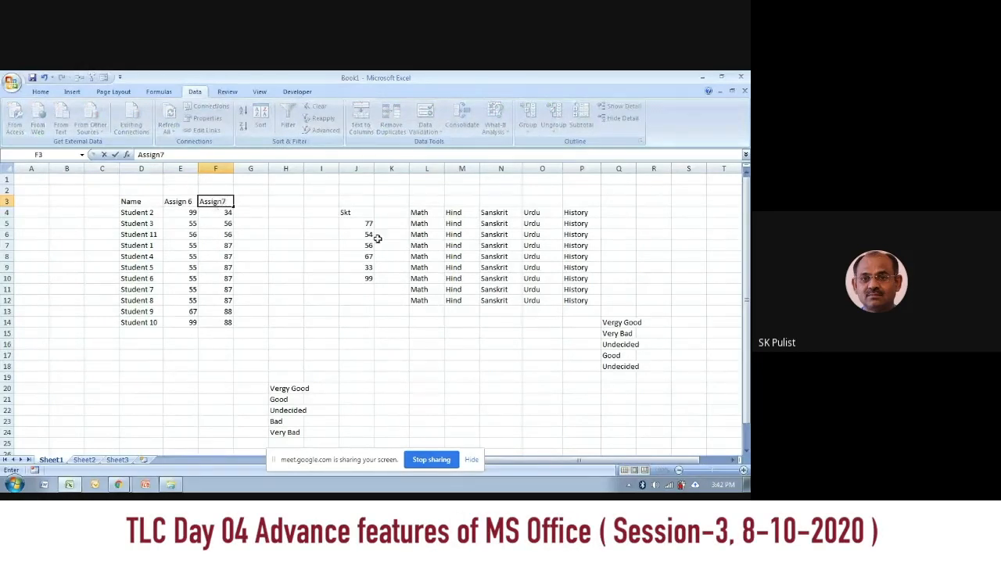
left_click(296, 344)
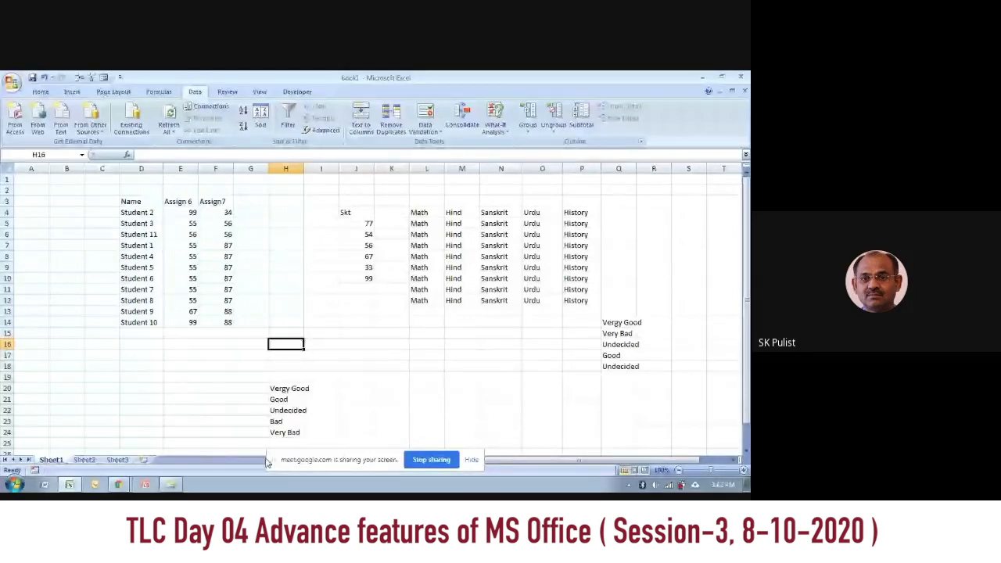
Step: Add a new worksheet after Sheet3 and name it Consolidation
left_click(150, 462)
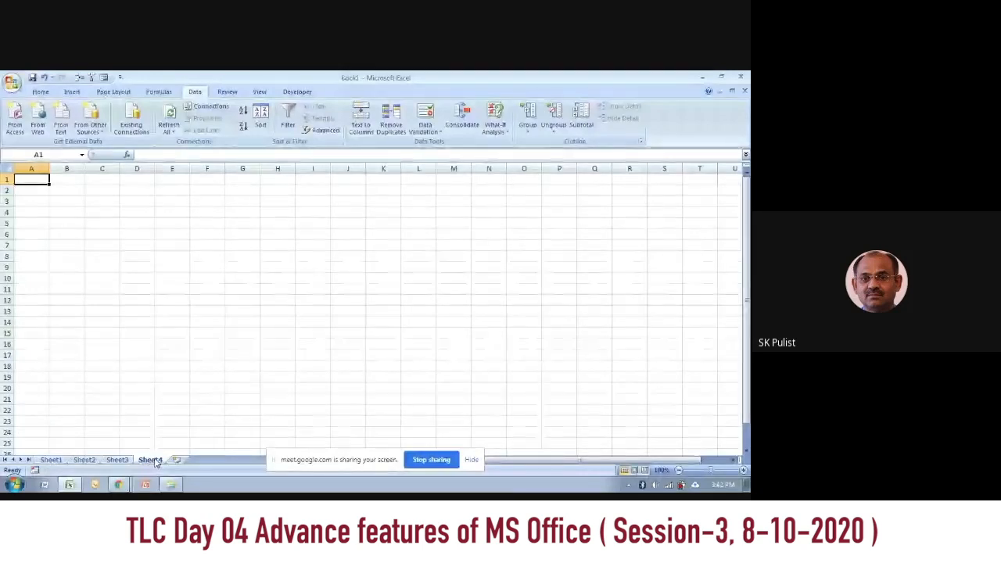
double_click(150, 460)
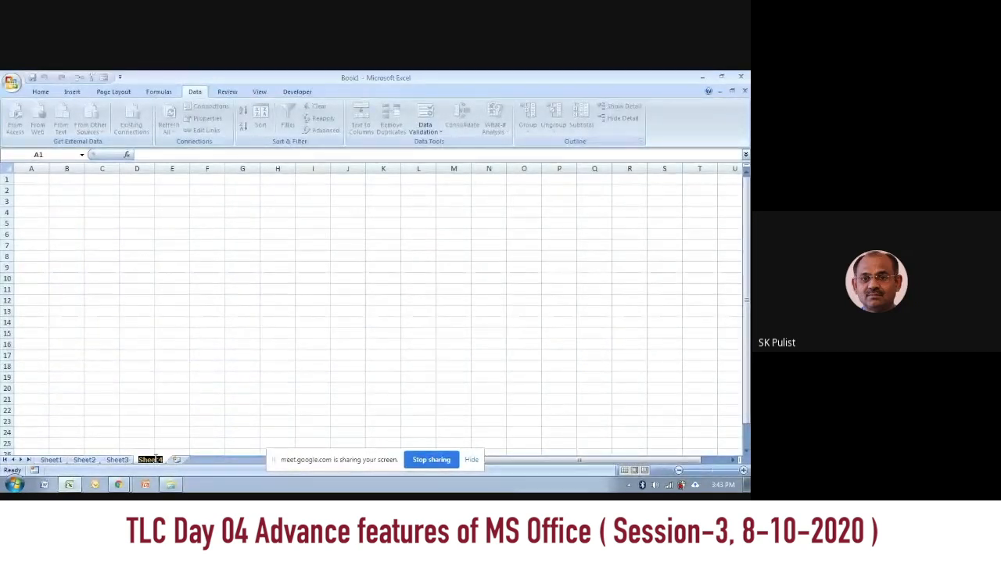
type("C")
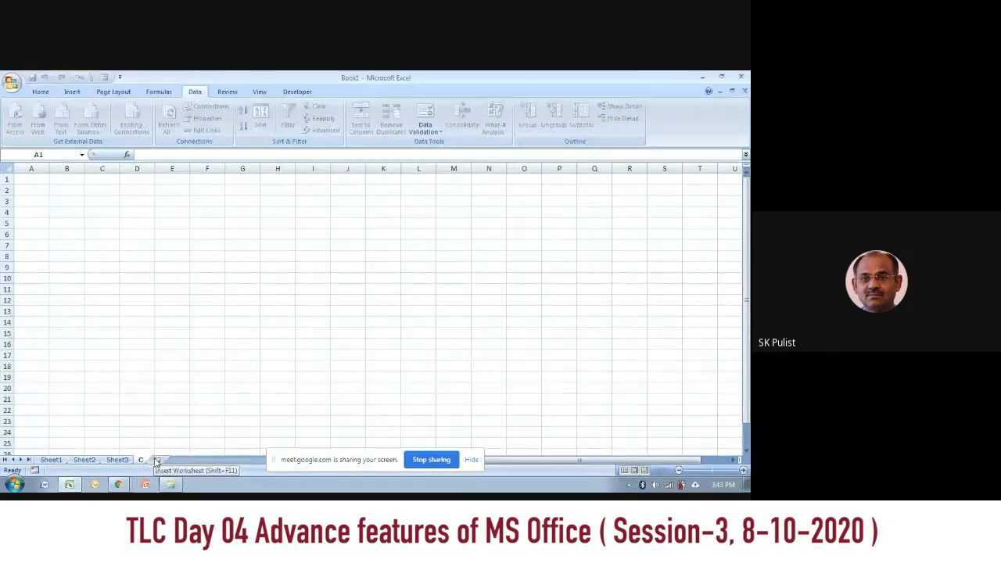
type("onsolidation")
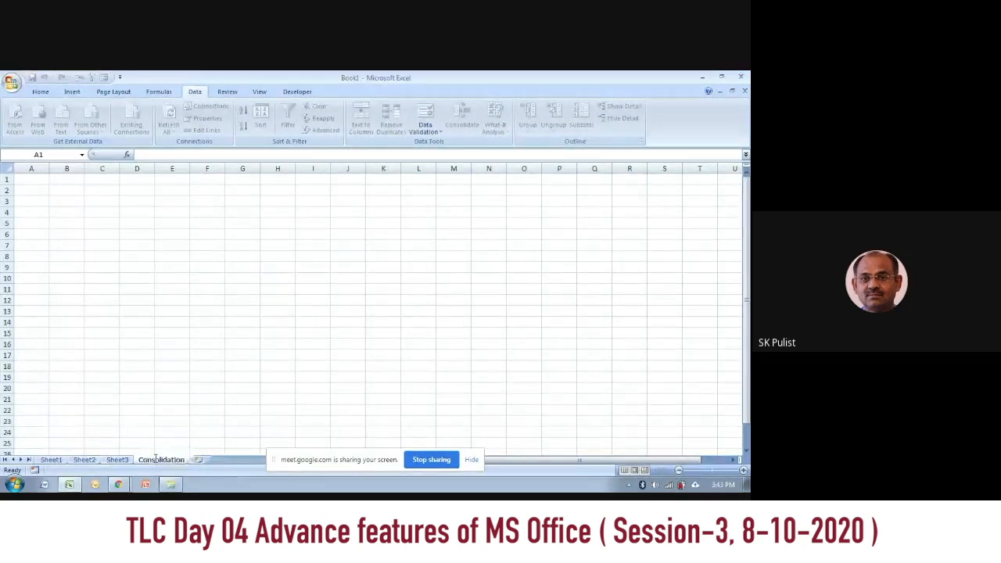
left_click(313, 267)
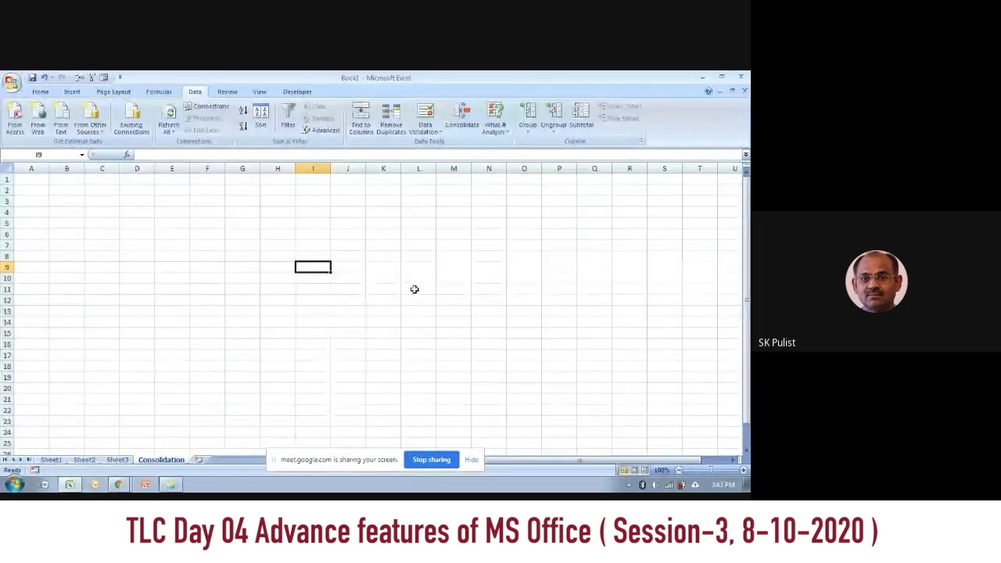
Step: Start a consolidation at cell B3 of the Consolidation sheet with Sum as the function
left_click(132, 223)
left_click(461, 254)
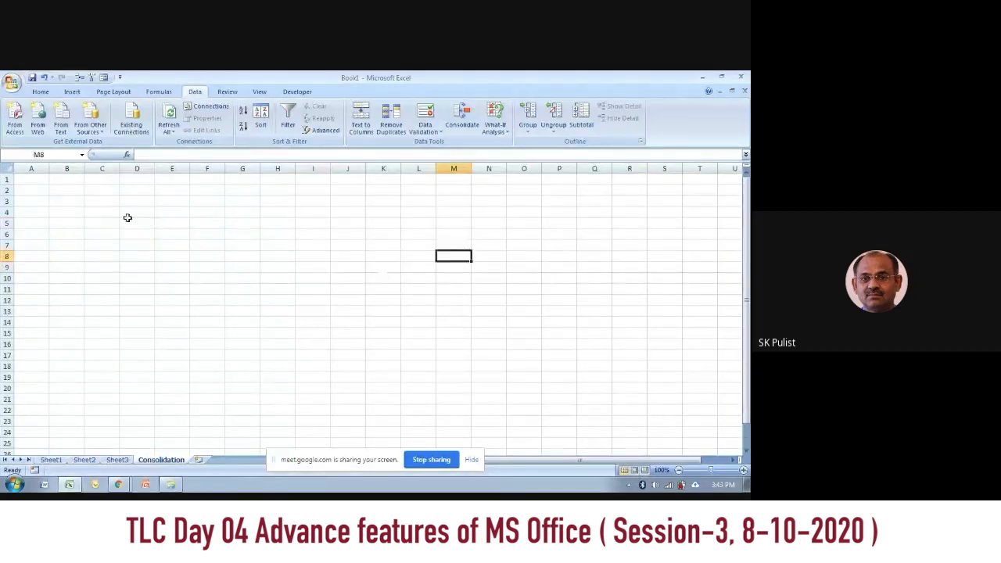
left_click(78, 202)
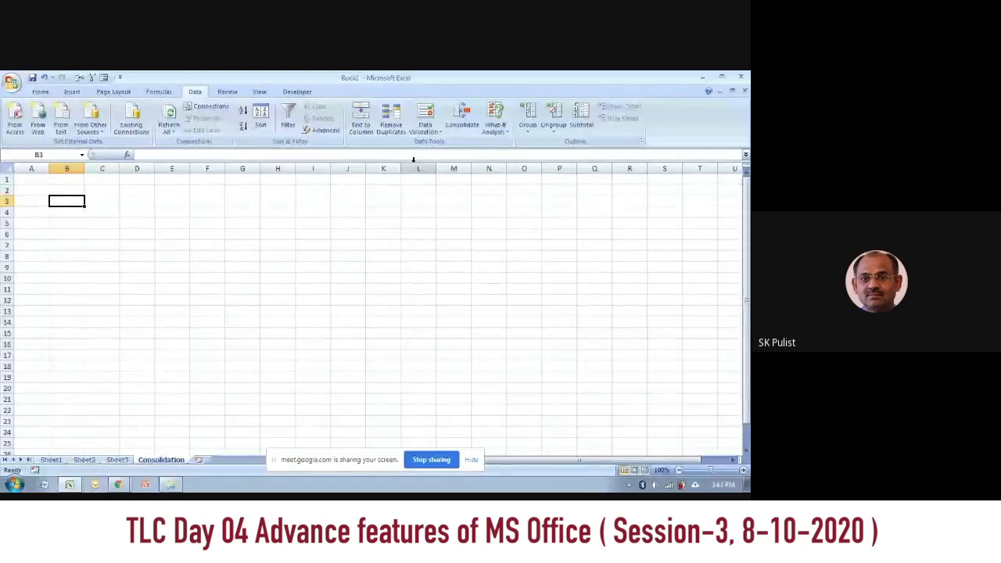
left_click(467, 123)
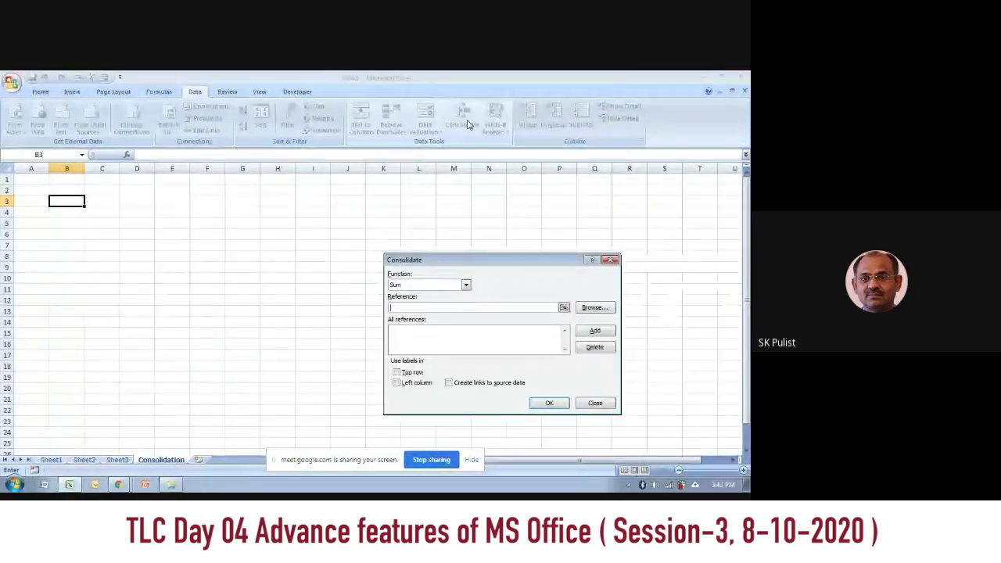
left_click_drag(530, 264, 482, 204)
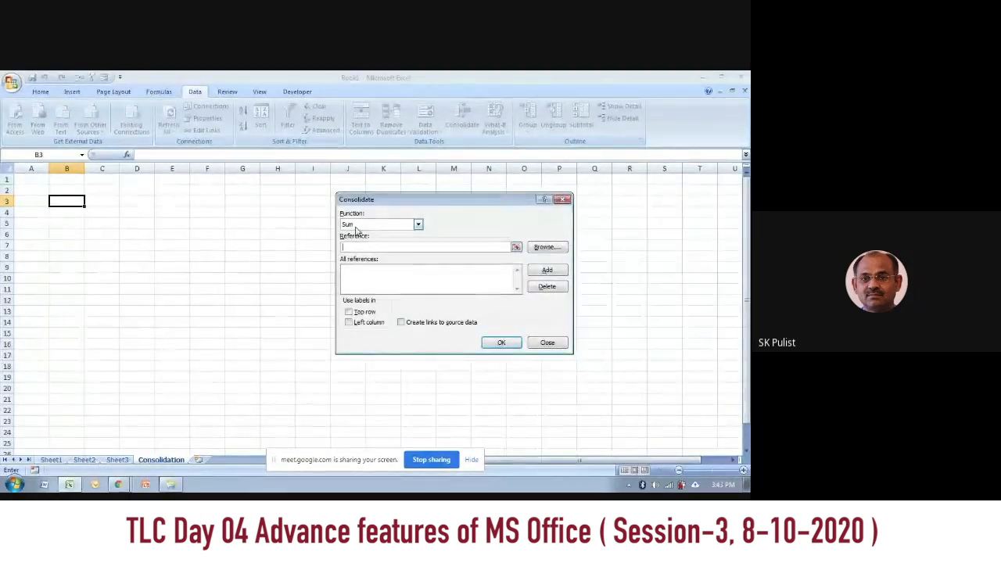
left_click(417, 225)
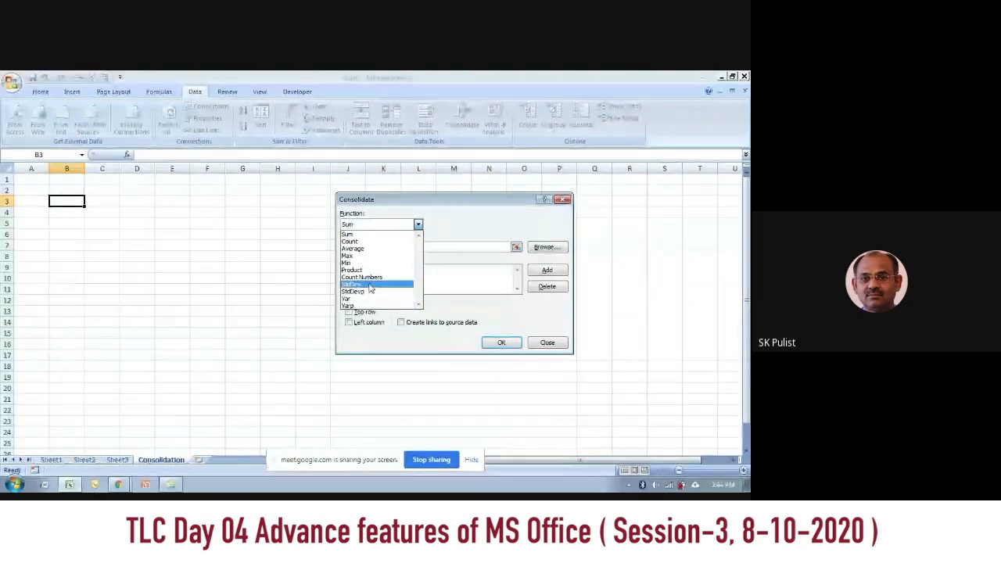
left_click(359, 235)
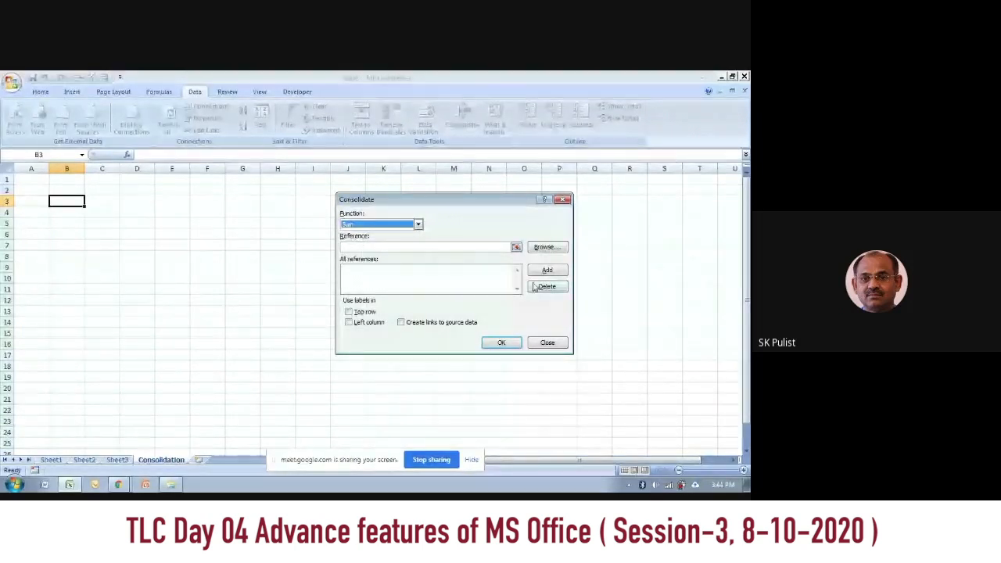
Step: Add the Sheet1 marks range D3:F14, including its headers, to the consolidation references
left_click(406, 245)
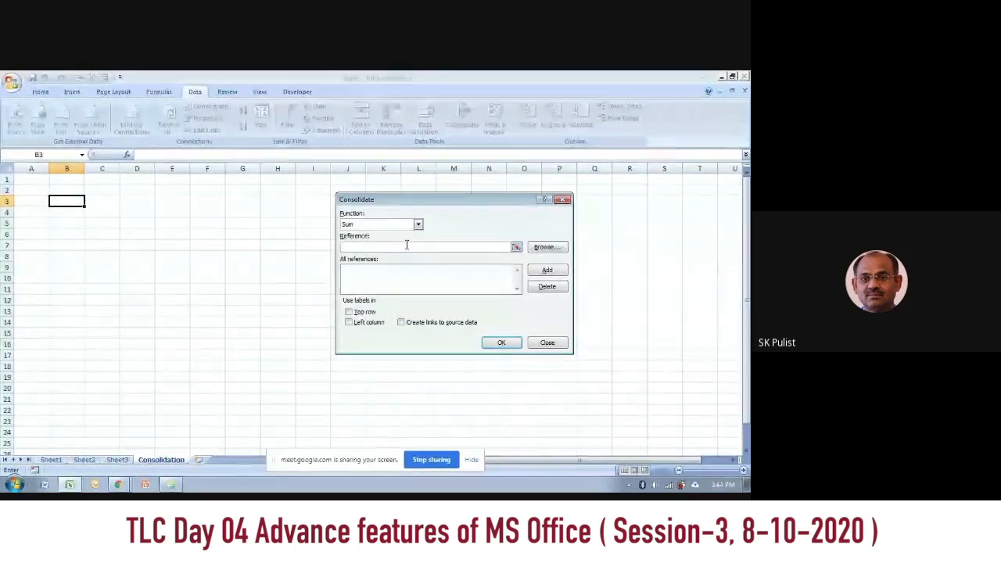
left_click(553, 249)
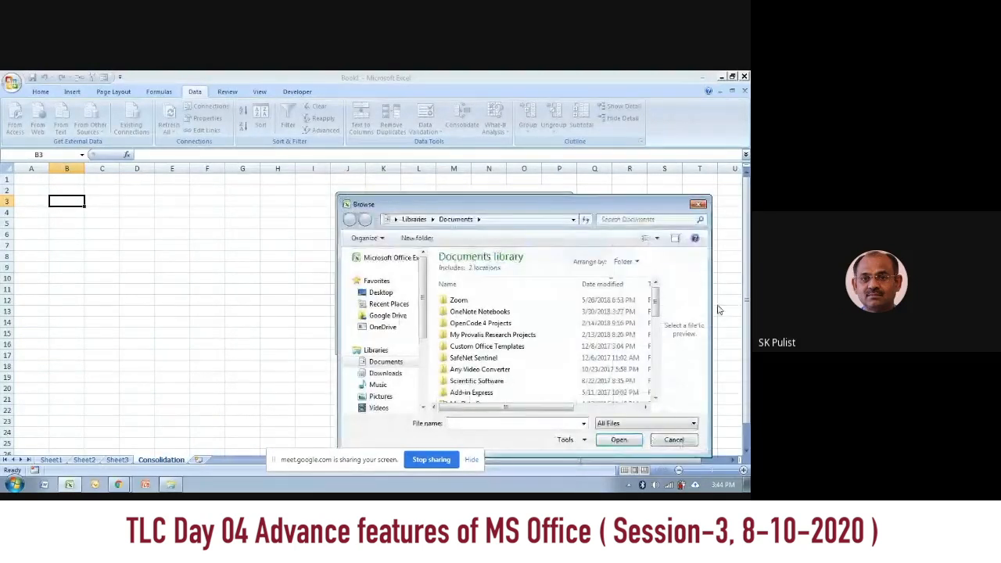
left_click(699, 204)
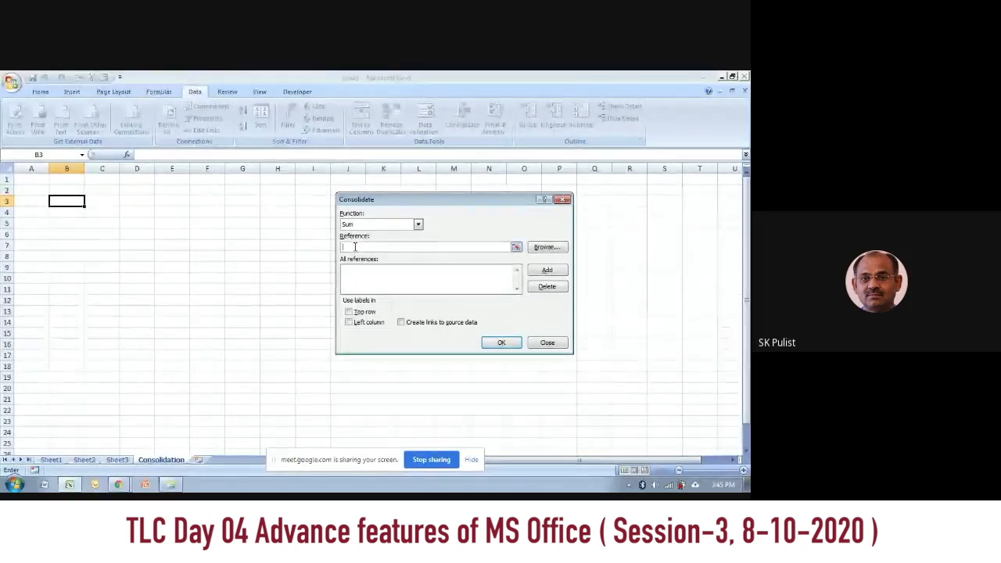
left_click(51, 460)
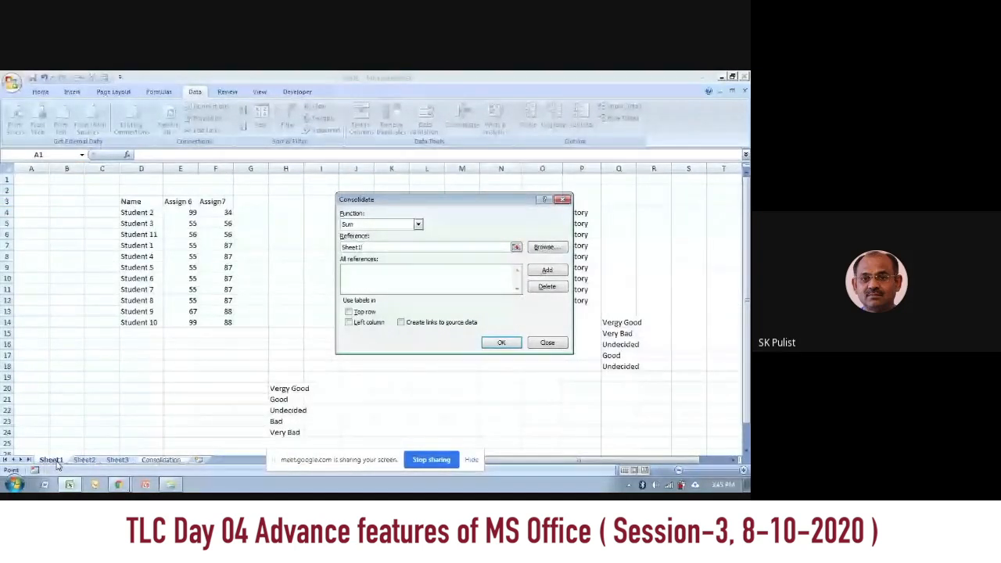
left_click_drag(132, 201, 225, 320)
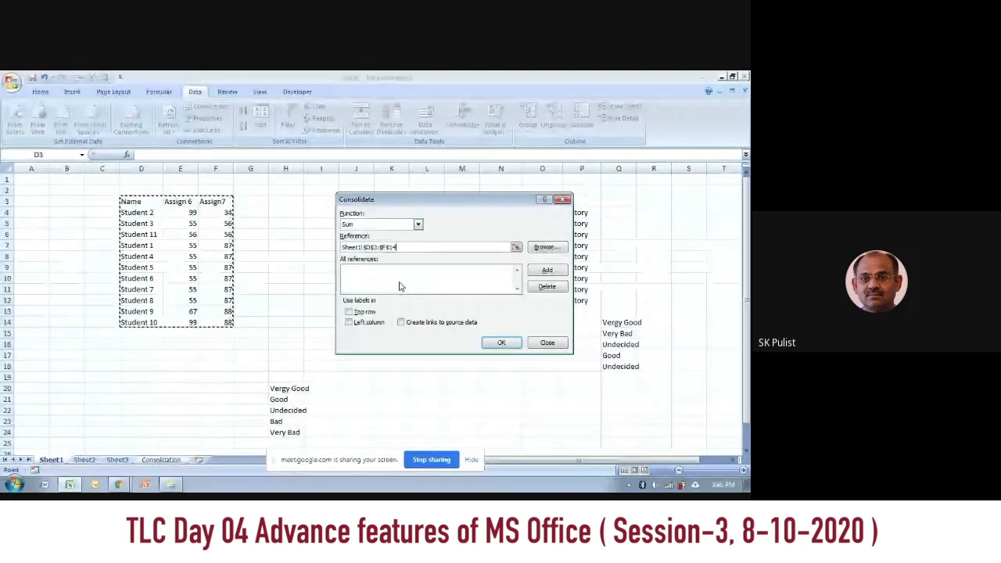
left_click(549, 272)
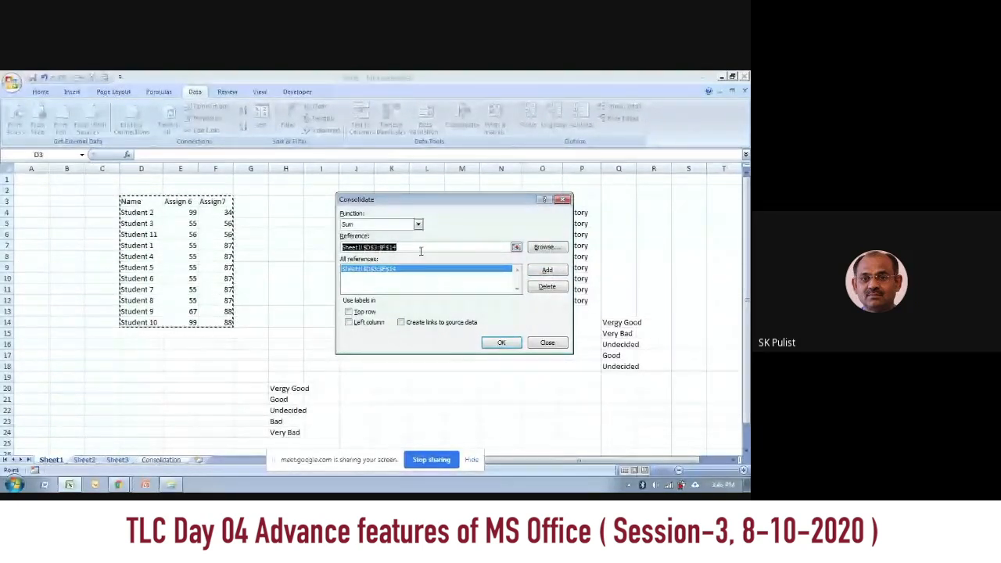
Step: Add the Sheet2 marks range E11:G22 to the consolidation references
left_click(84, 460)
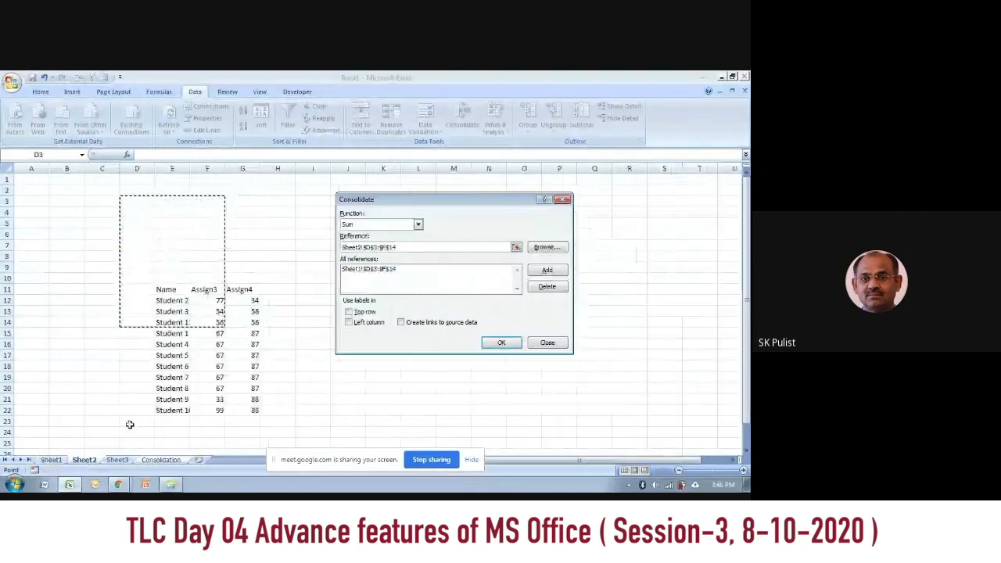
left_click_drag(162, 290, 250, 409)
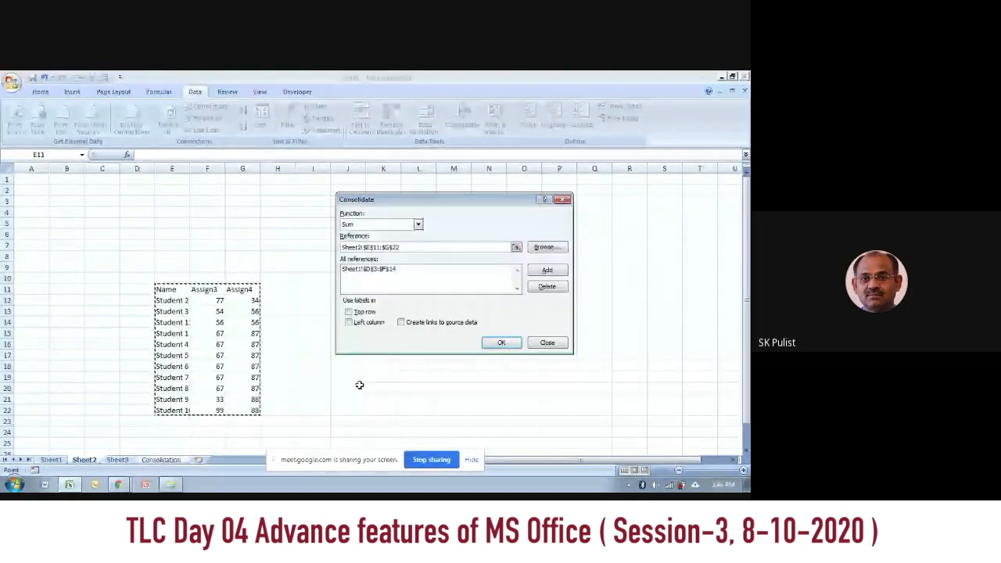
left_click(547, 270)
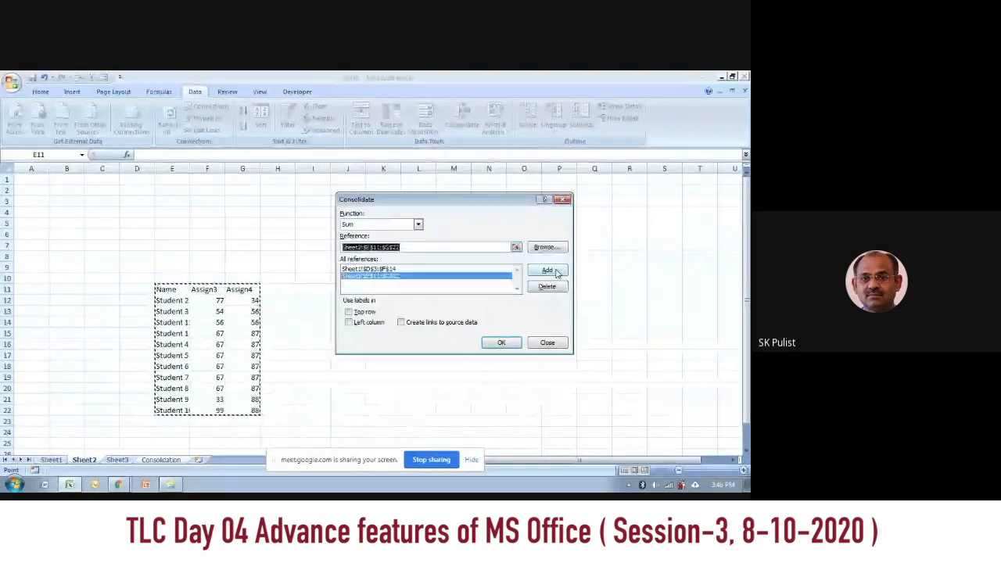
Step: Move the Consolidate dialog off the Sheet3 table and add the range L9:N20 to the references
left_click(119, 460)
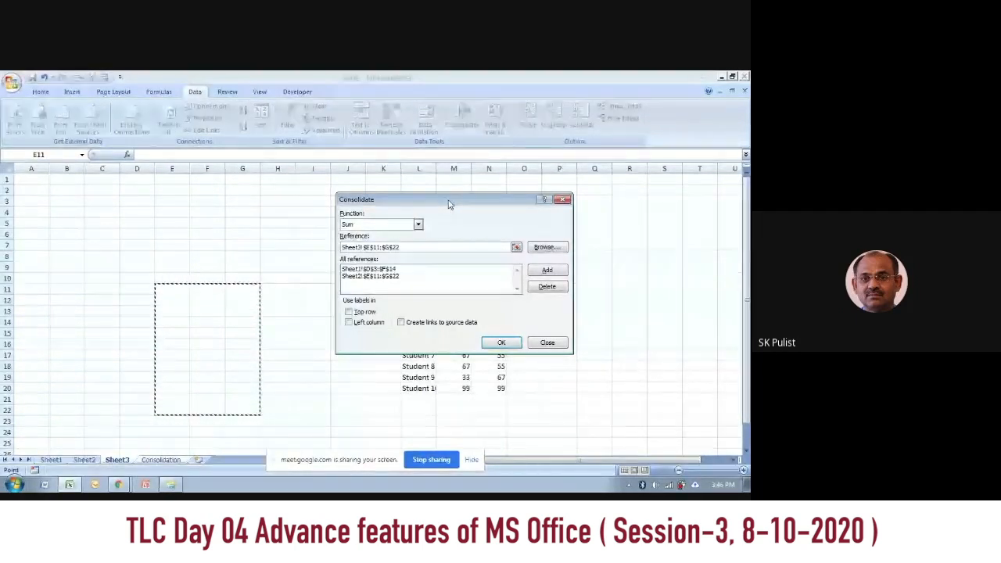
left_click_drag(450, 204, 152, 197)
left_click_drag(412, 267, 488, 383)
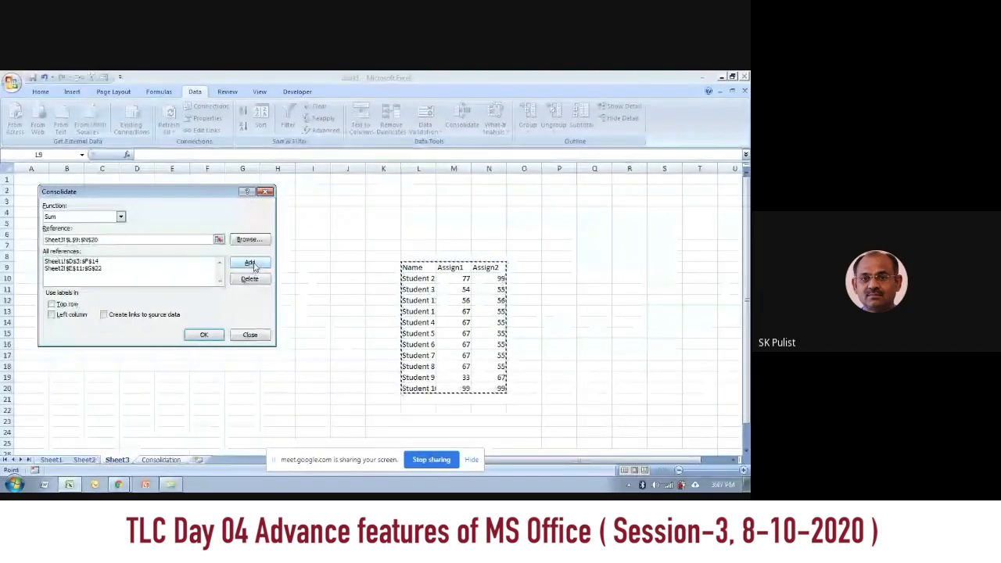
left_click(252, 264)
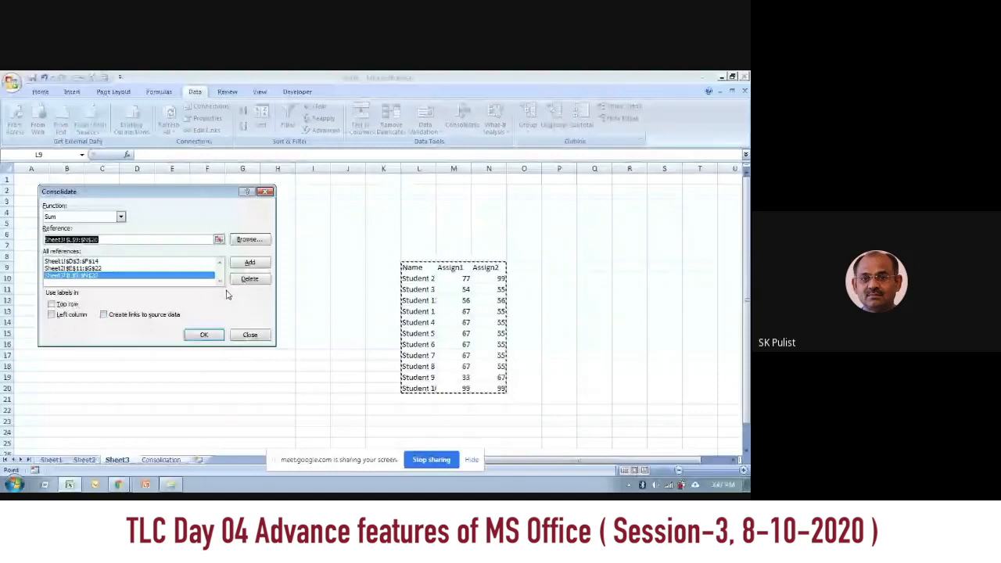
Step: Delete the Sheet3 range from the consolidation references
left_click(155, 280)
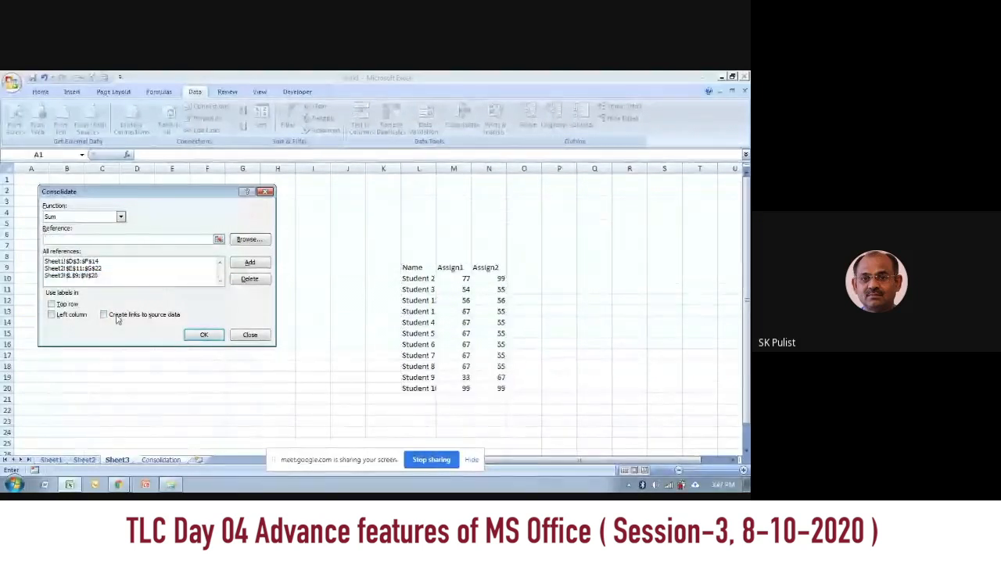
left_click(102, 275)
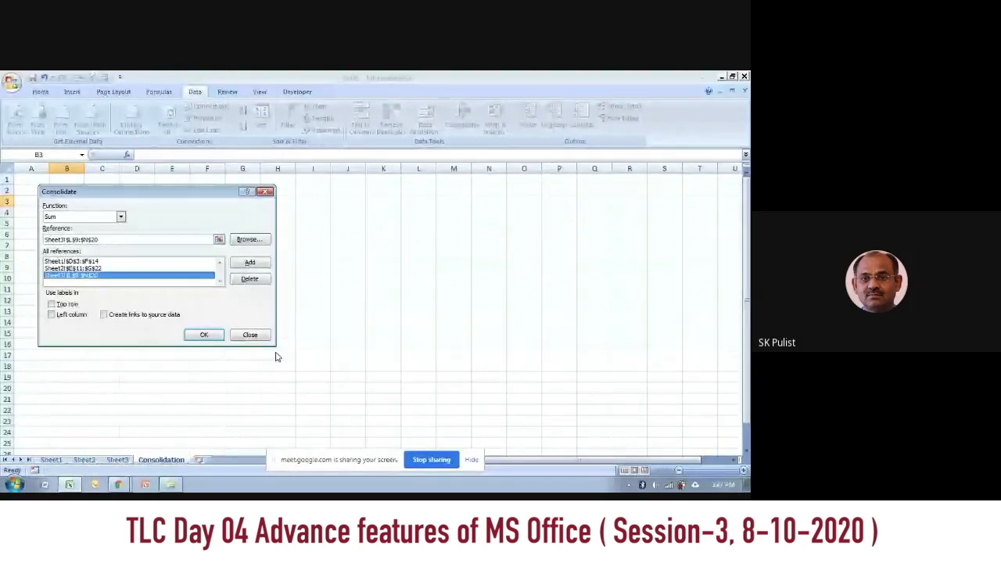
left_click(249, 280)
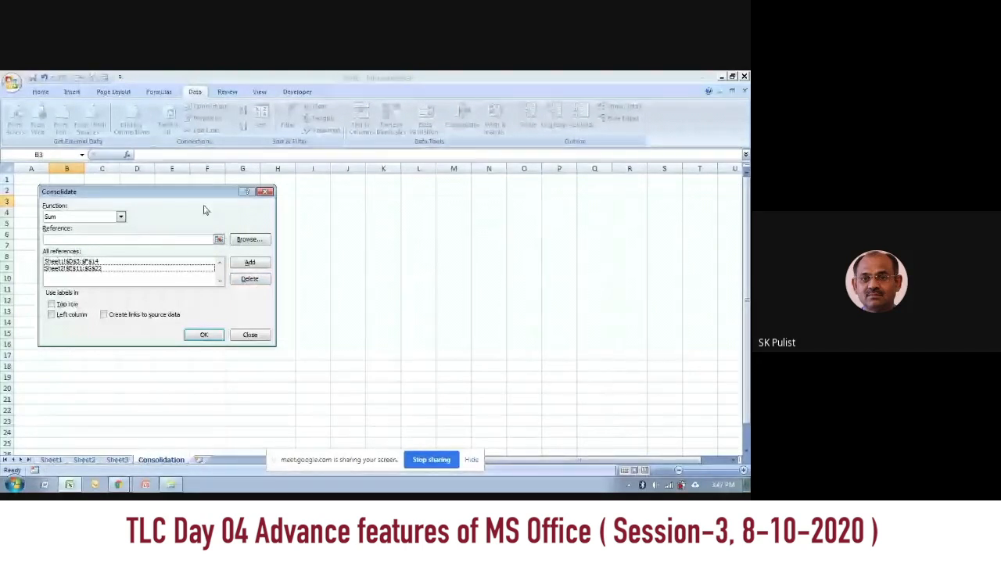
Step: Add the Sheet3 marks range L9:N20 to the consolidation references again
left_click(60, 240)
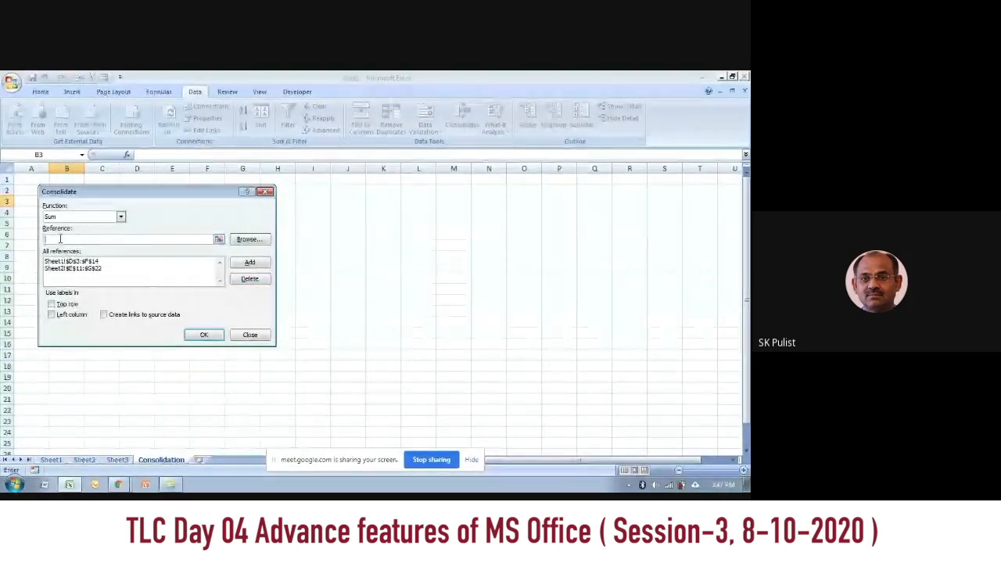
left_click(118, 460)
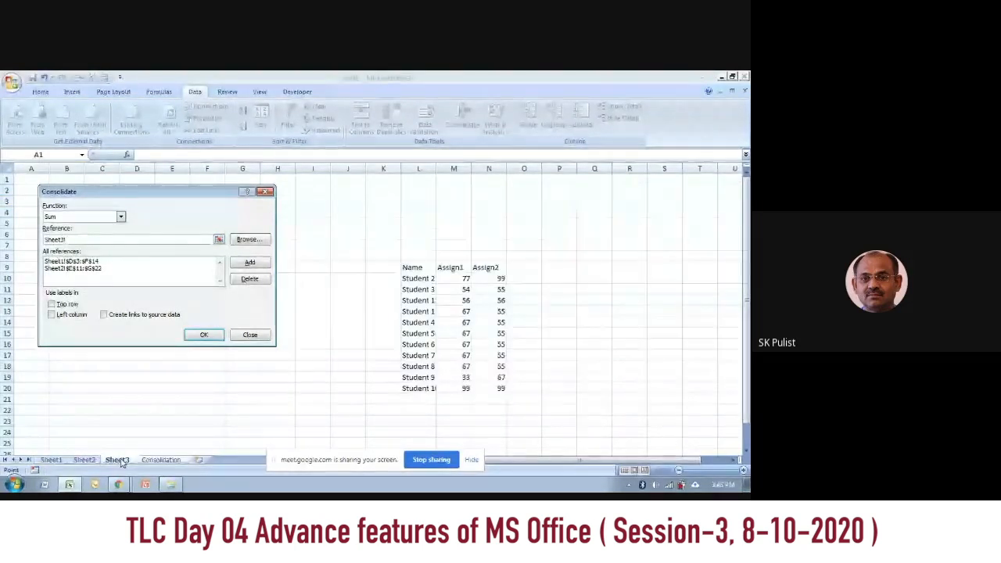
left_click_drag(413, 270, 497, 388)
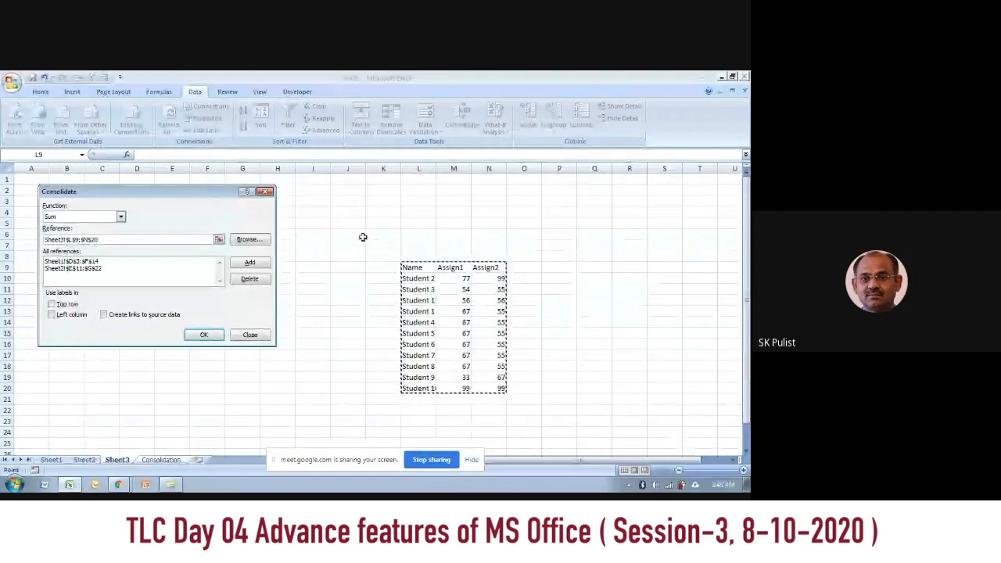
left_click(250, 264)
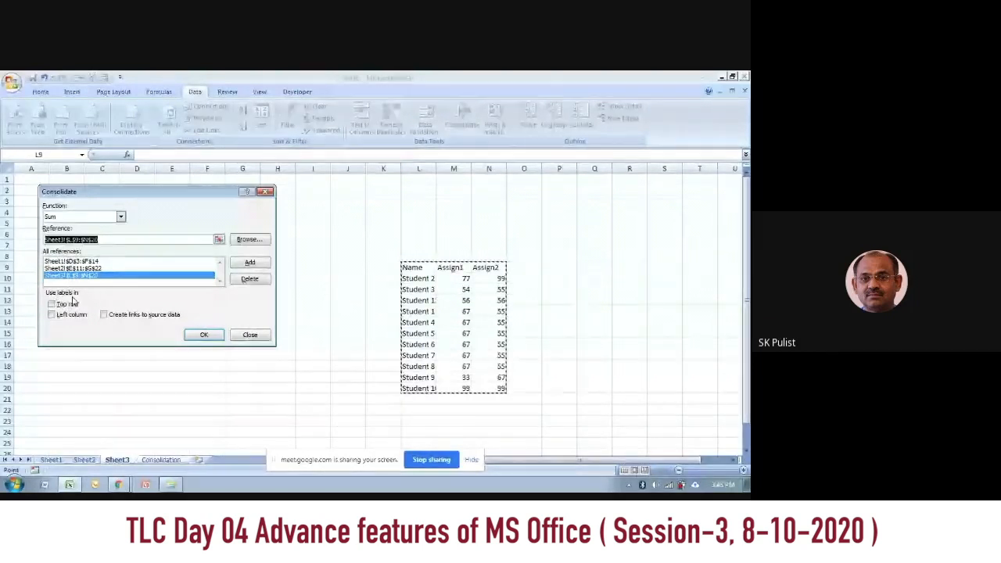
Step: Run the consolidation using top row and left column labels, with links to the source data
left_click(51, 304)
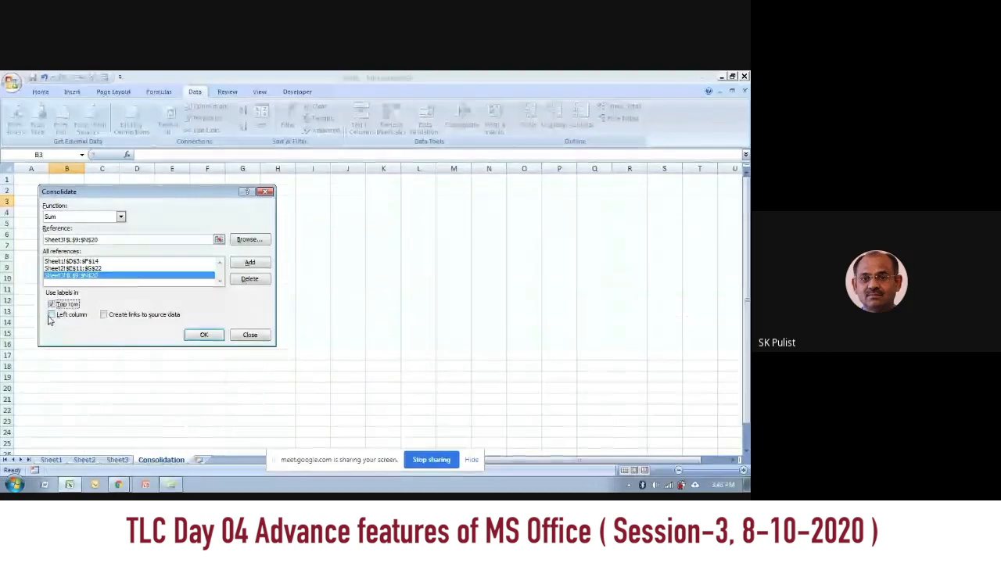
left_click(50, 316)
left_click(104, 315)
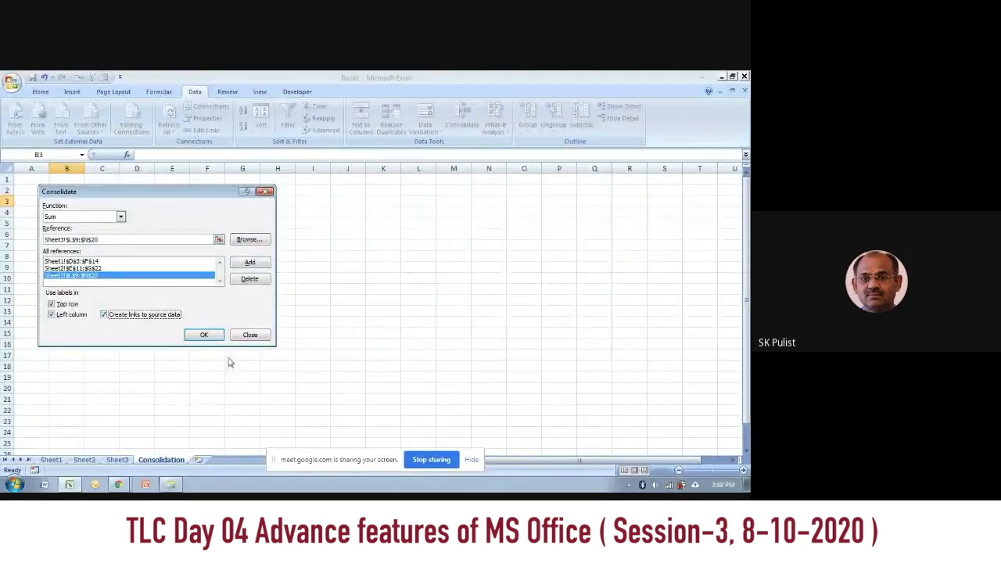
left_click(207, 336)
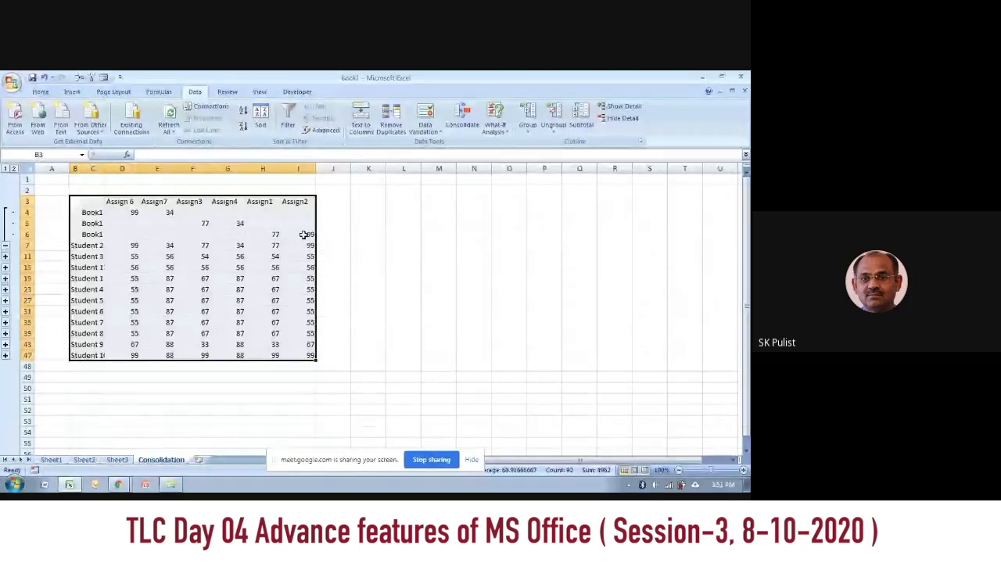
Step: Collapse the Student 2 group, and expand the source rows of Students 2, 3, 11, 1 and 4 for review
left_click(5, 246)
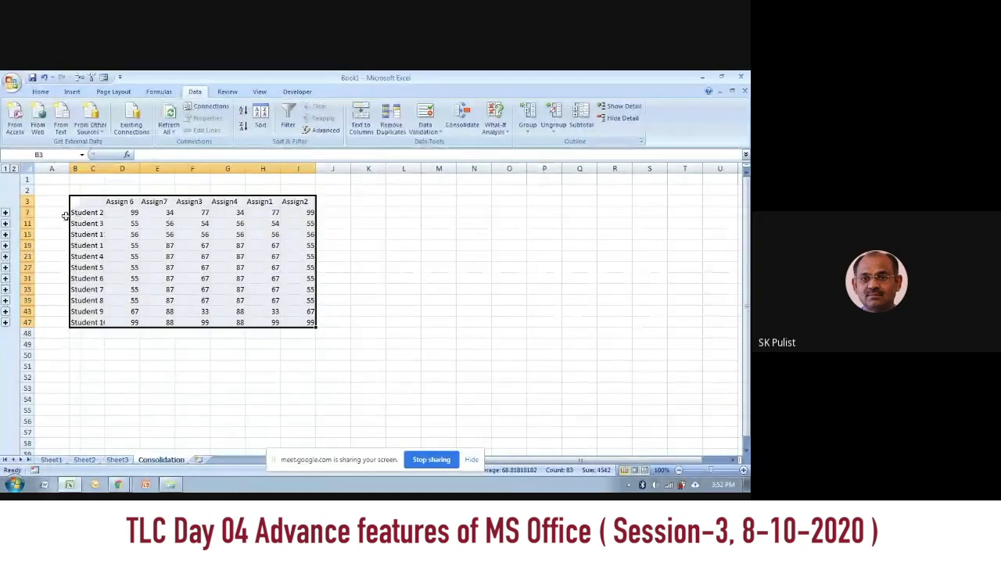
left_click(5, 212)
left_click(6, 257)
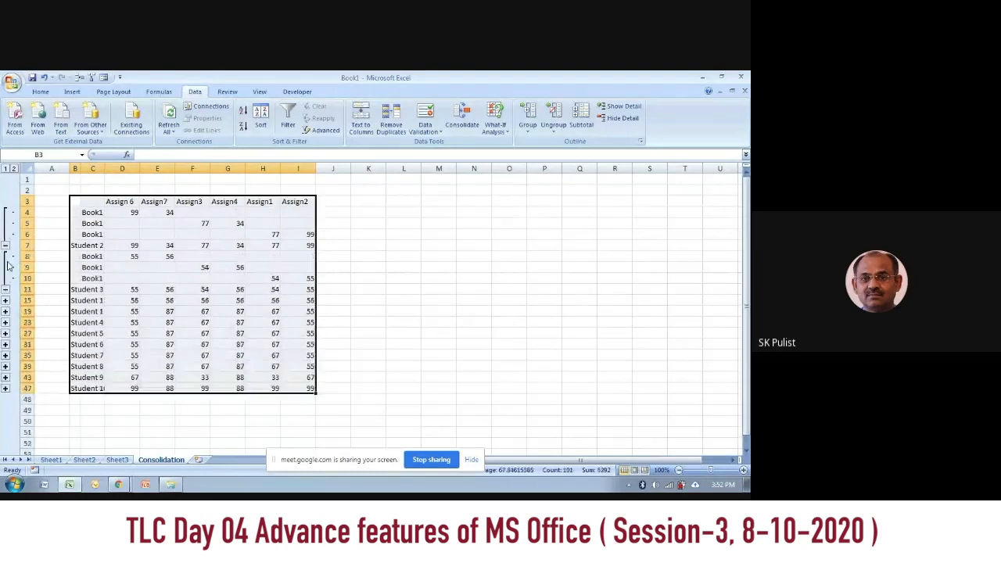
left_click(5, 302)
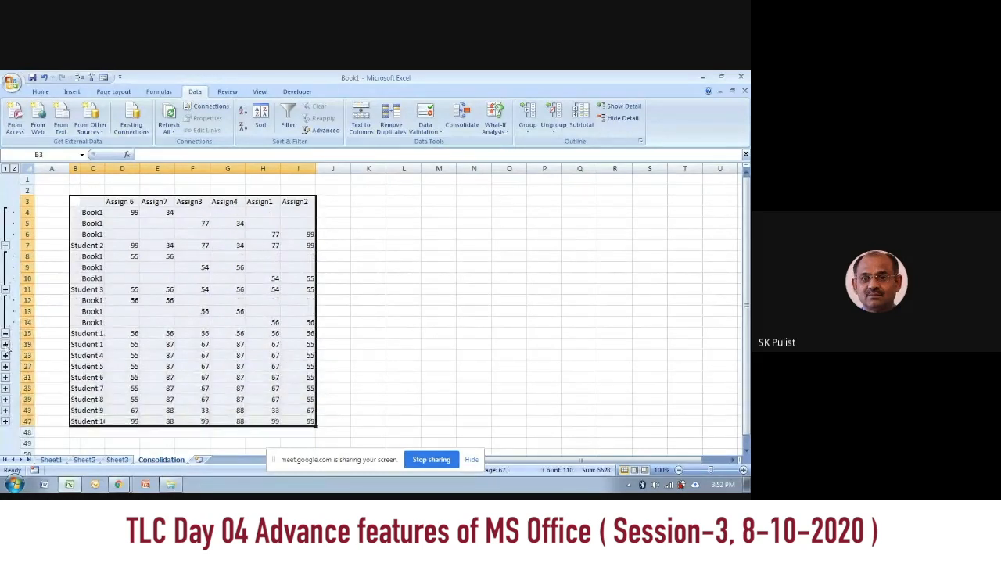
left_click(5, 345)
left_click(6, 389)
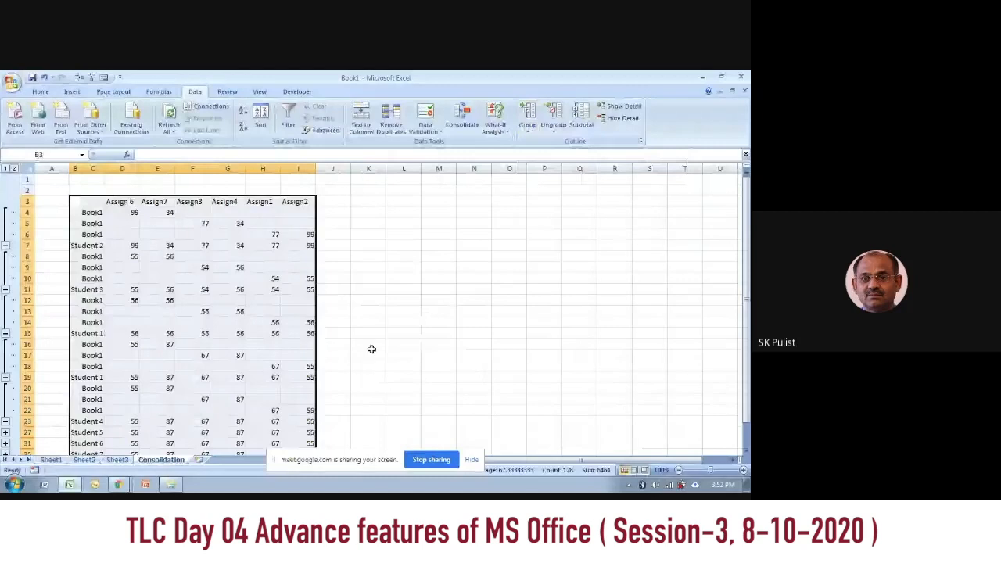
left_click(443, 348)
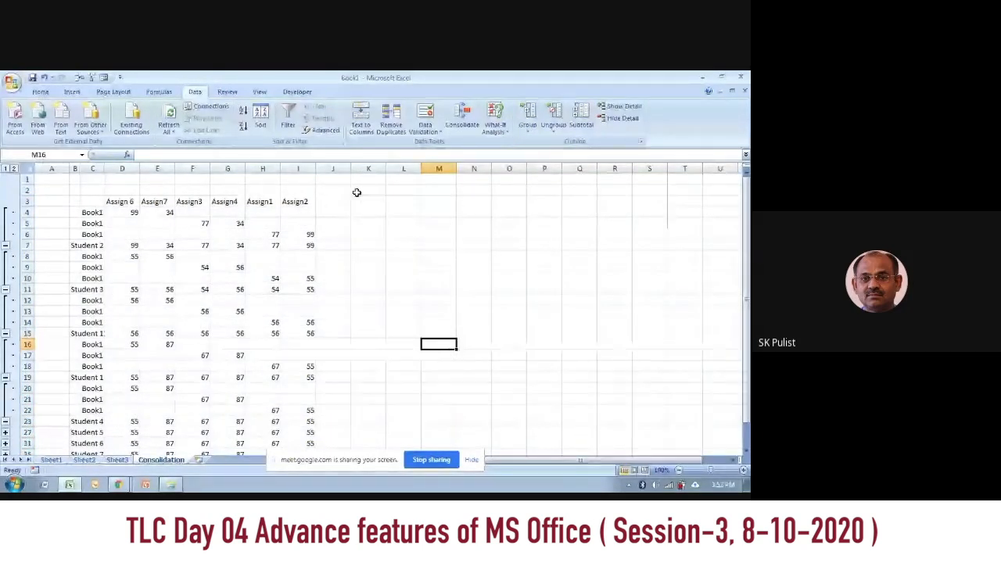
Step: Review the page orientation choices and the available paper sizes for the Consolidation sheet without changing them
left_click(115, 92)
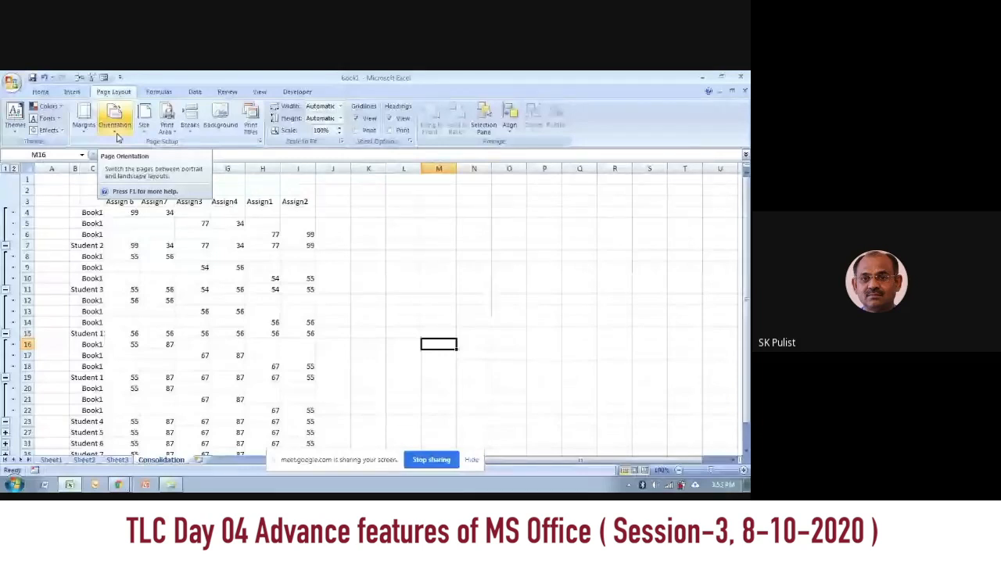
left_click(116, 129)
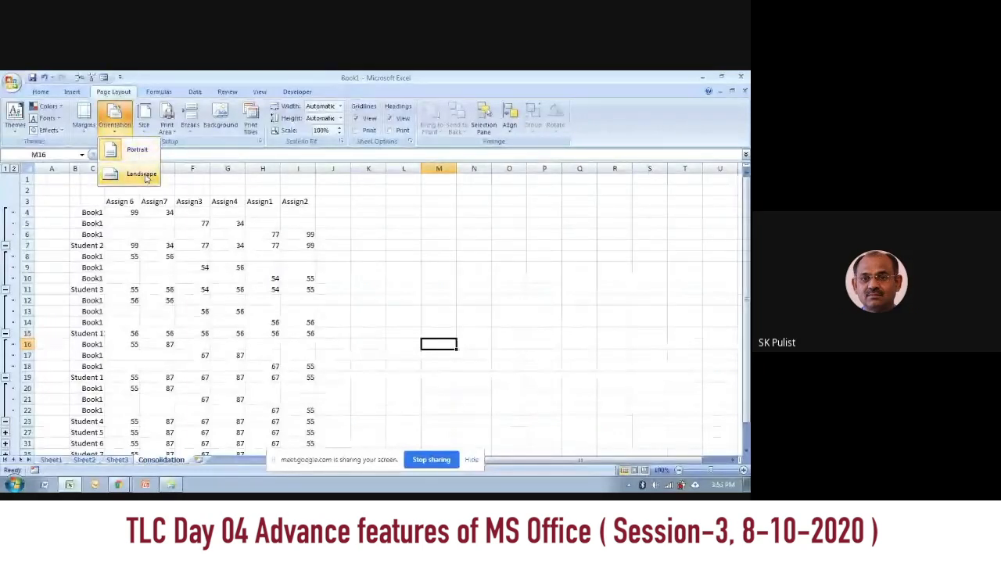
left_click(145, 119)
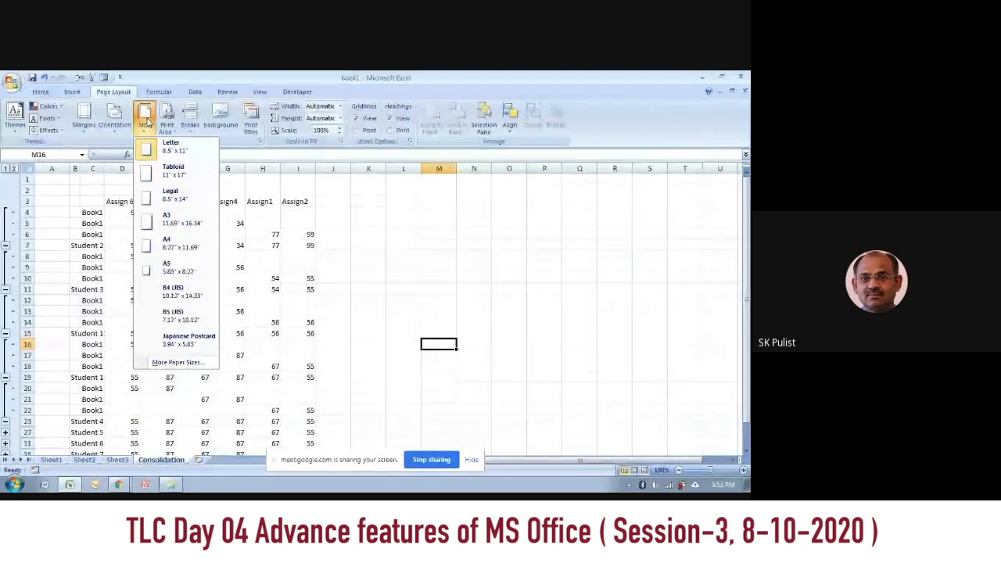
left_click(185, 364)
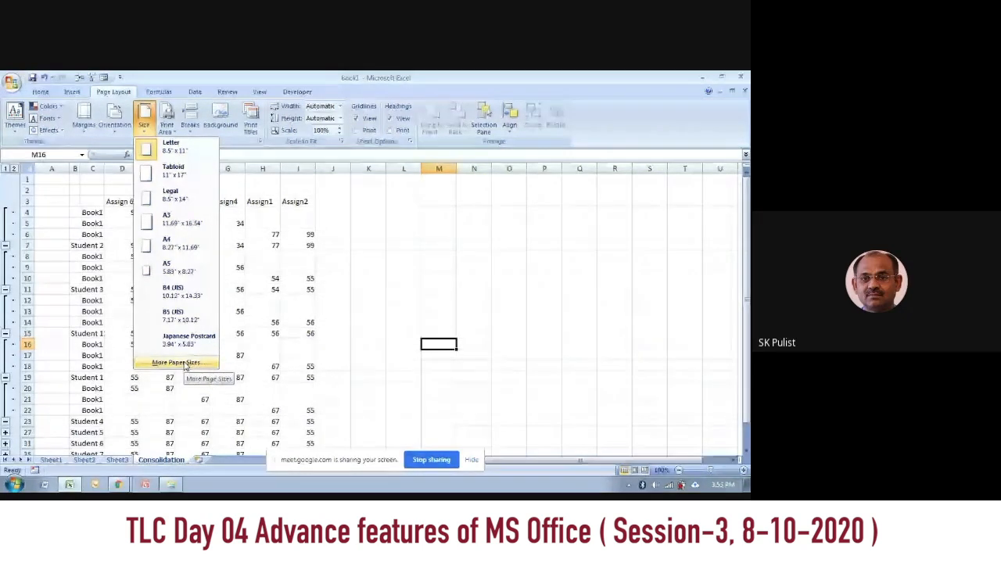
left_click(94, 206)
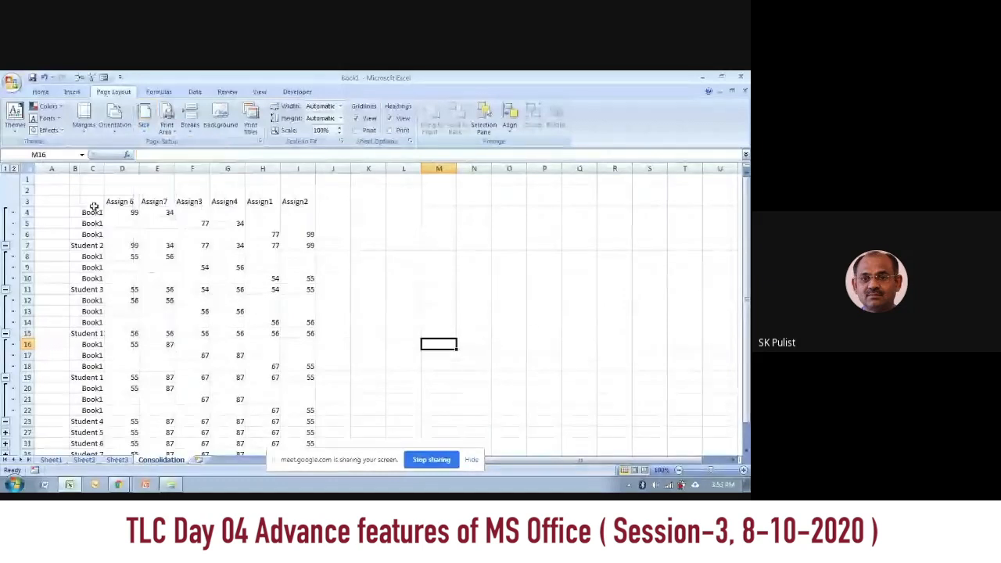
Step: Set cells D3:F10 of the Consolidation sheet as the print area
left_click_drag(117, 201, 205, 278)
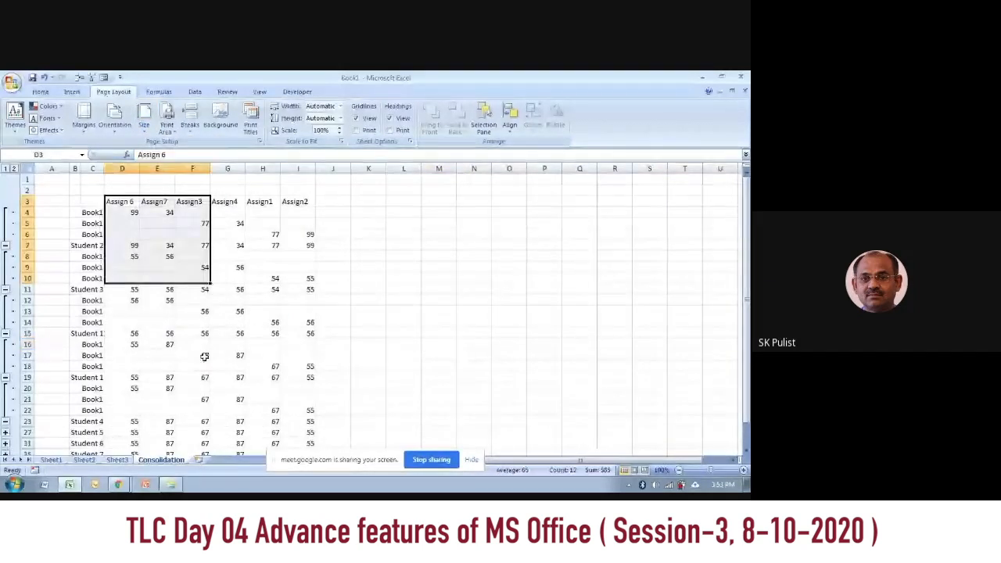
left_click(167, 128)
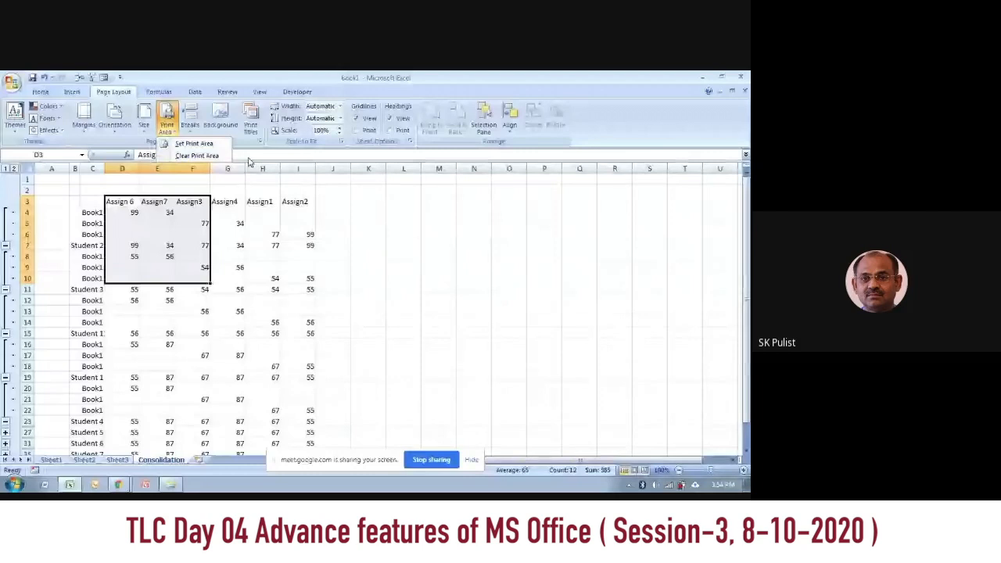
left_click(193, 143)
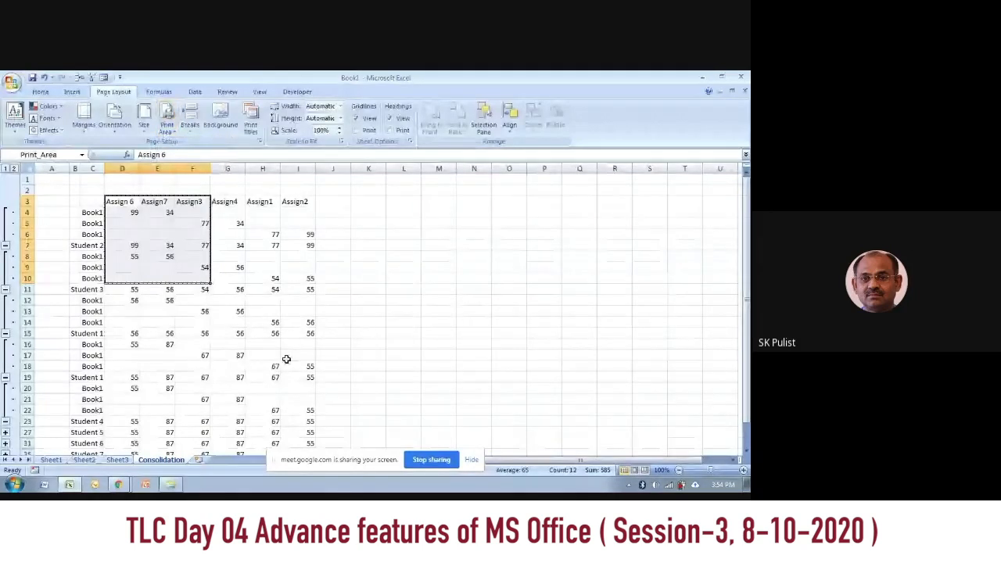
left_click(404, 344)
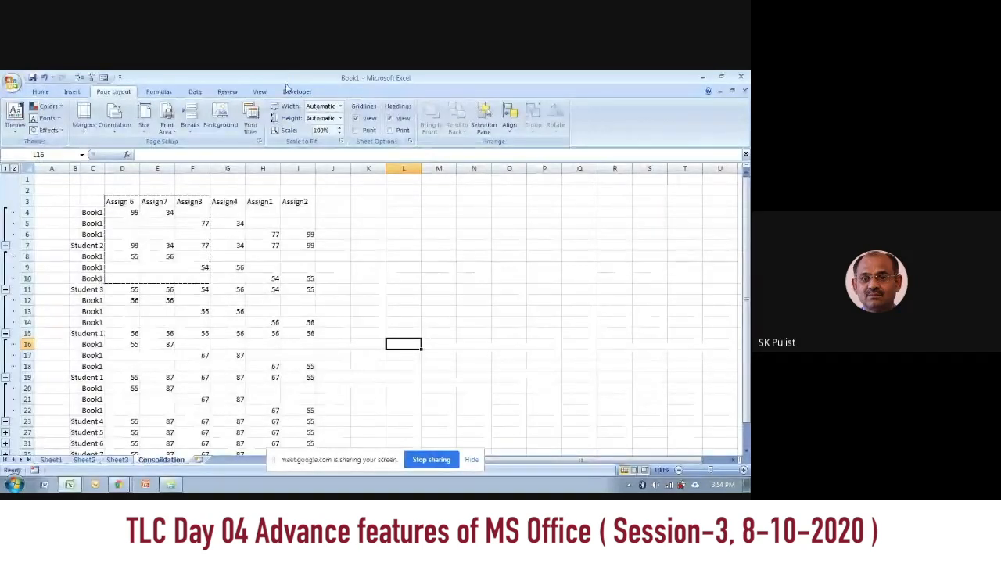
Step: Display the Consolidation sheet in Page Break Preview and enlarge it to 85% to inspect the print area
left_click(260, 92)
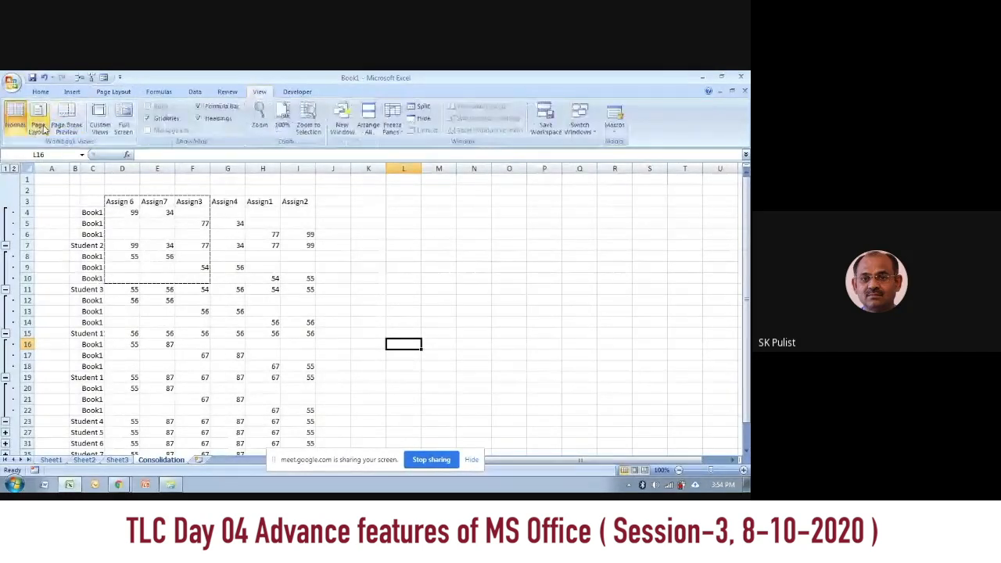
left_click(62, 125)
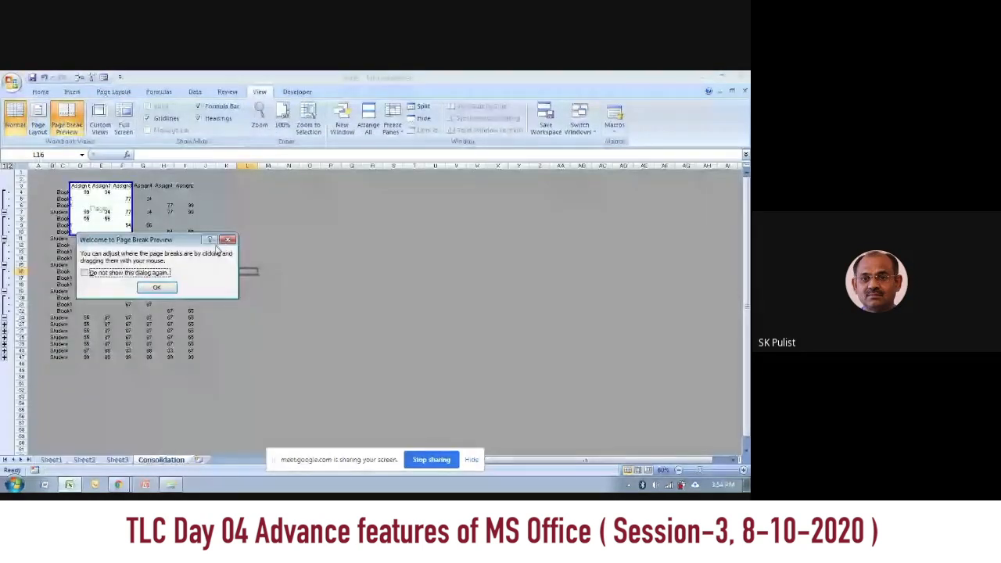
left_click(159, 287)
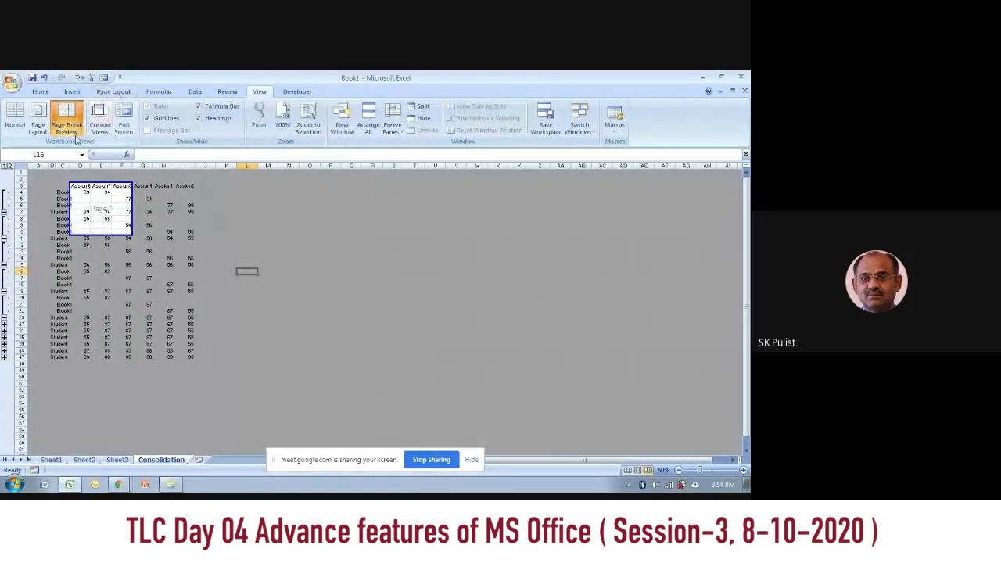
left_click(114, 91)
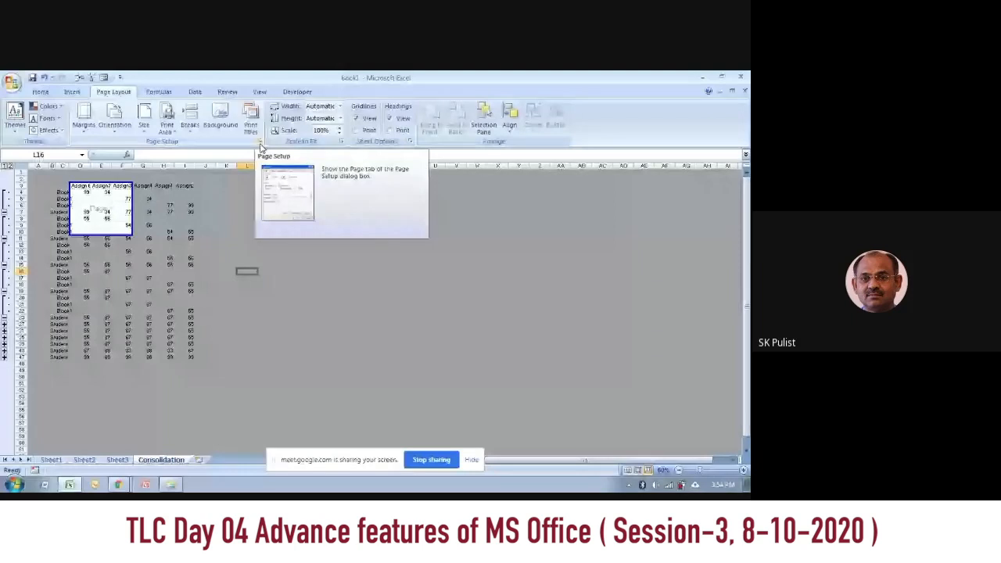
scroll(261, 146, "up", 2)
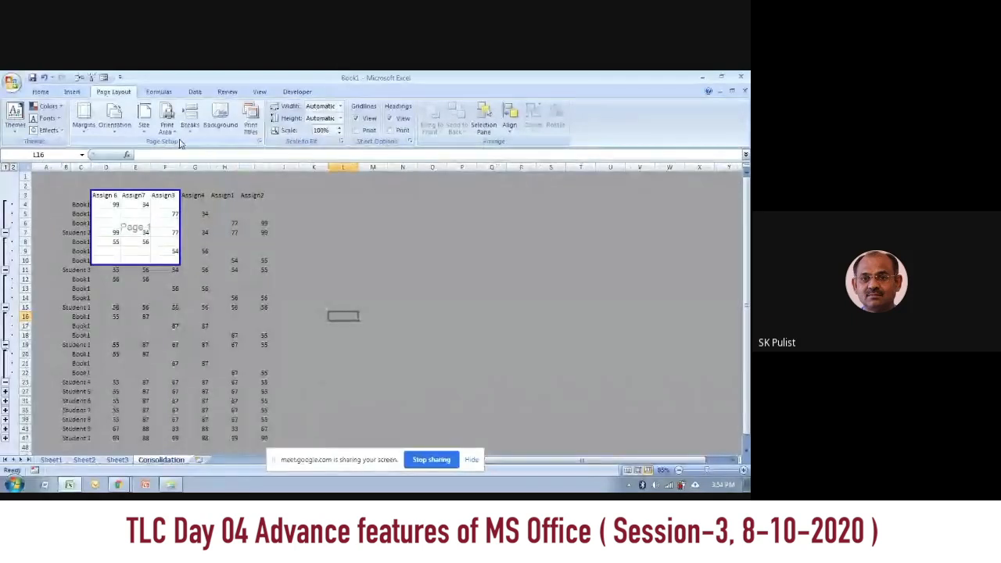